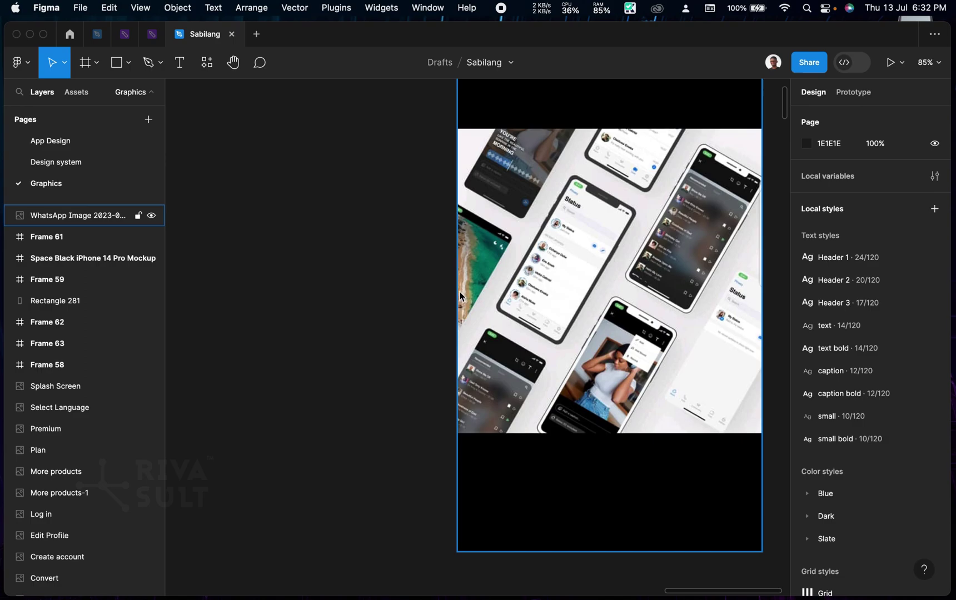
# - Examine the phone mockup reference image and the existing app screens on the Graphics page
pyautogui.scroll(-3, 459, 292)
pyautogui.hscroll(-2, 408, 305)
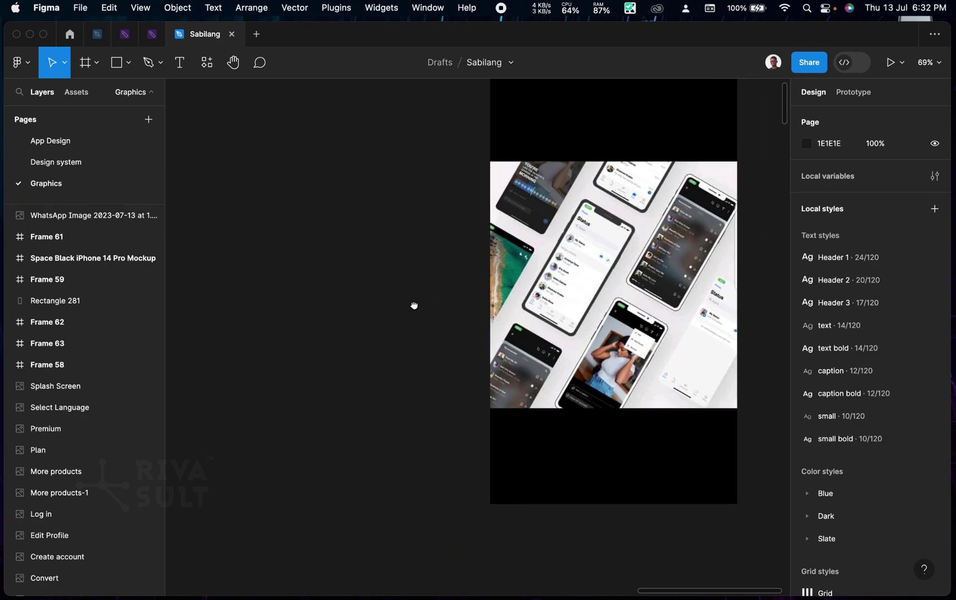
pyautogui.scroll(1, 756, 275)
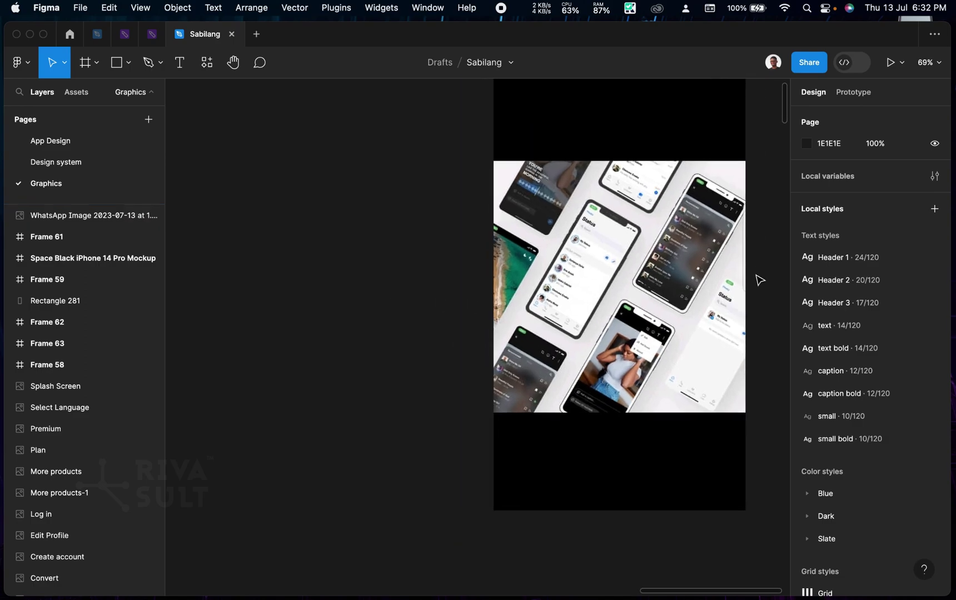
pyautogui.click(720, 343)
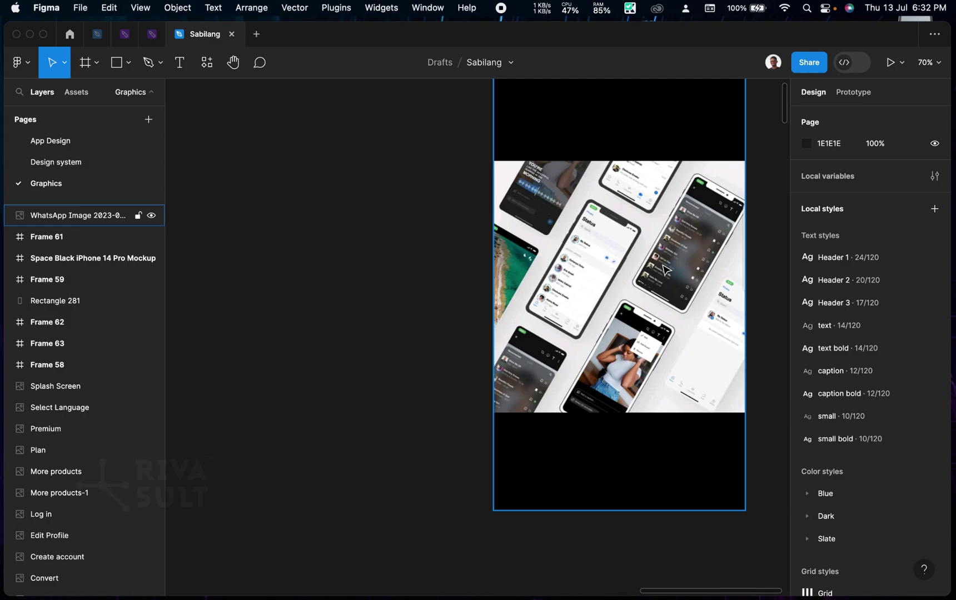
pyautogui.click(480, 309)
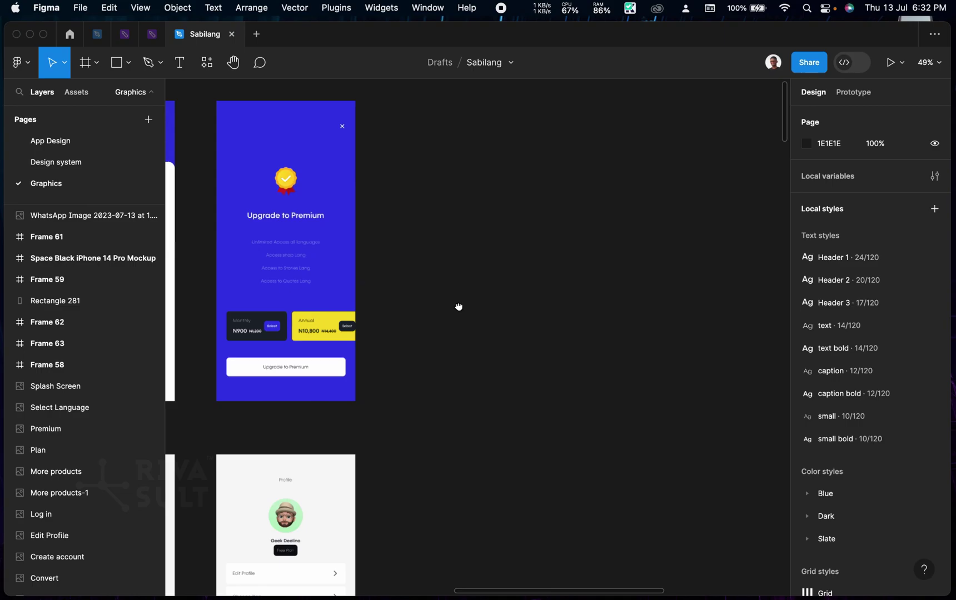
pyautogui.moveTo(458, 306); pyautogui.dragTo(702, 330)
pyautogui.scroll(-2, 702, 329)
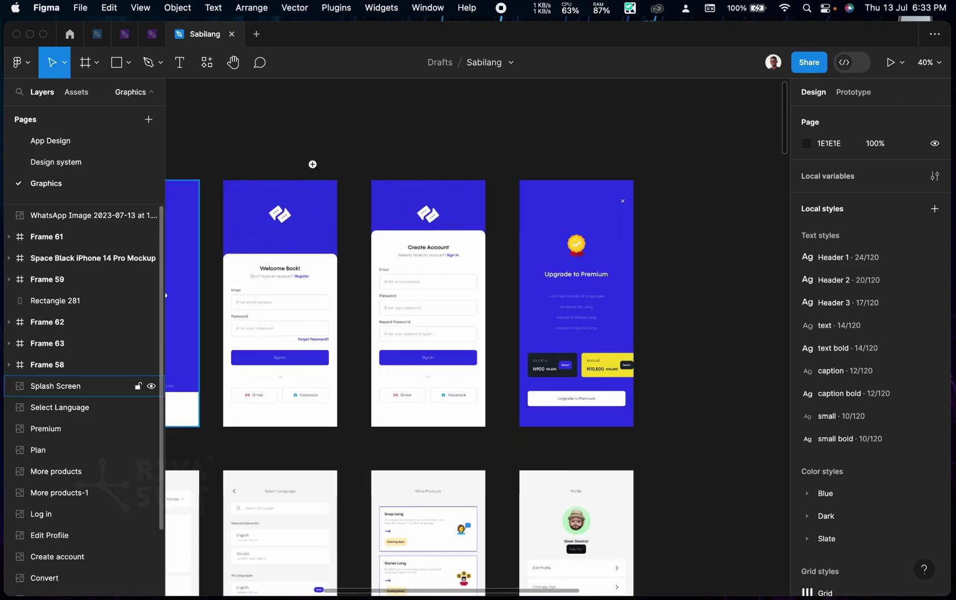
pyautogui.hscroll(-3, 356, 132)
pyautogui.scroll(-2, 356, 132)
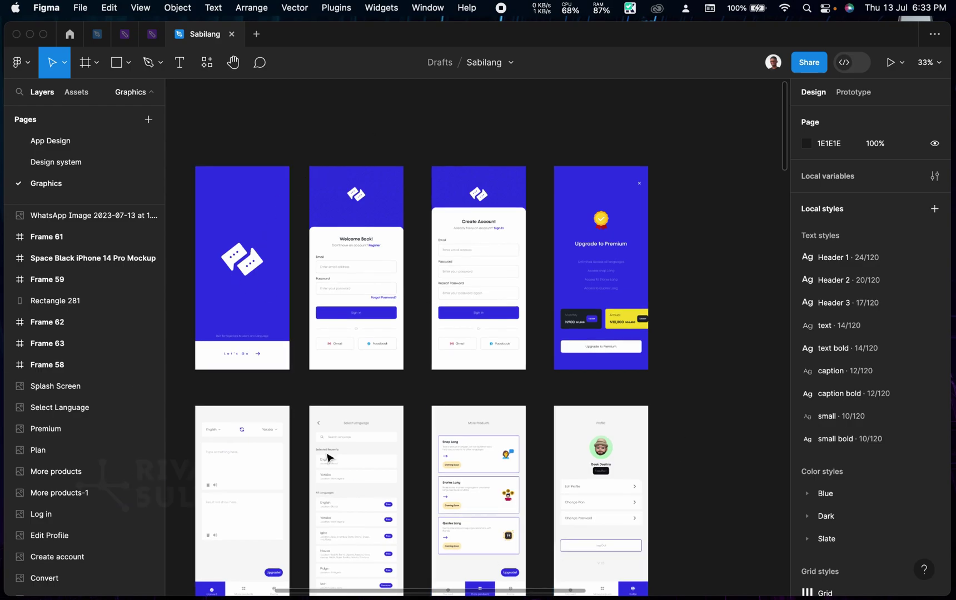
pyautogui.scroll(-10, 428, 307)
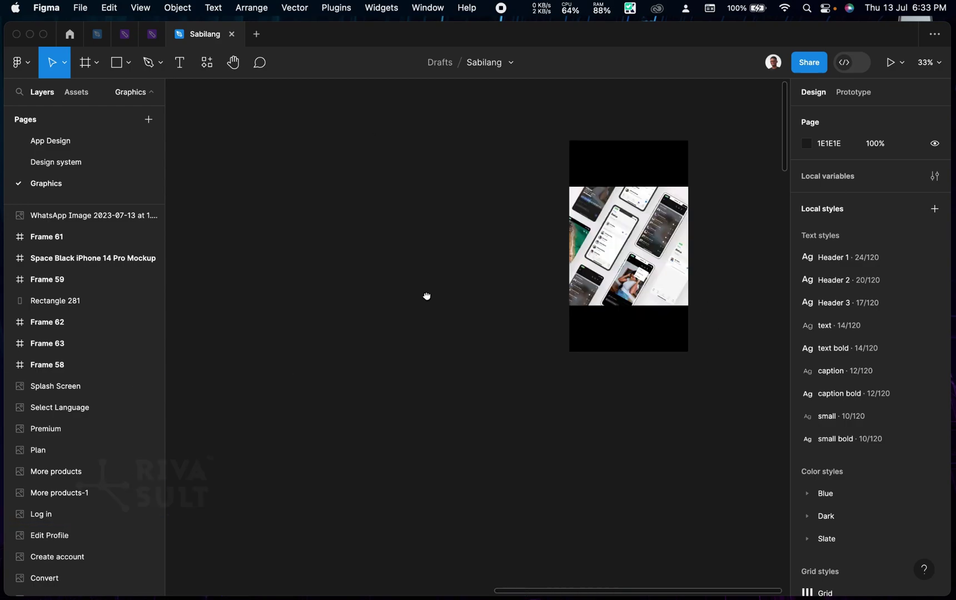
# - Create an iPhone 14 Plus frame (428 × 926) on the empty canvas beside the reference image
pyautogui.scroll(3, 431, 273)
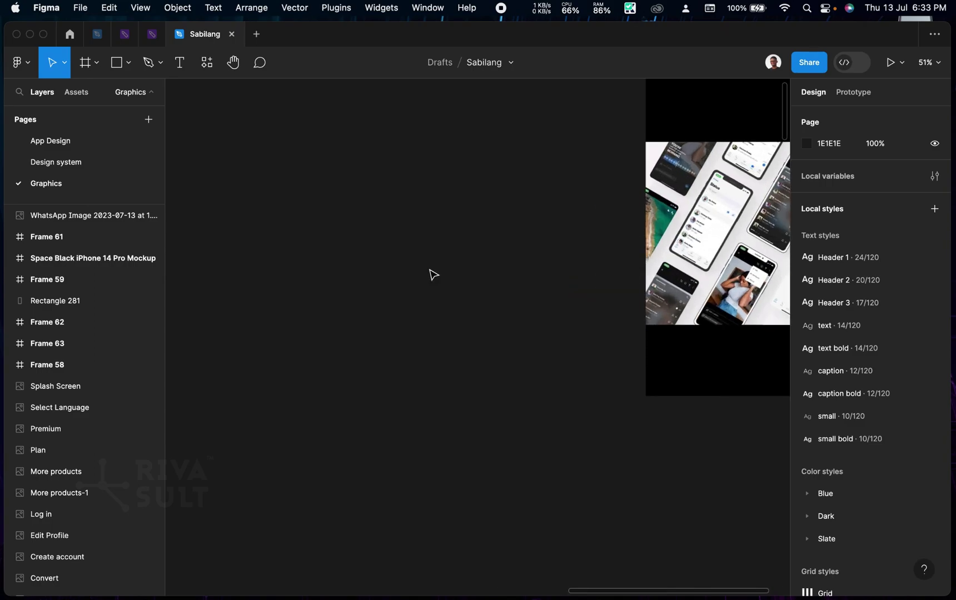
pyautogui.hscroll(2, 348, 247)
pyautogui.scroll(3, 347, 248)
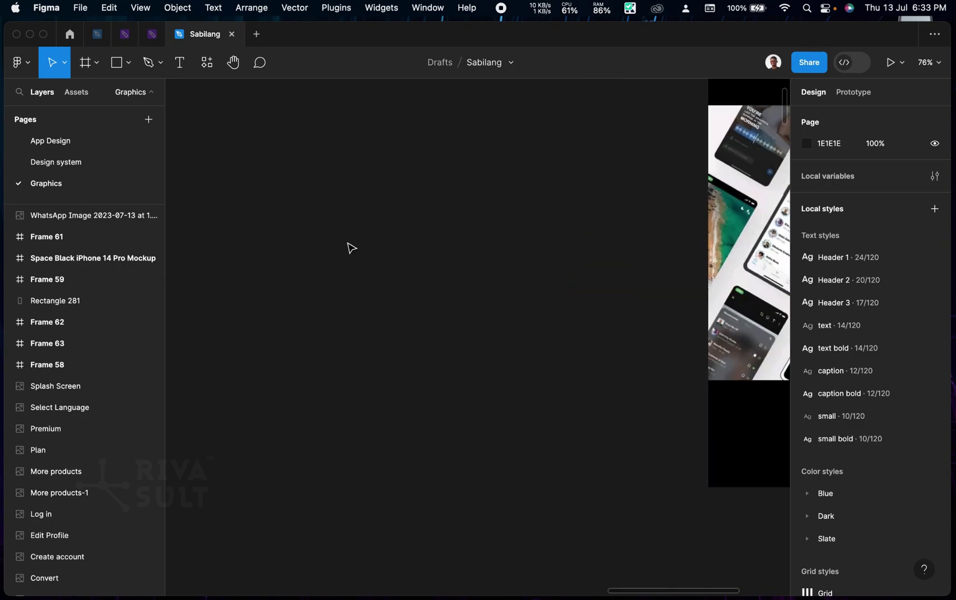
pyautogui.click(86, 69)
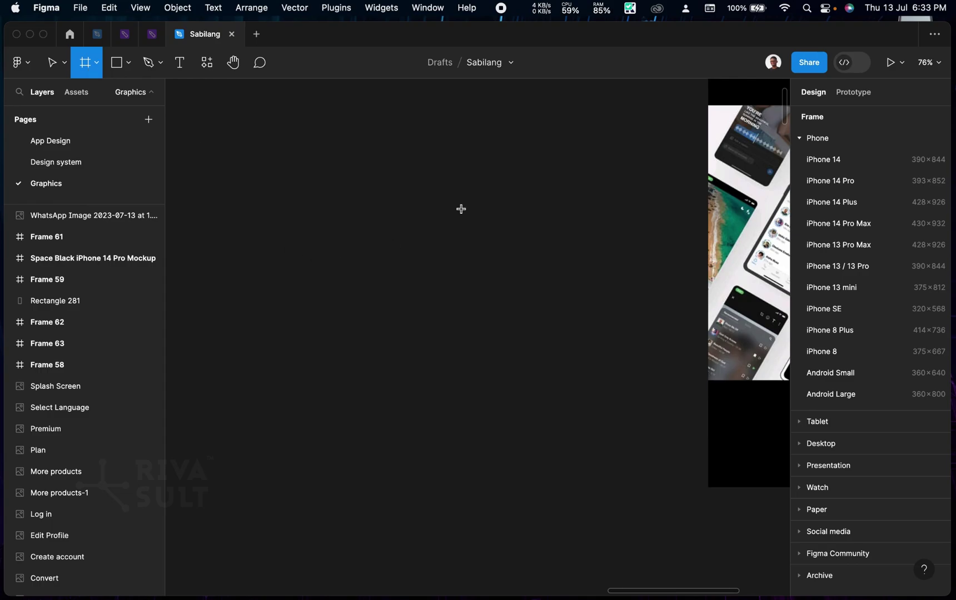
pyautogui.click(850, 203)
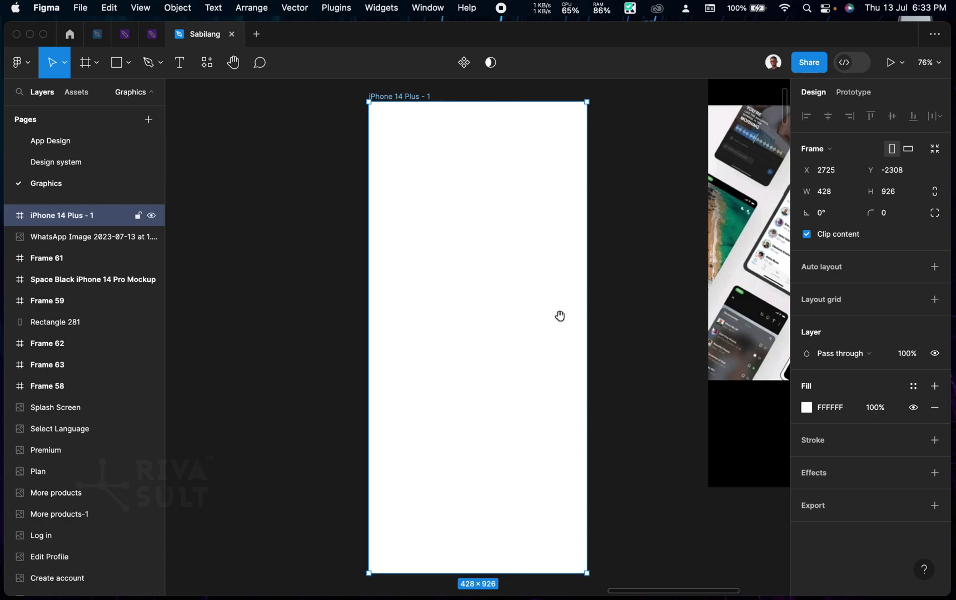
# - Draw a tall rectangle about 374 × 848 inside the iPhone 14 Plus frame
pyautogui.hscroll(3, 555, 317)
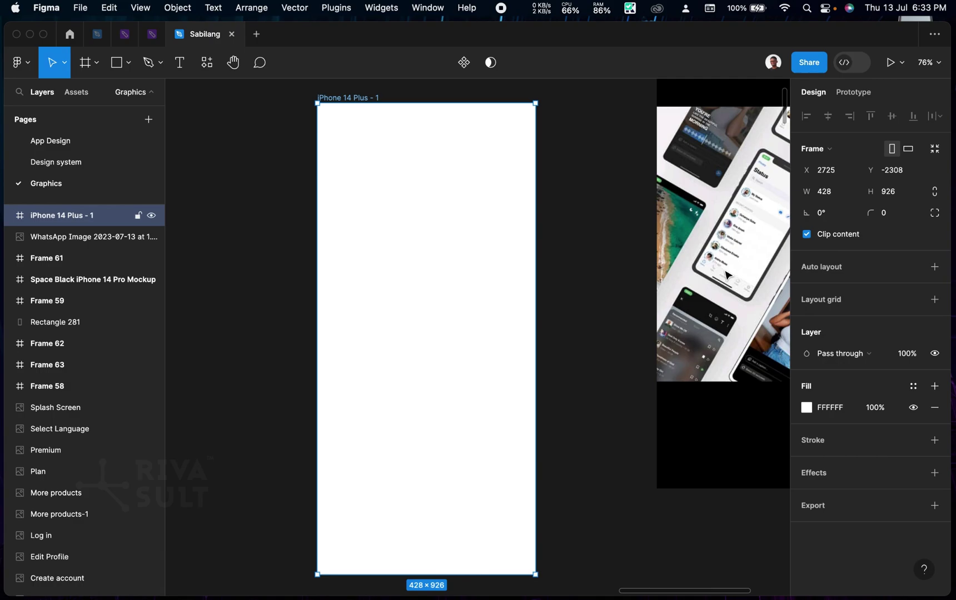
pyautogui.hscroll(4, 489, 337)
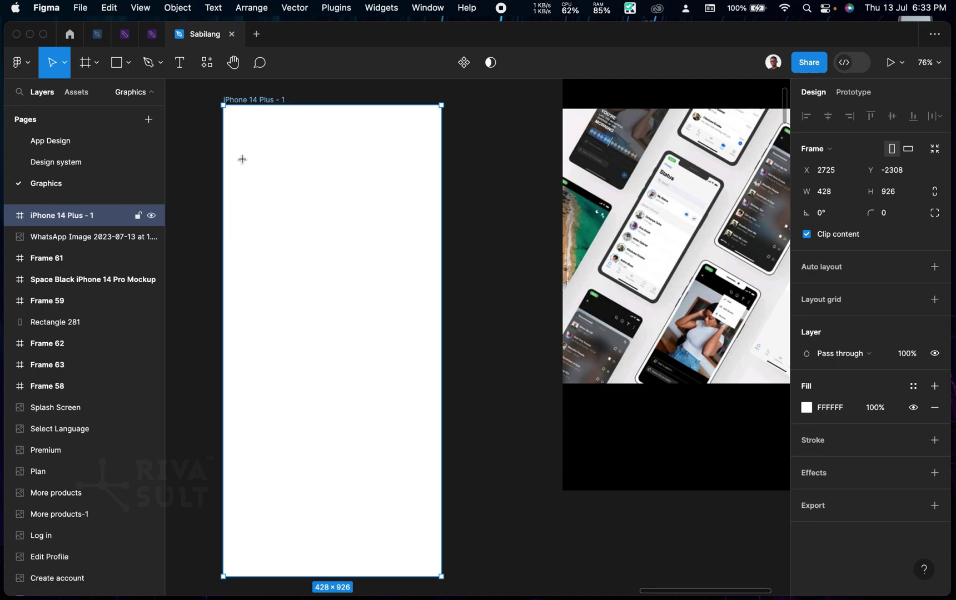
pyautogui.press('r')
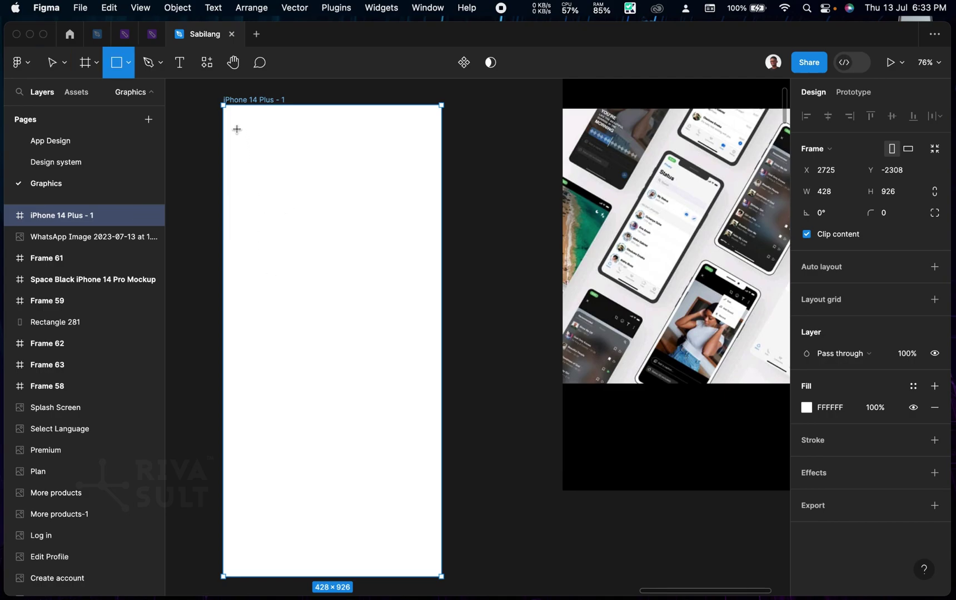
pyautogui.moveTo(237, 128); pyautogui.dragTo(370, 351)
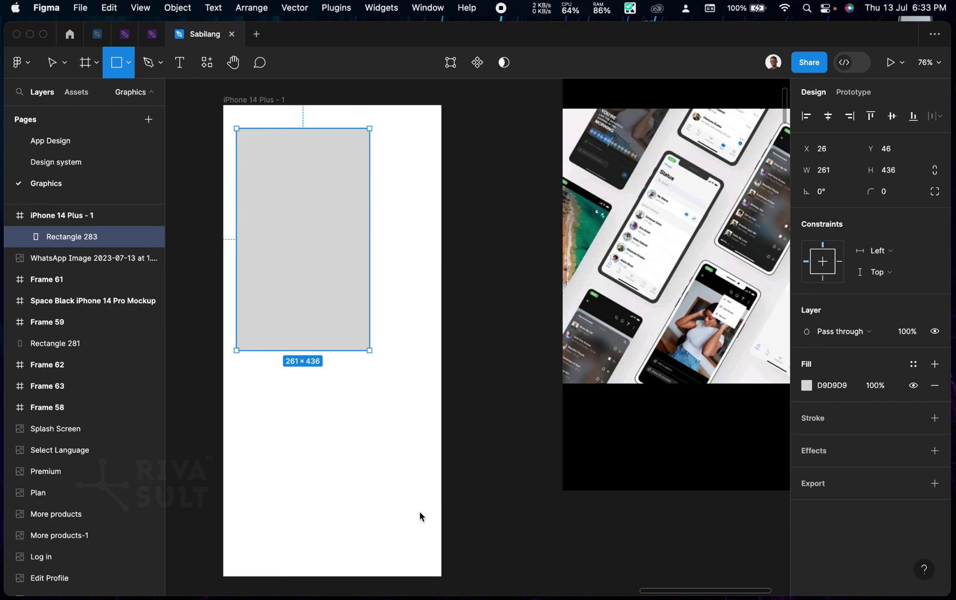
pyautogui.moveTo(421, 535); pyautogui.dragTo(428, 564)
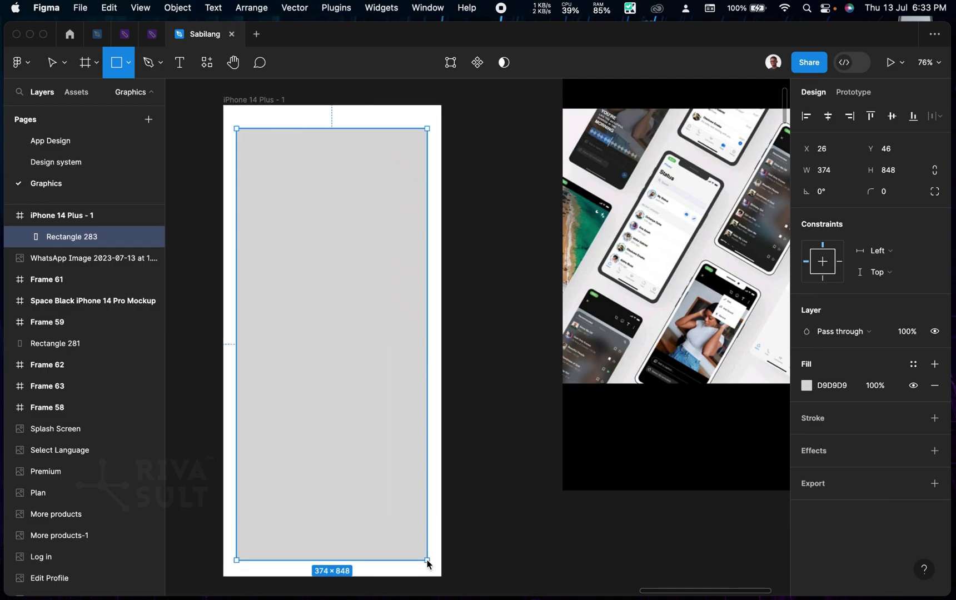
pyautogui.press('v')
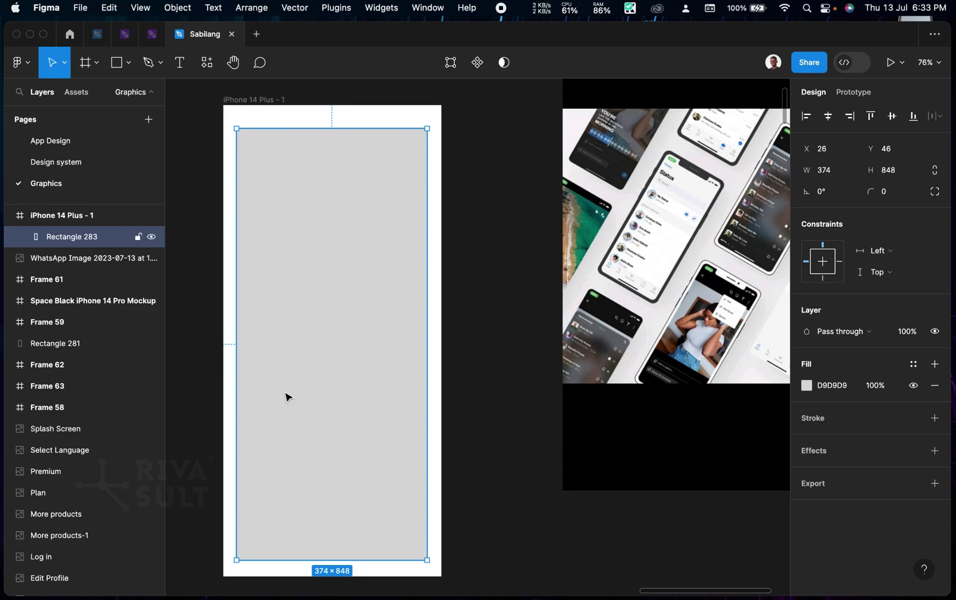
# - Resize the rectangle to about 391 × 845 and centre it in the frame
pyautogui.moveTo(285, 395); pyautogui.dragTo(284, 384)
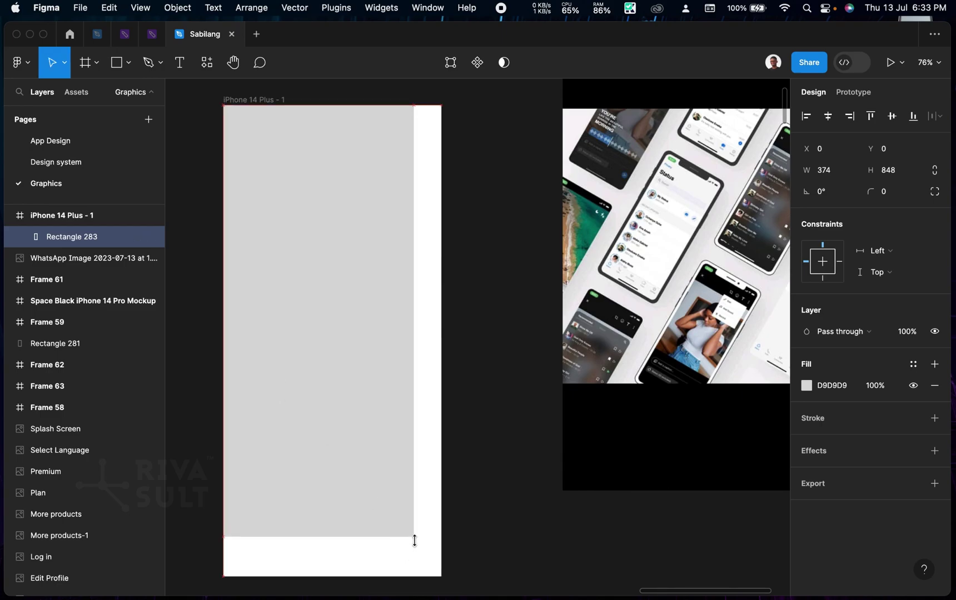
pyautogui.moveTo(414, 538); pyautogui.dragTo(441, 576)
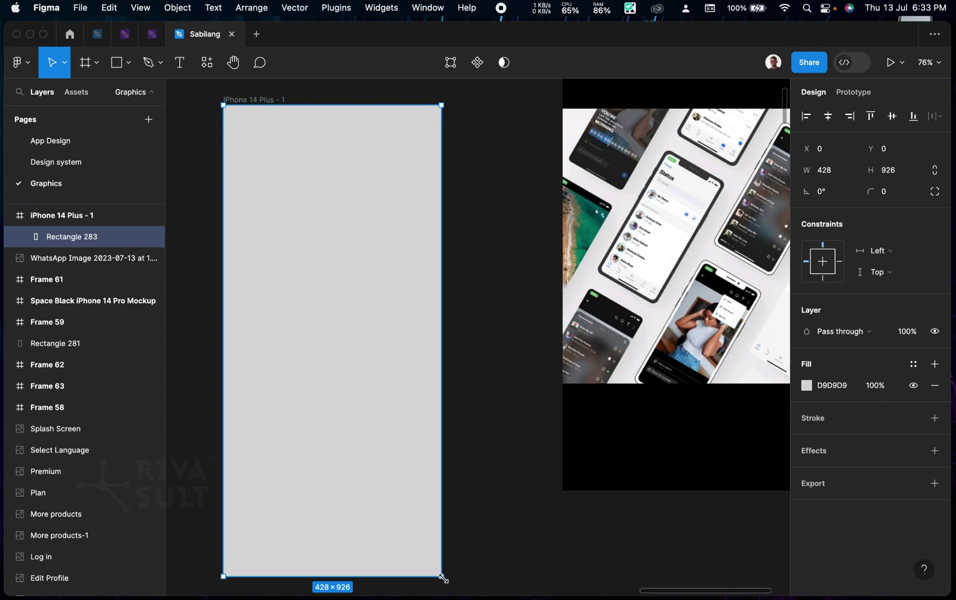
pyautogui.moveTo(443, 579); pyautogui.dragTo(414, 528)
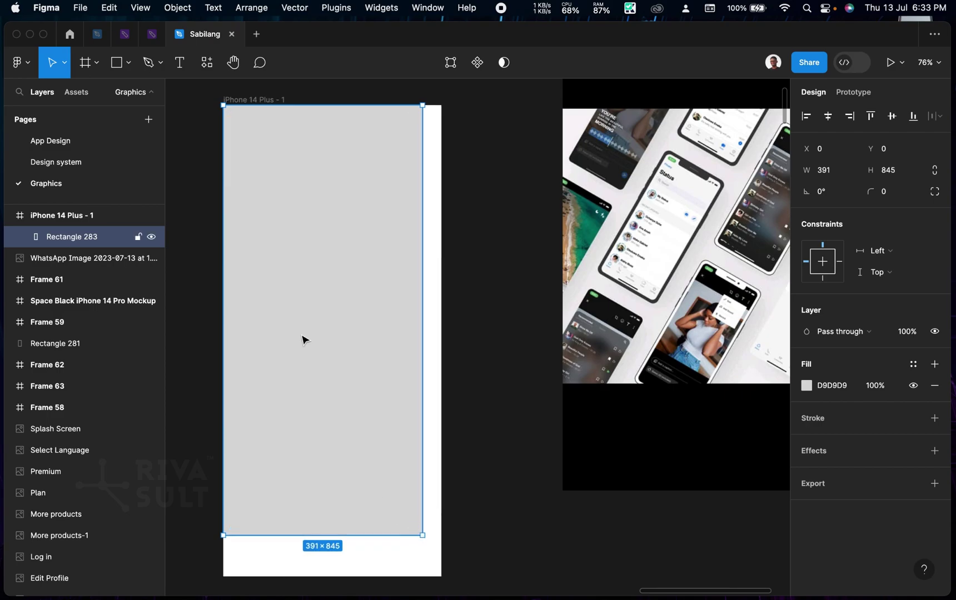
pyautogui.moveTo(303, 337); pyautogui.dragTo(328, 324)
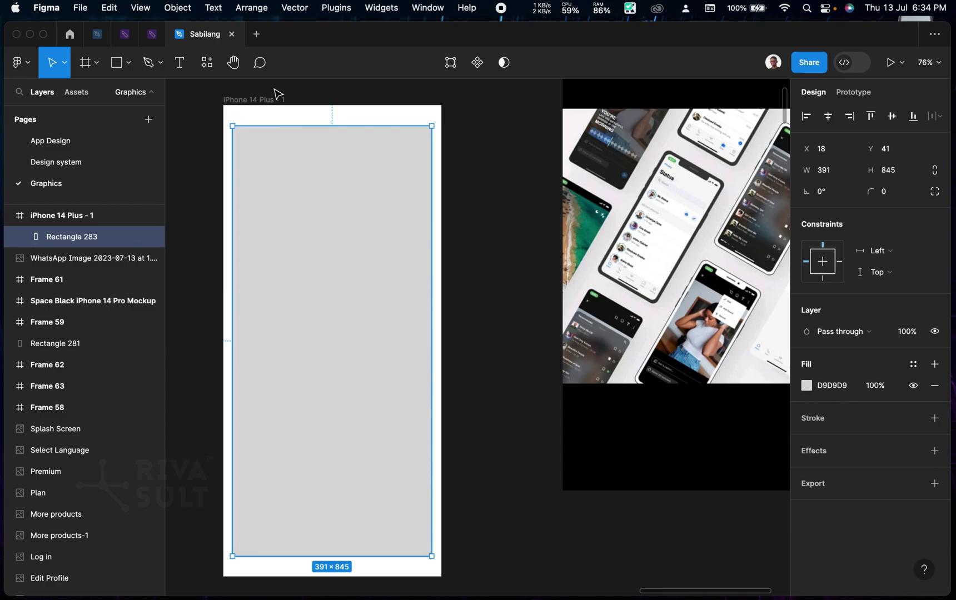
# - Widen the iPhone 14 Plus frame to about 473 and recentre the rectangle horizontally inside it
pyautogui.click(276, 106)
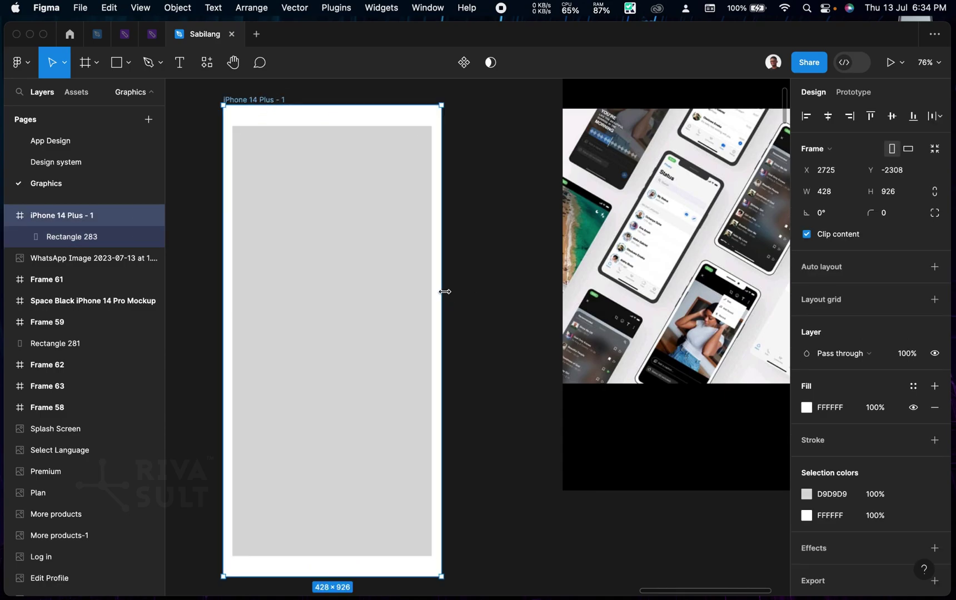
pyautogui.moveTo(463, 292); pyautogui.dragTo(465, 292)
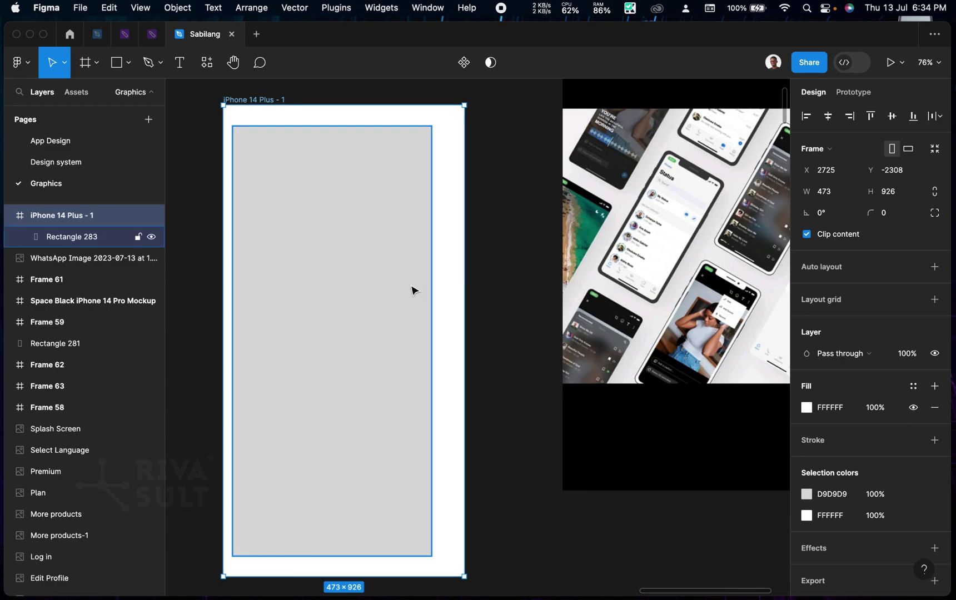
pyautogui.click(348, 299)
pyautogui.moveTo(356, 297); pyautogui.dragTo(360, 299)
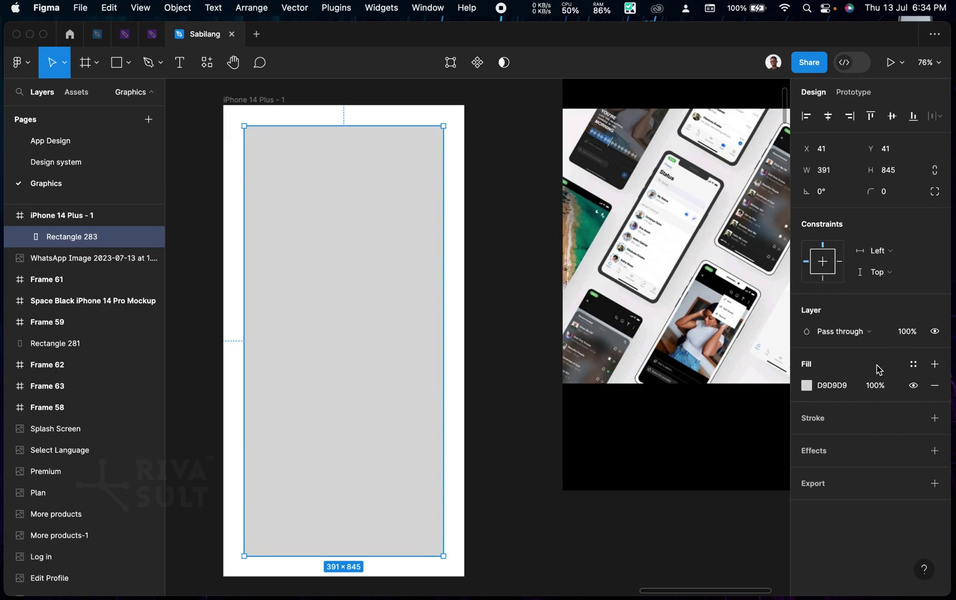
# - Set the rectangle's corner radius to 20
pyautogui.click(892, 196)
pyautogui.write('20')
pyautogui.press('Return')
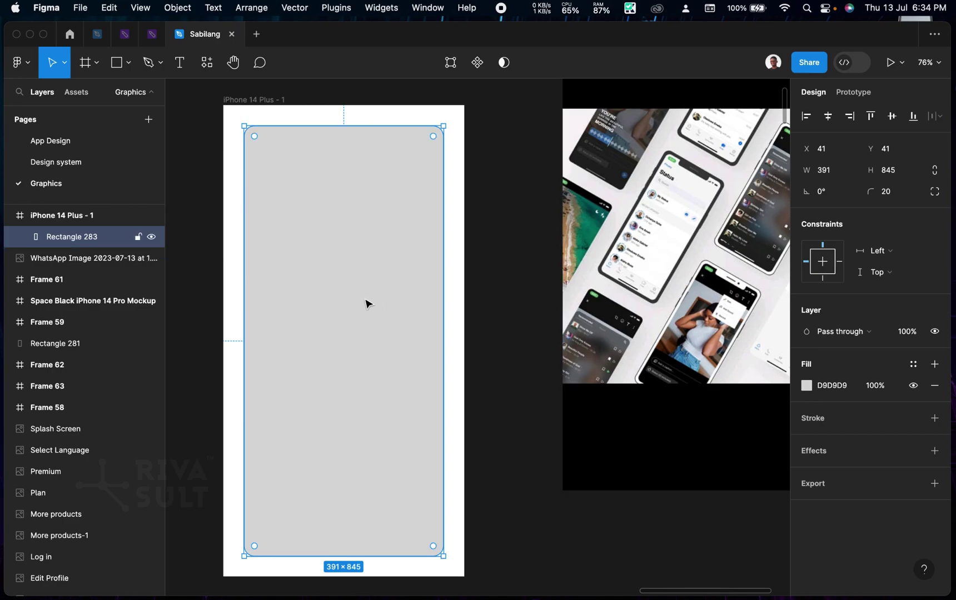
# - Add a black inside stroke to the rectangle and set its thickness to 15
pyautogui.click(934, 418)
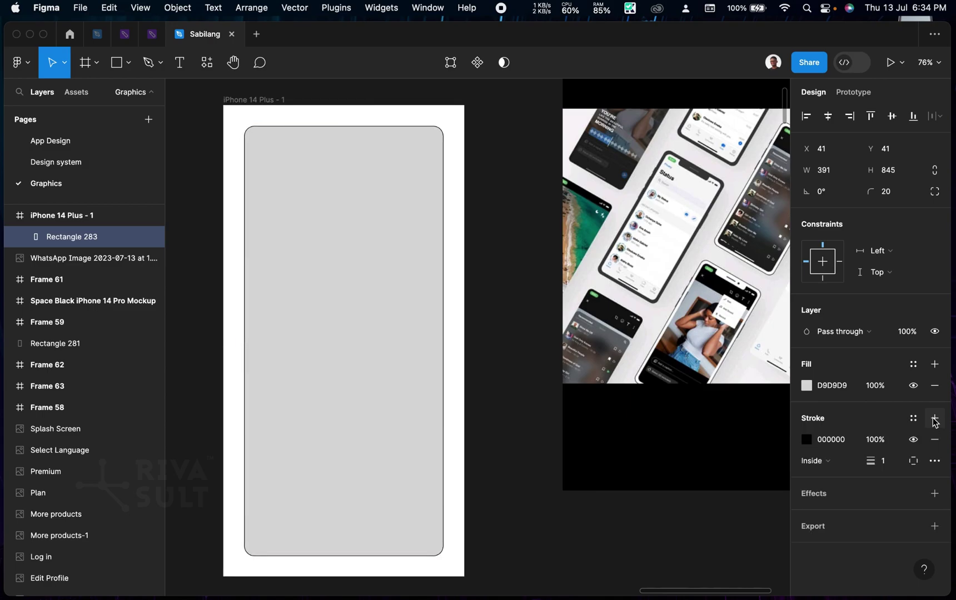
pyautogui.click(892, 466)
pyautogui.write('20')
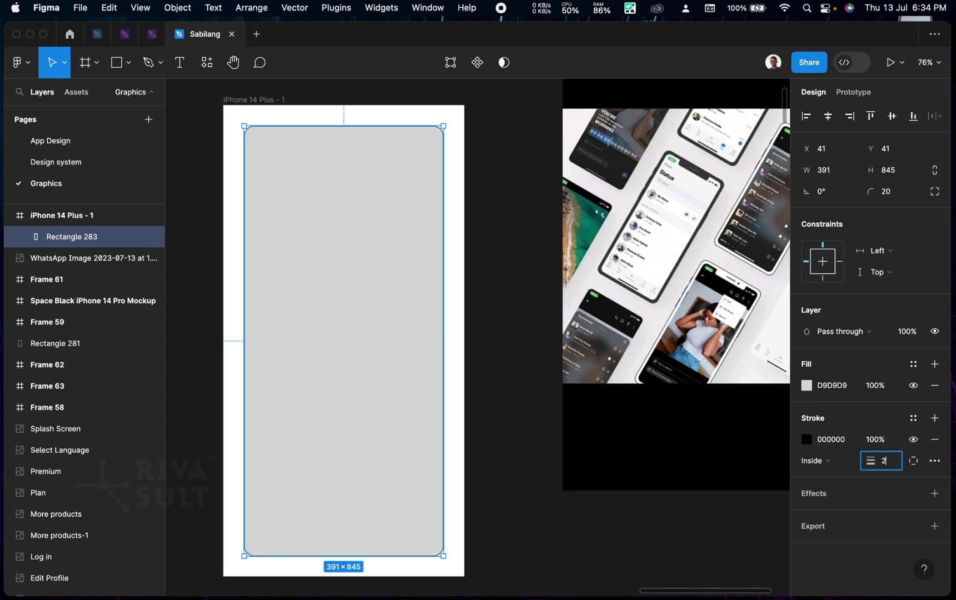
pyautogui.press('Return')
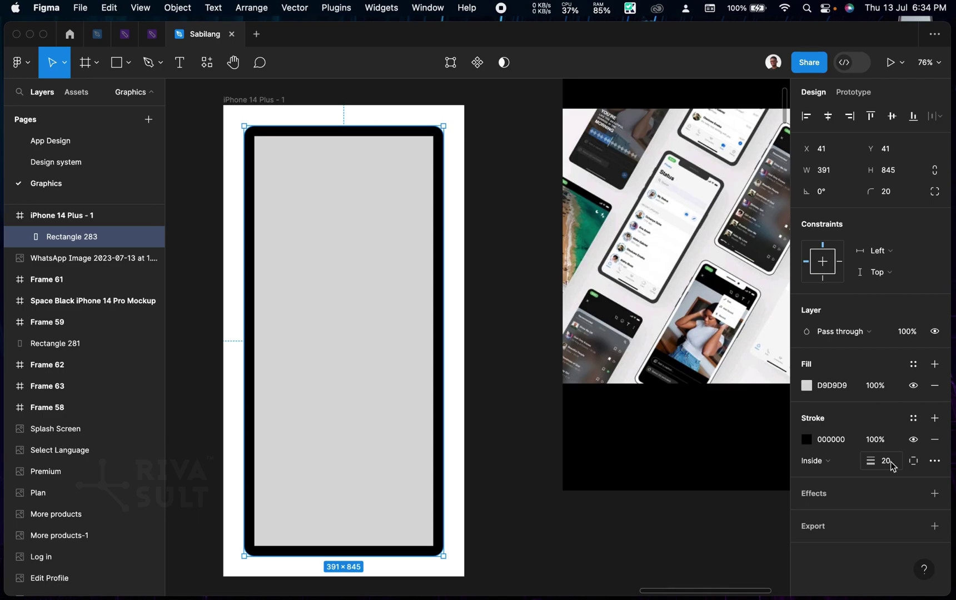
pyautogui.click(891, 462)
pyautogui.write('15')
pyautogui.press('Return')
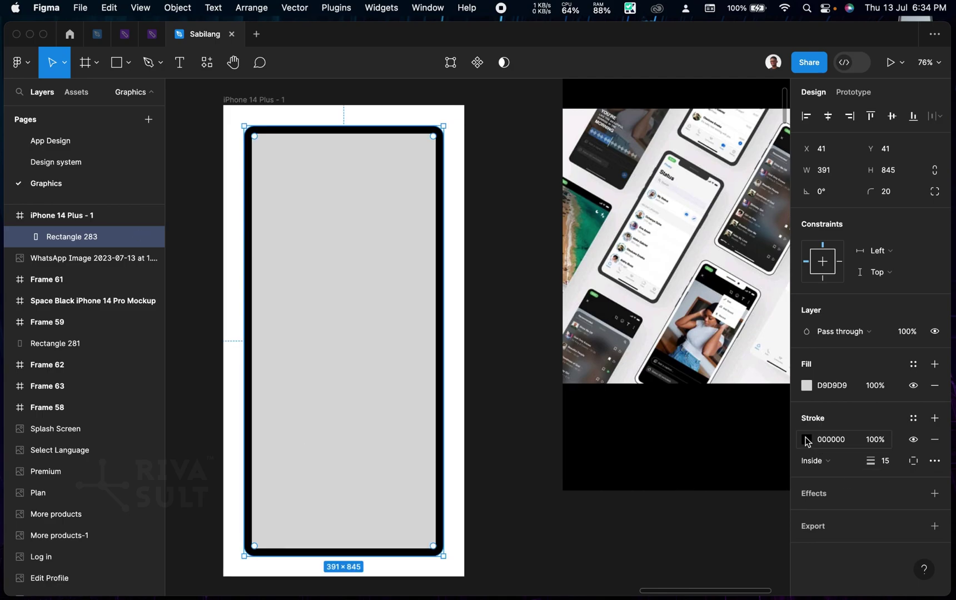
# - Recolour the rectangle's stroke to dark grey 3C3C3C by sampling it from a phone in the reference image
pyautogui.click(806, 440)
pyautogui.click(649, 437)
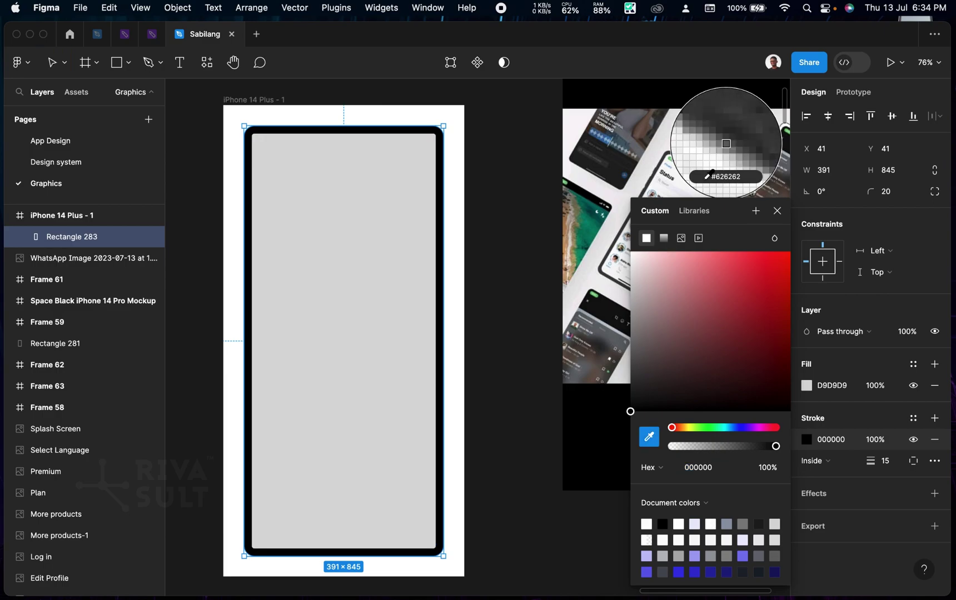
pyautogui.click(726, 143)
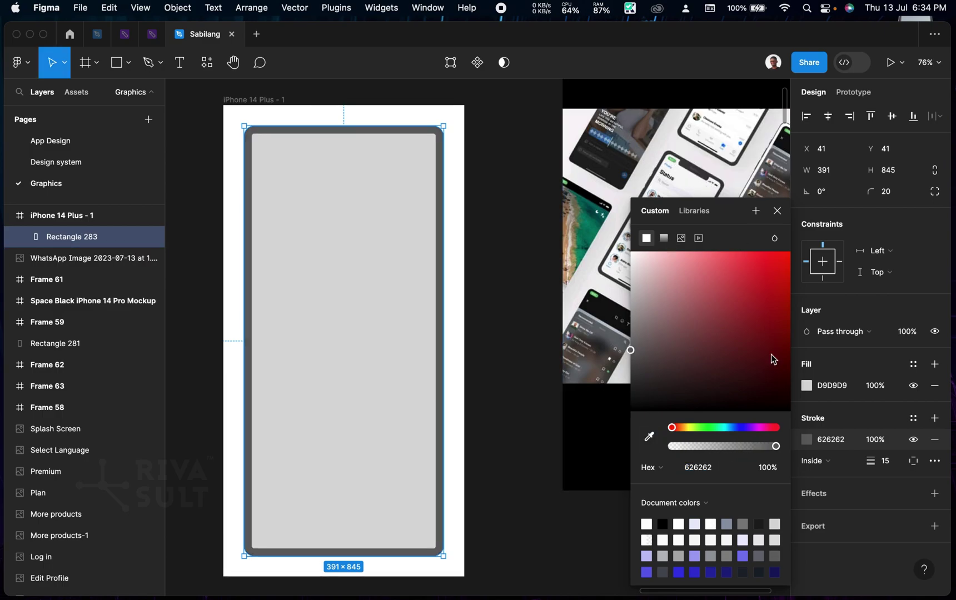
pyautogui.moveTo(722, 212); pyautogui.dragTo(483, 231)
pyautogui.click(407, 456)
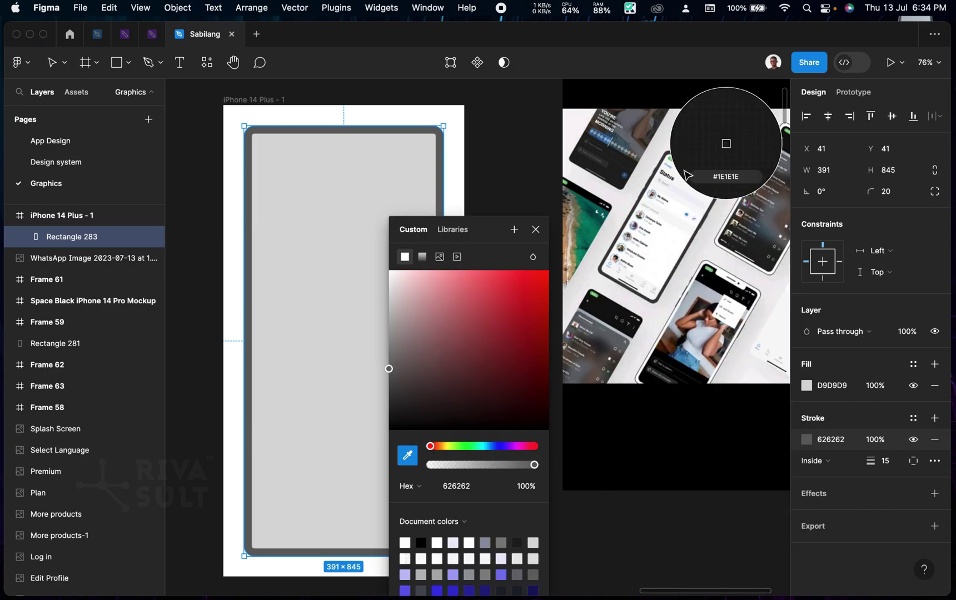
pyautogui.click(723, 146)
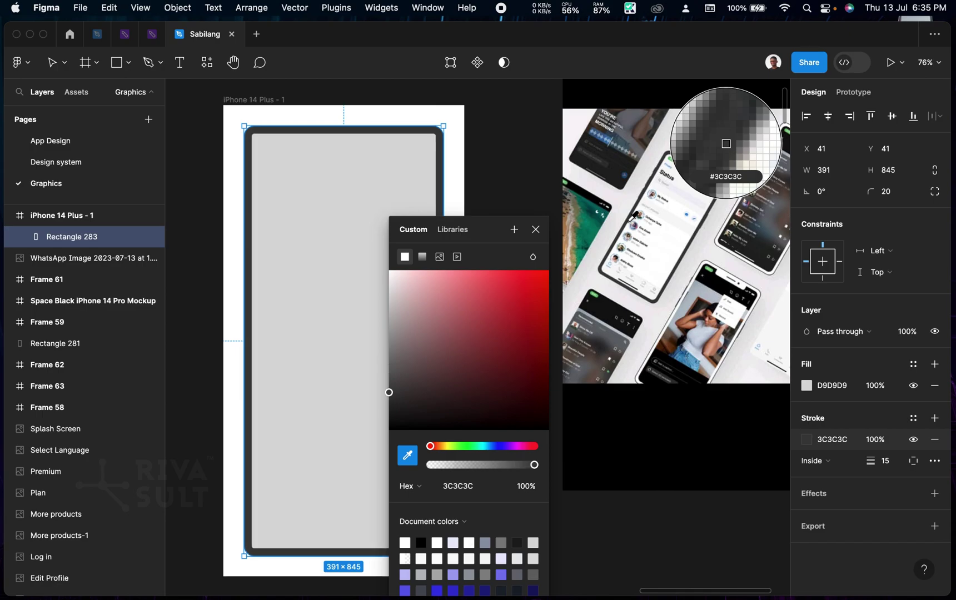
pyautogui.click(537, 228)
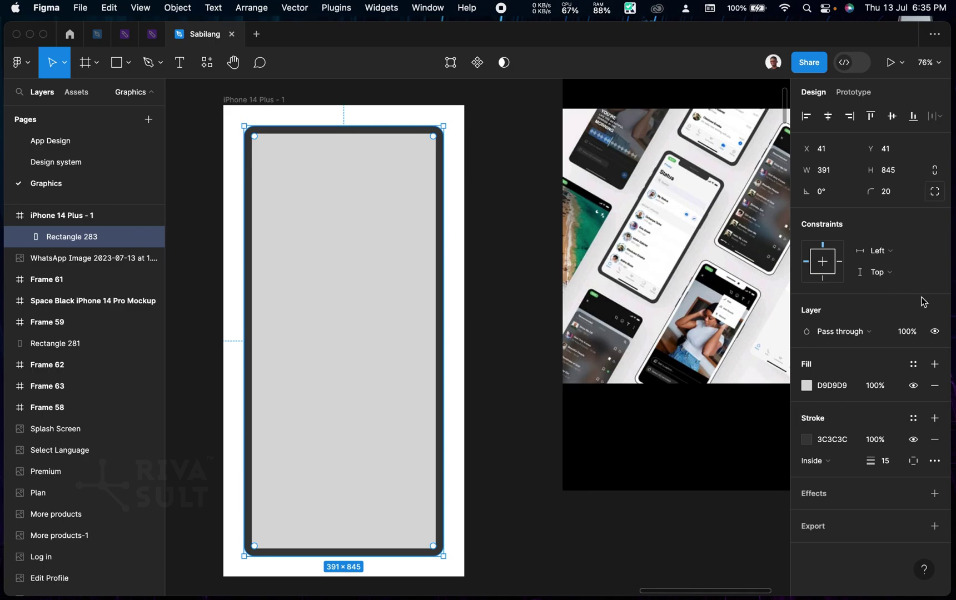
# - Change the phone rectangle's stroke position to outside
pyautogui.click(828, 469)
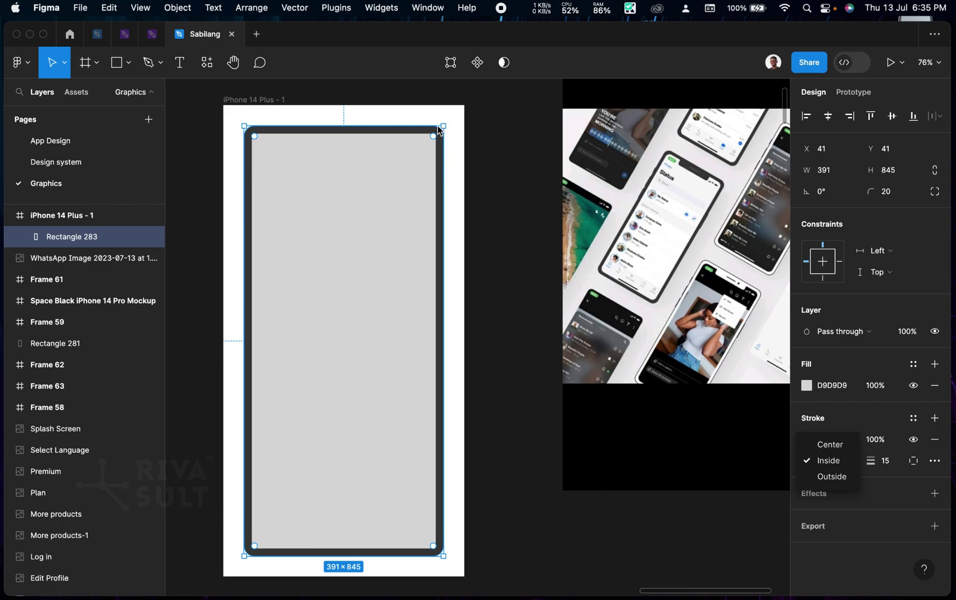
pyautogui.click(834, 477)
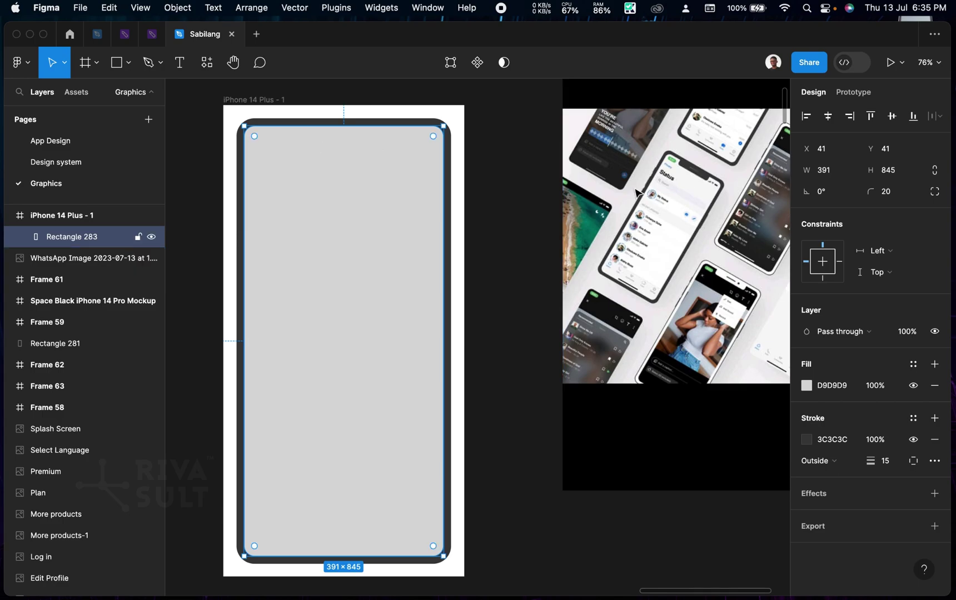
pyautogui.press('super+z')
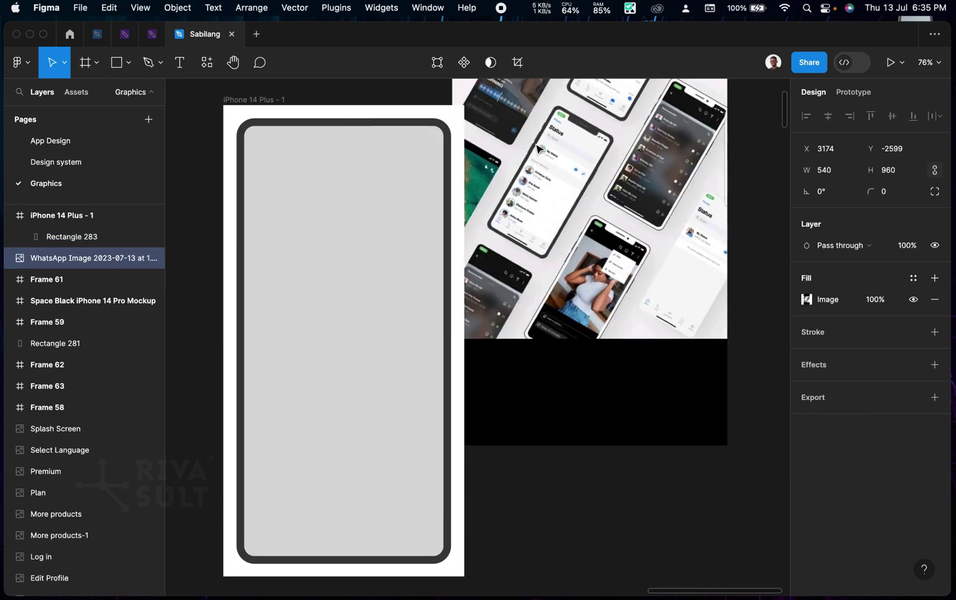
# - Move the reference image closer so it sits partly behind the iPhone frame, at X 3039, Y -2653
pyautogui.scroll(5, 290, 94)
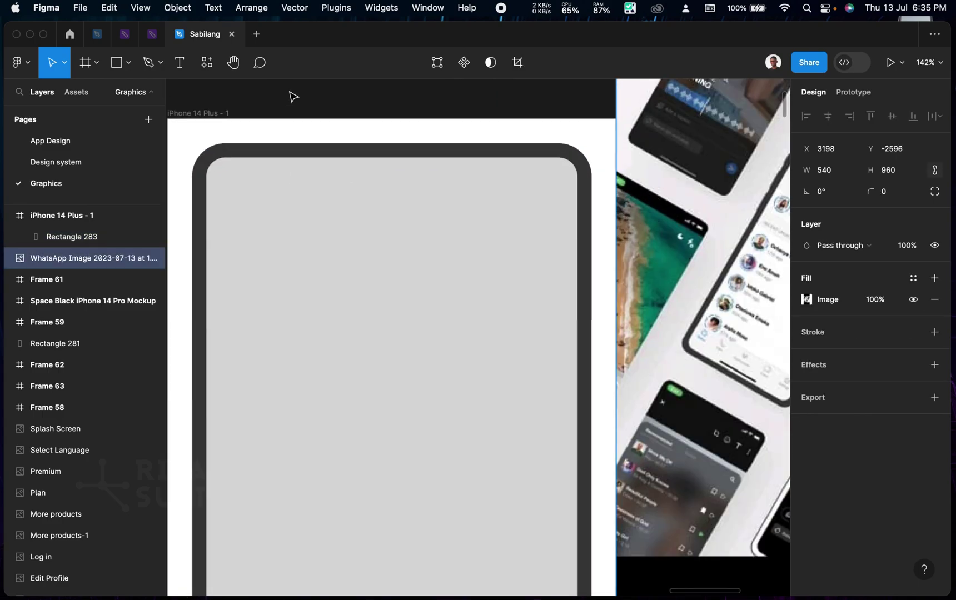
pyautogui.moveTo(694, 205); pyautogui.dragTo(654, 168)
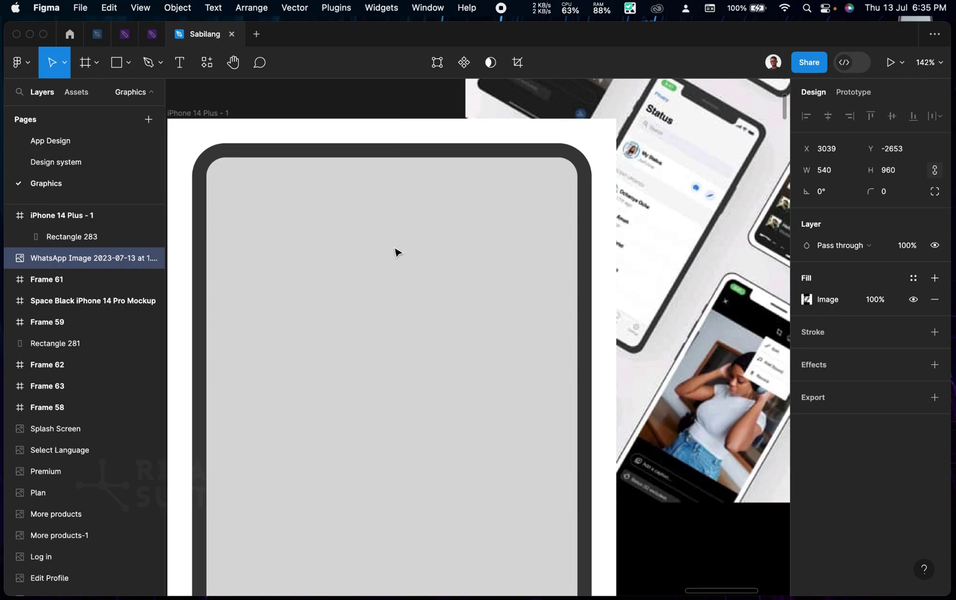
pyautogui.press('Escape')
# - Draw a notch rectangle over the middle of the phone's top edge and size it to about 168 × 45
pyautogui.click(308, 255)
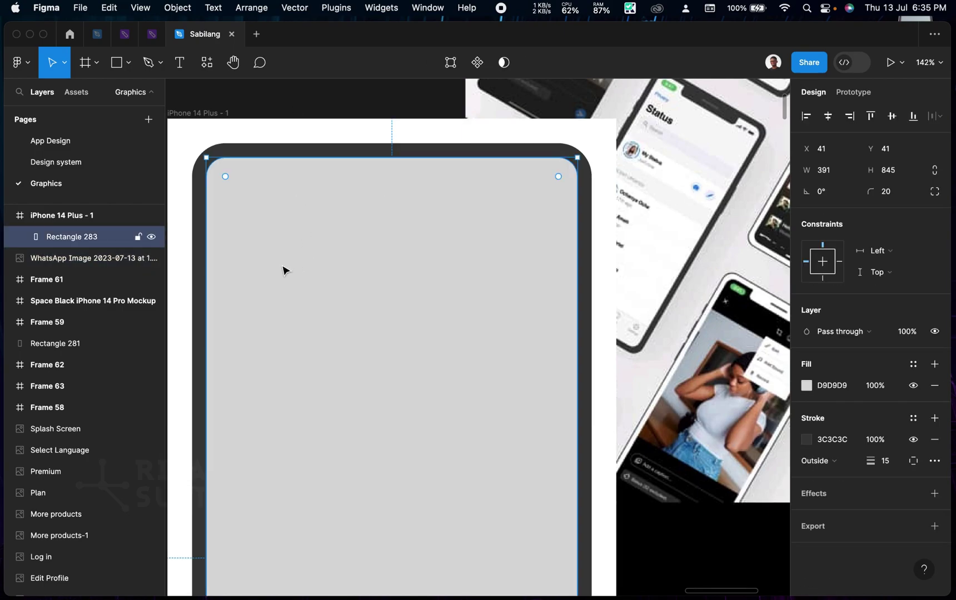
pyautogui.press('r')
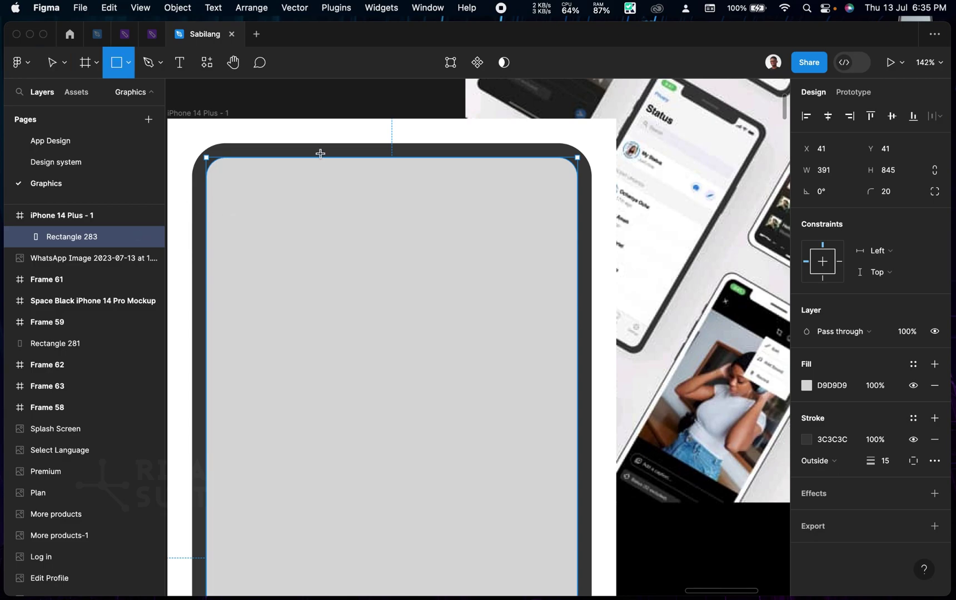
pyautogui.moveTo(320, 153)
pyautogui.mouseDown()
pyautogui.moveTo(423, 226)
pyautogui.moveTo(461, 190)
pyautogui.mouseUp()
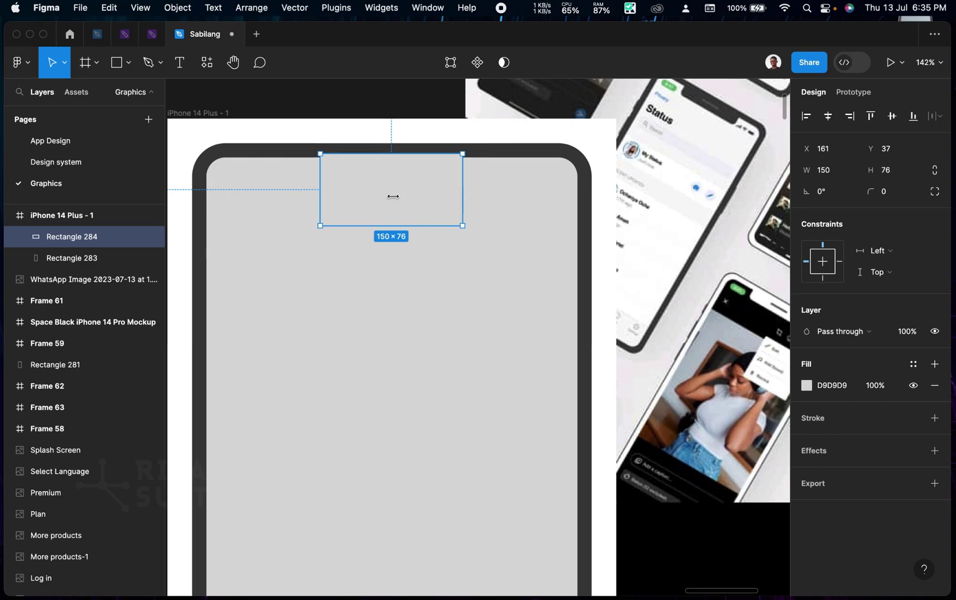
pyautogui.moveTo(397, 201); pyautogui.dragTo(386, 193)
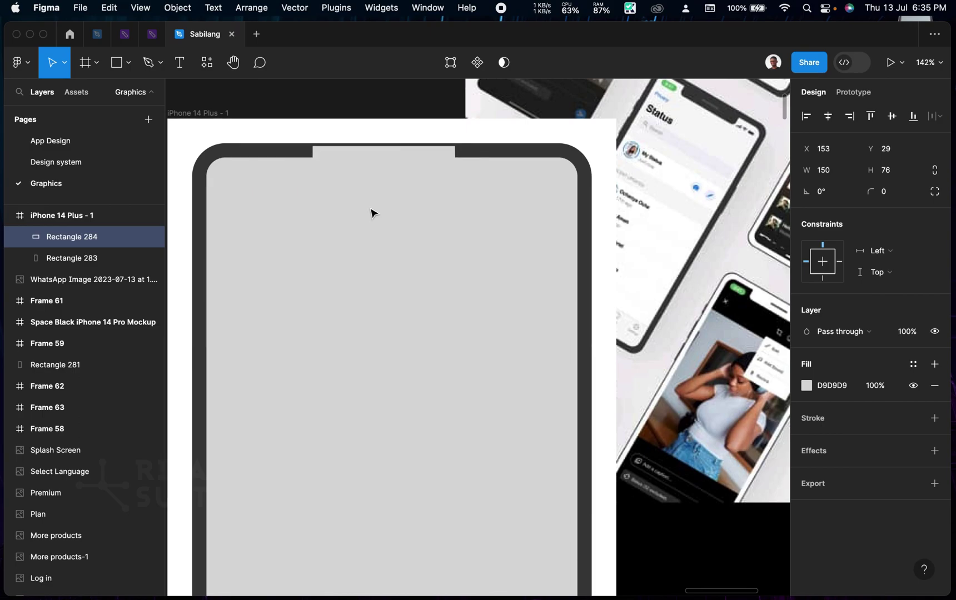
pyautogui.moveTo(455, 218); pyautogui.dragTo(472, 189)
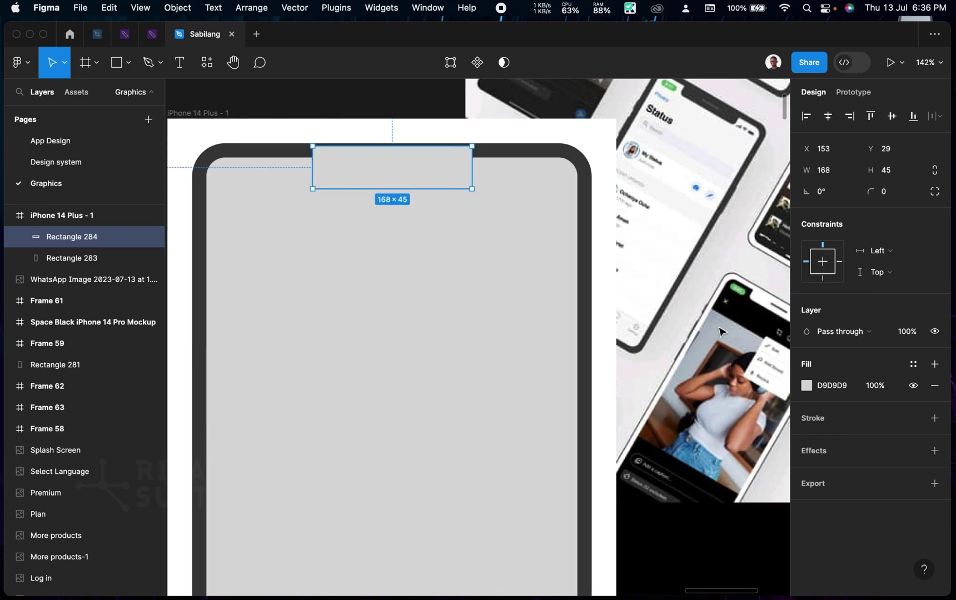
# - Set the notch rectangle's corner radius to 10
pyautogui.click(897, 190)
pyautogui.write('10')
pyautogui.press('Return')
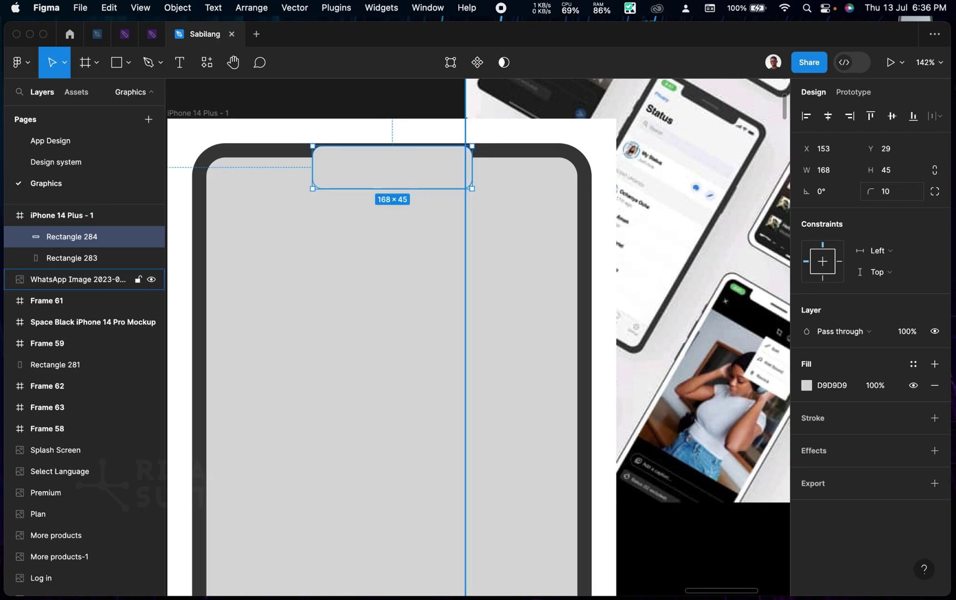
# - Fill the notch with dark grey 3C3C3C by sampling the phone's outline
pyautogui.click(807, 385)
pyautogui.click(648, 436)
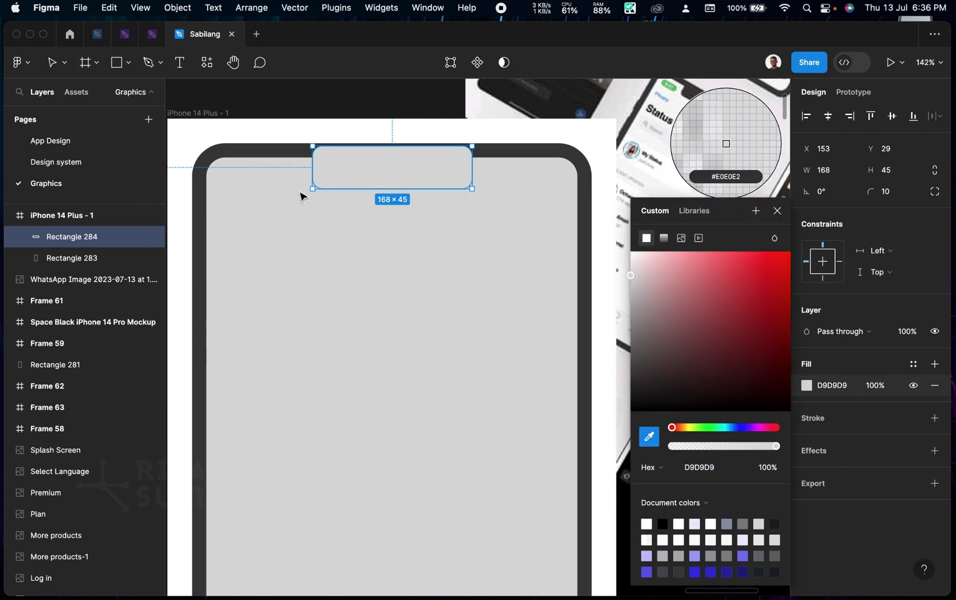
pyautogui.click(290, 150)
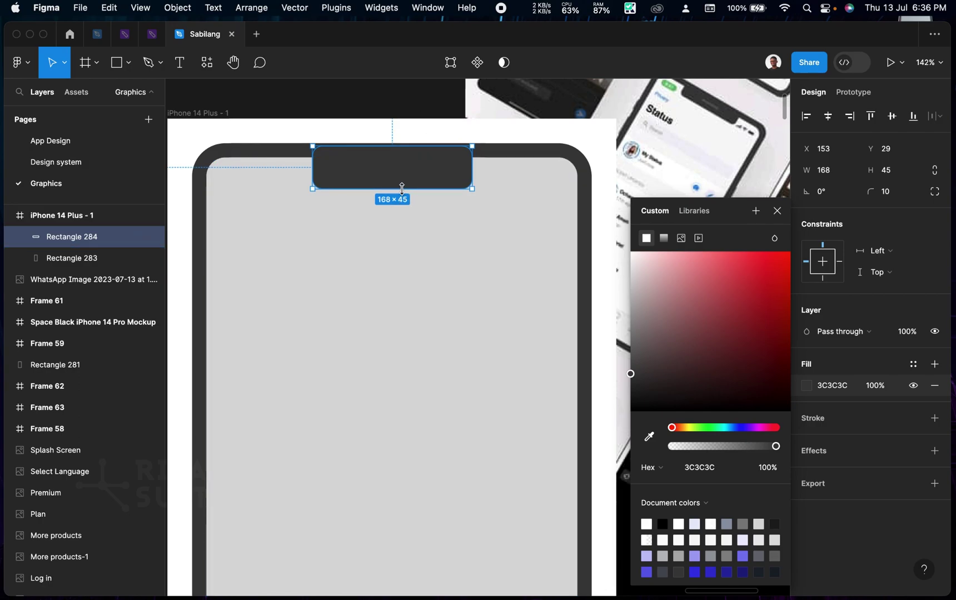
pyautogui.click(395, 109)
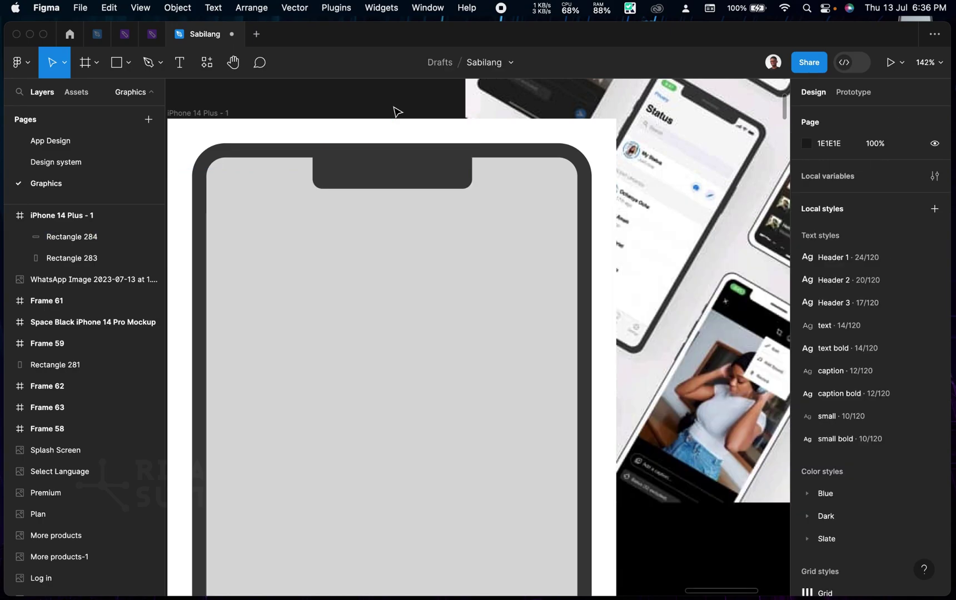
# - Nudge the notch so it is horizontally centred on the phone at X 153, Y 30
pyautogui.click(392, 172)
pyautogui.hotkey('shift', 'Left')
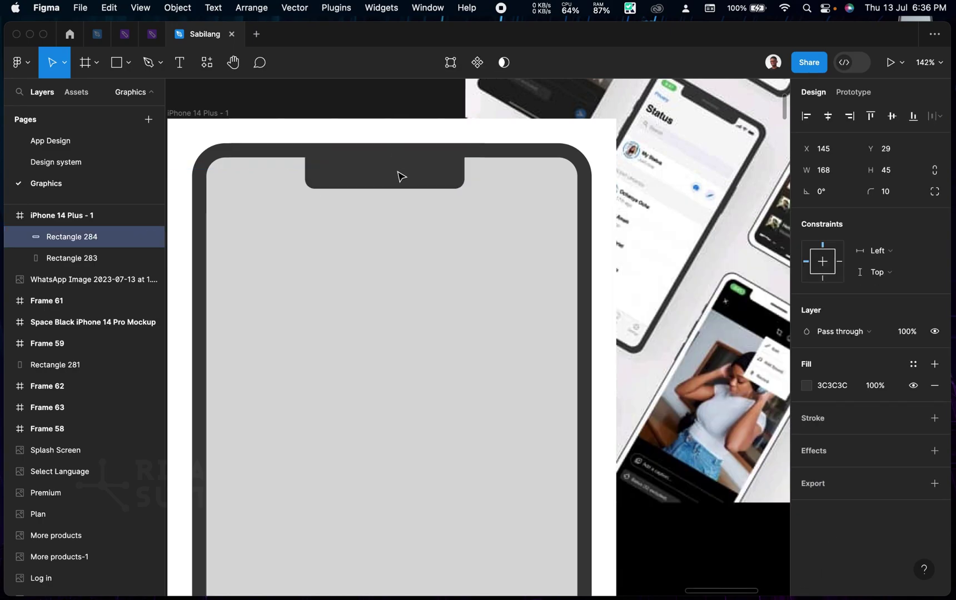
pyautogui.press('Right')
pyautogui.press('Right')
pyautogui.press('Right')
pyautogui.press('Right')
pyautogui.press('Right')
pyautogui.press('Right')
pyautogui.press('Right')
pyautogui.press('Right')
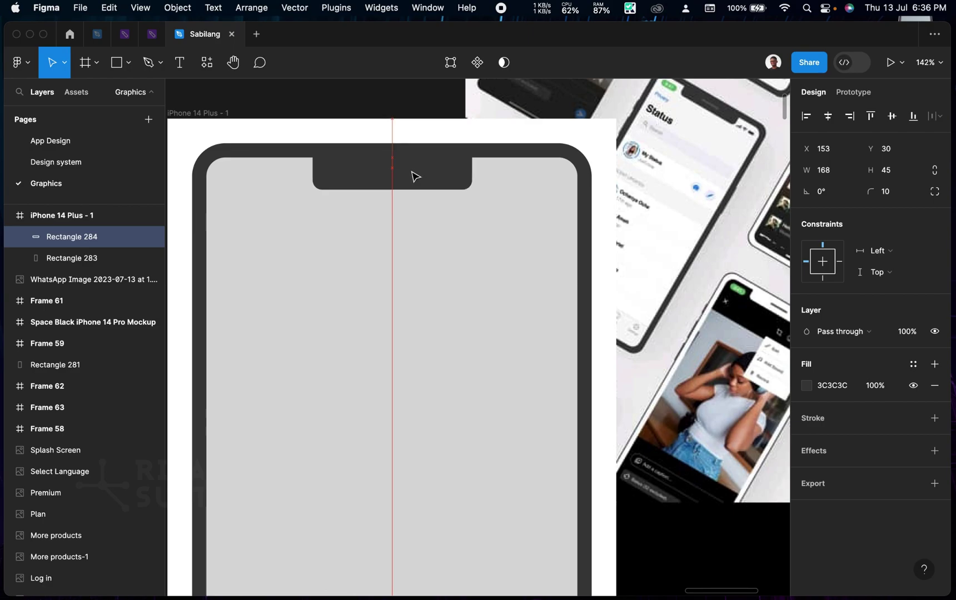
pyautogui.click(454, 262)
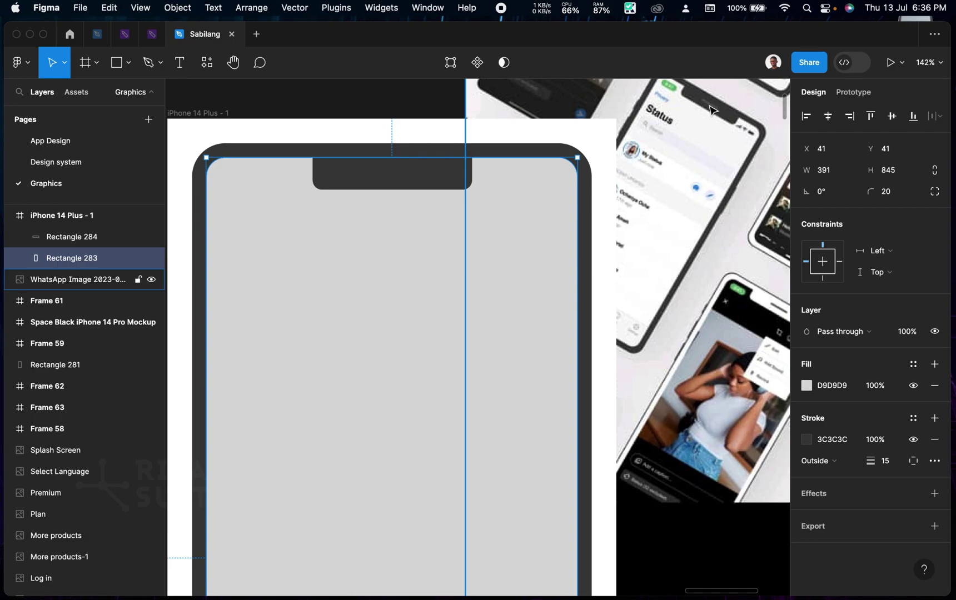
# - Duplicate the notch and turn the copy into a 64 × 5 speaker bar centred horizontally inside it
pyautogui.click(400, 175)
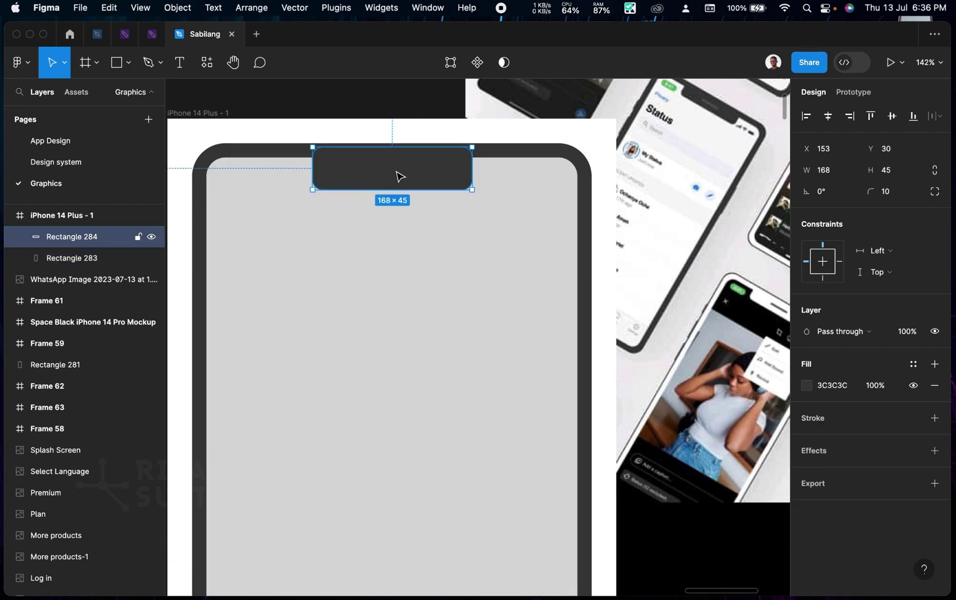
pyautogui.press('super+d')
pyautogui.moveTo(399, 175)
pyautogui.mouseDown()
pyautogui.moveTo(401, 281)
pyautogui.moveTo(400, 261)
pyautogui.moveTo(444, 258)
pyautogui.moveTo(353, 258)
pyautogui.moveTo(395, 176)
pyautogui.moveTo(405, 175)
pyautogui.mouseUp()
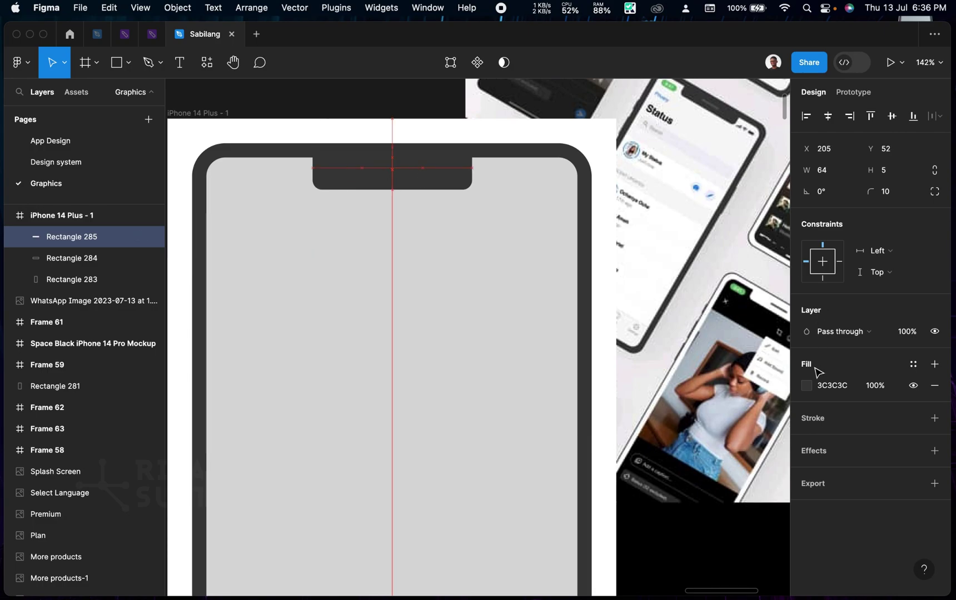
# - Lighten the speaker bar's fill to grey 585858
pyautogui.click(806, 386)
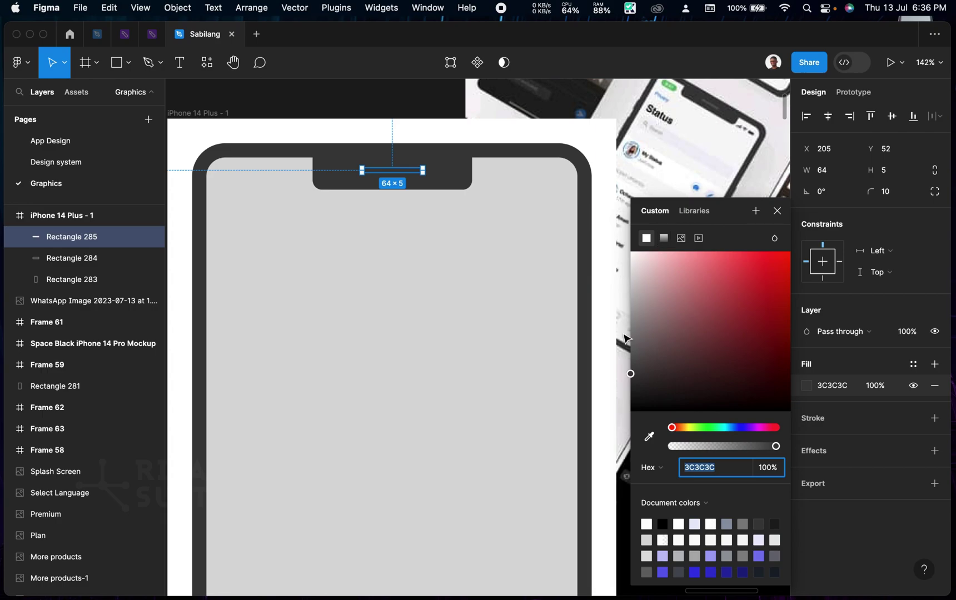
pyautogui.click(631, 329)
pyautogui.click(628, 341)
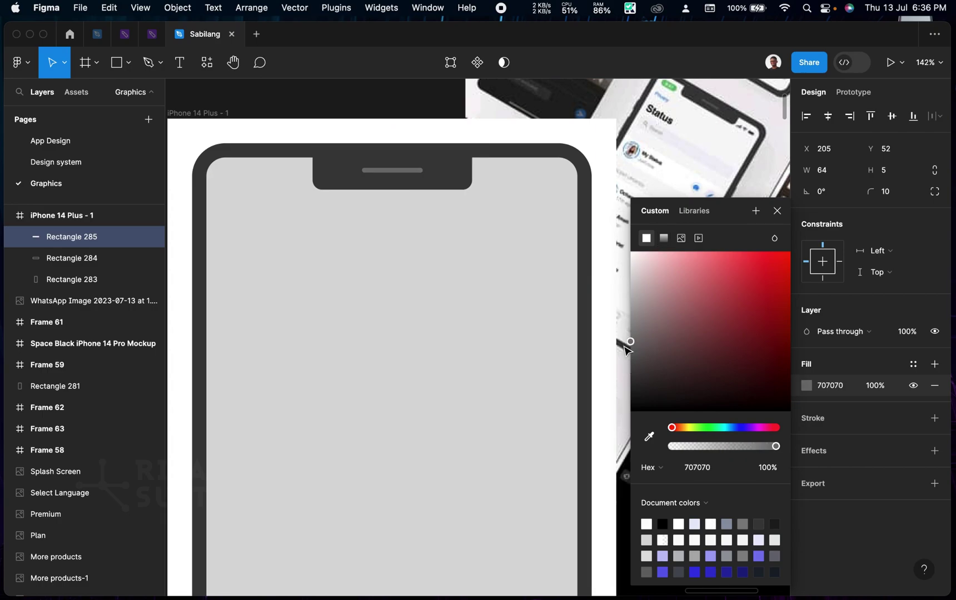
pyautogui.click(624, 361)
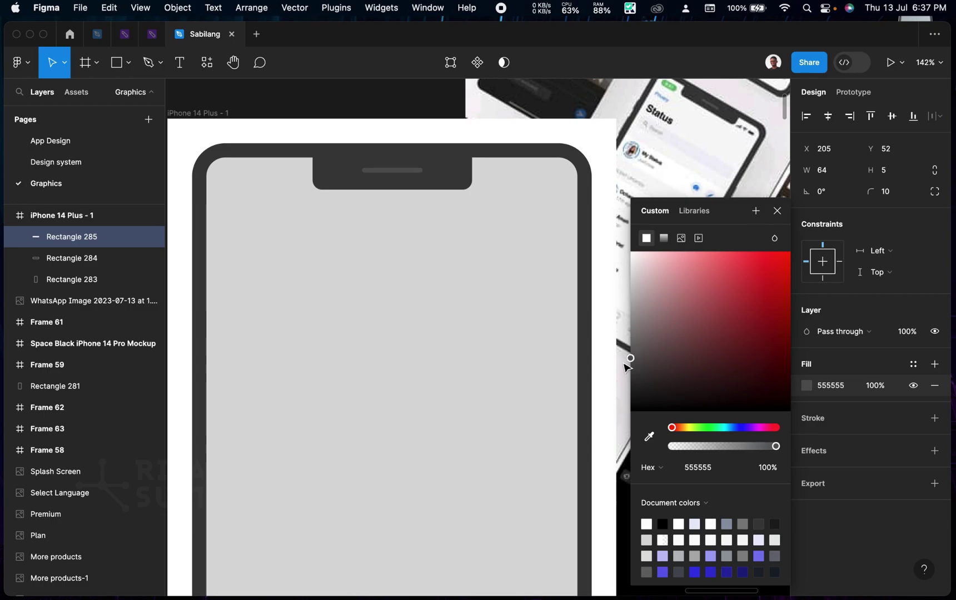
pyautogui.click(777, 211)
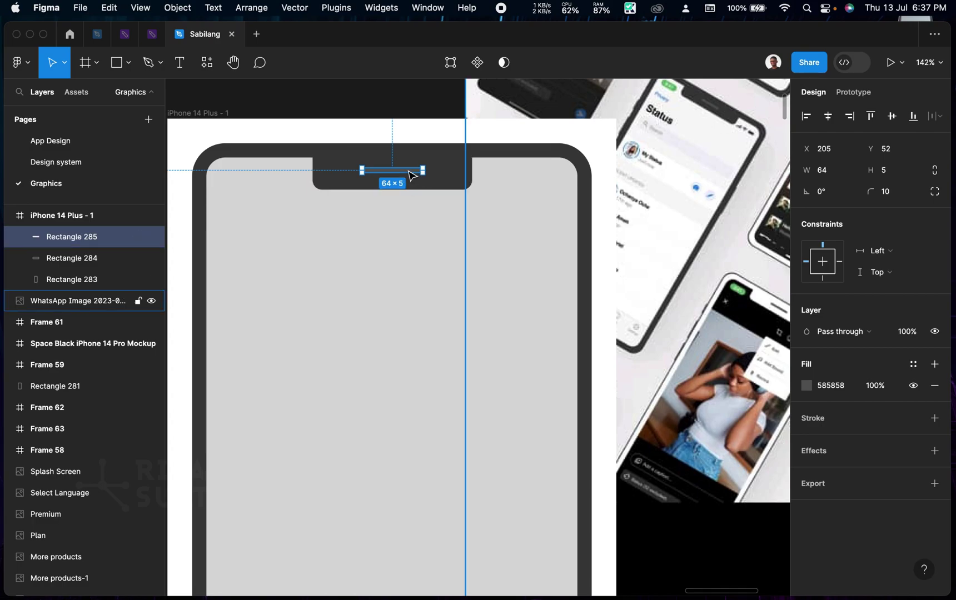
# - Reduce the notch's height to 34 and shift the speaker bar up to fit inside it
pyautogui.moveTo(409, 174); pyautogui.dragTo(415, 179)
pyautogui.click(421, 188)
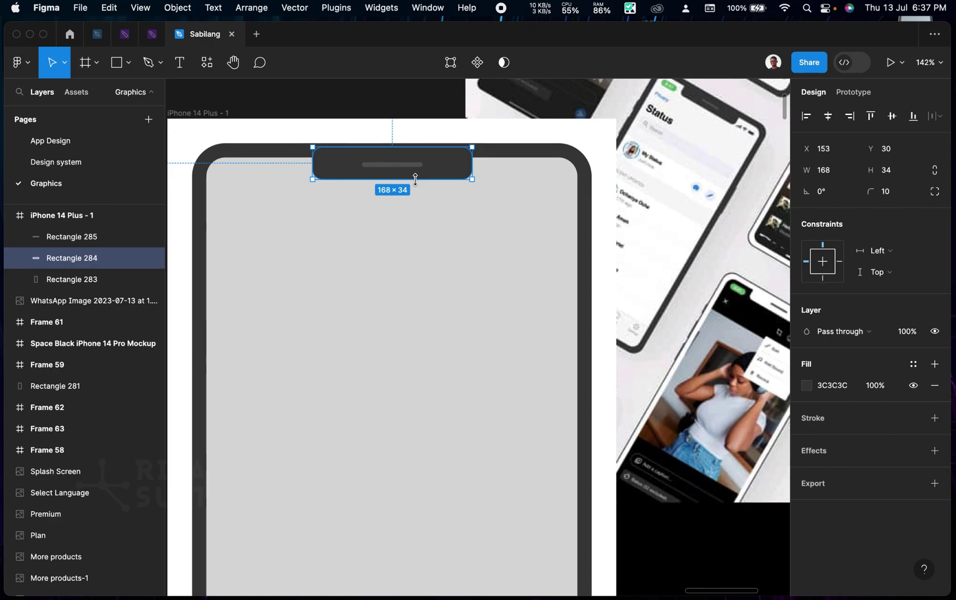
# - Add a 6 × 53 side button in 3C3C3C and nudge it onto the phone's right edge at X 444, Y 239
pyautogui.scroll(-5, 415, 179)
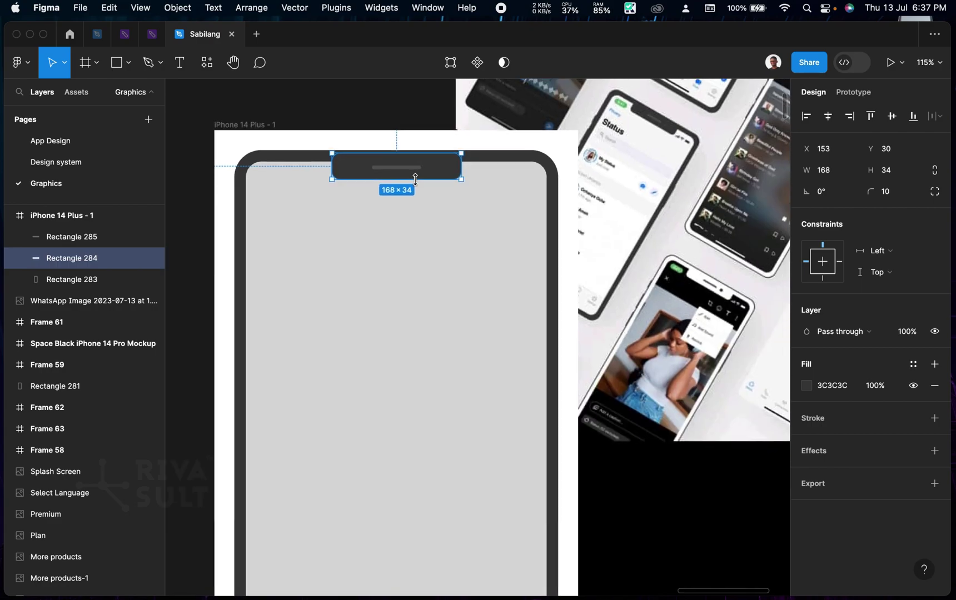
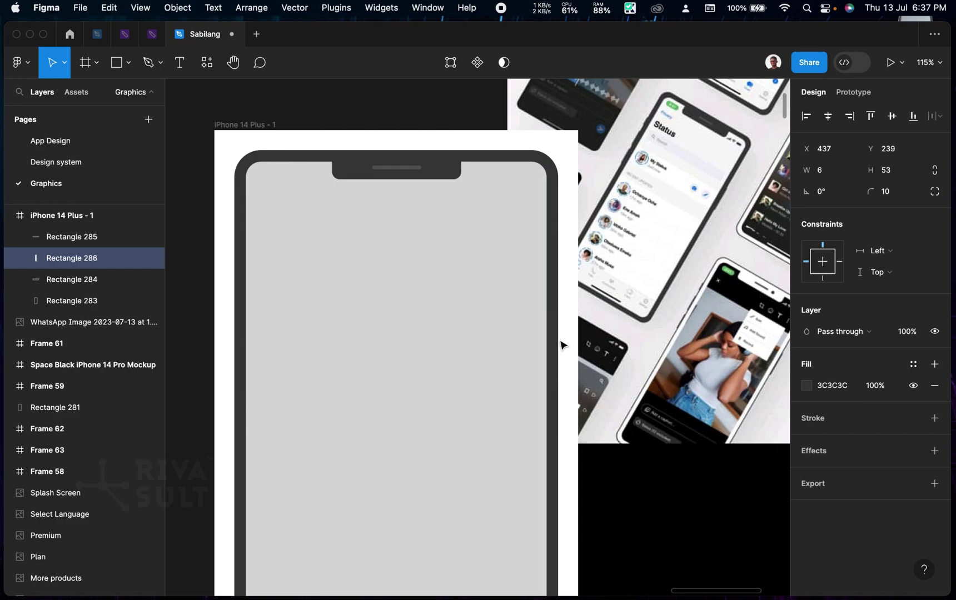
pyautogui.press('Left')
pyautogui.press('Left')
pyautogui.press('Left')
pyautogui.press('Right')
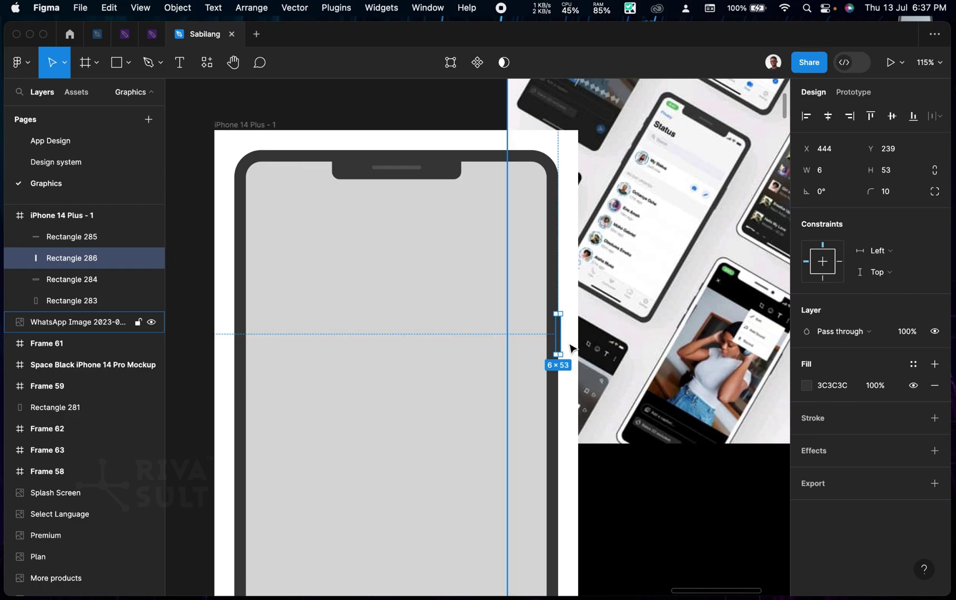
# - Copy the side button twice onto the phone's left edge at X 23, one at Y 171, the other at Y 246 with height 79
pyautogui.press('super+d')
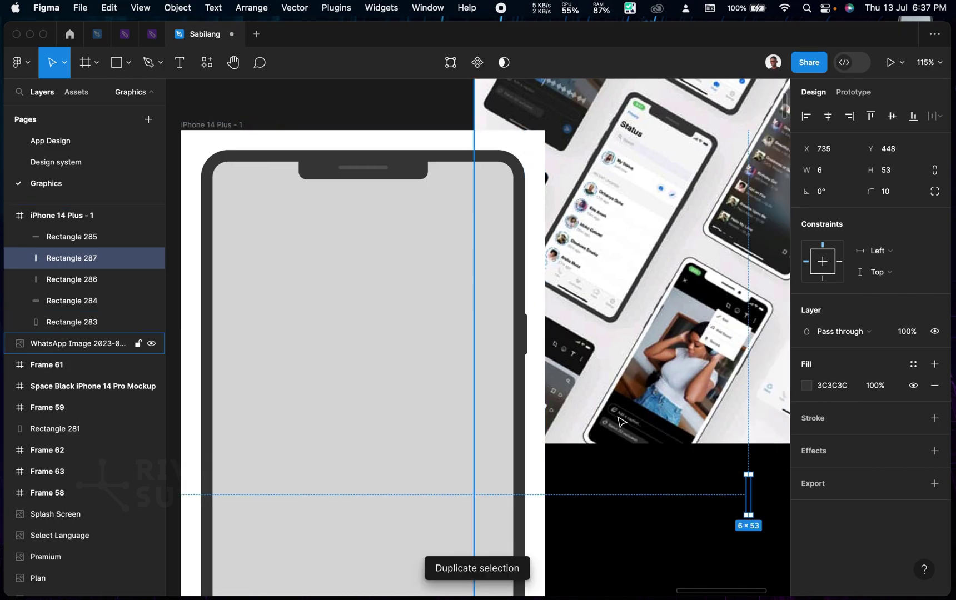
pyautogui.moveTo(455, 456); pyautogui.dragTo(203, 275)
pyautogui.press('super+d')
pyautogui.moveTo(207, 238); pyautogui.dragTo(529, 381)
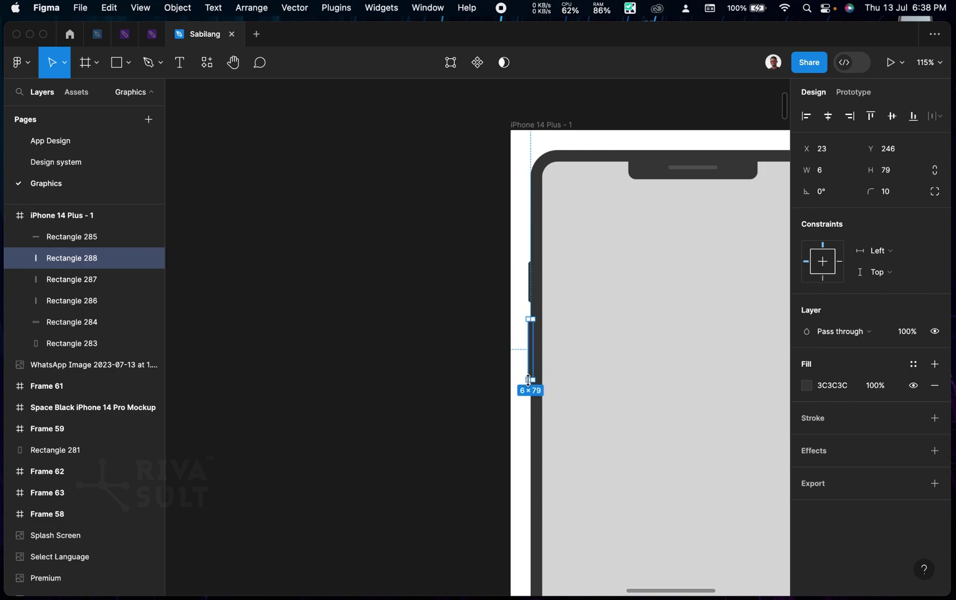
# - Duplicate the 79-high left button and place the copy below it at Y 341
pyautogui.press('super+d')
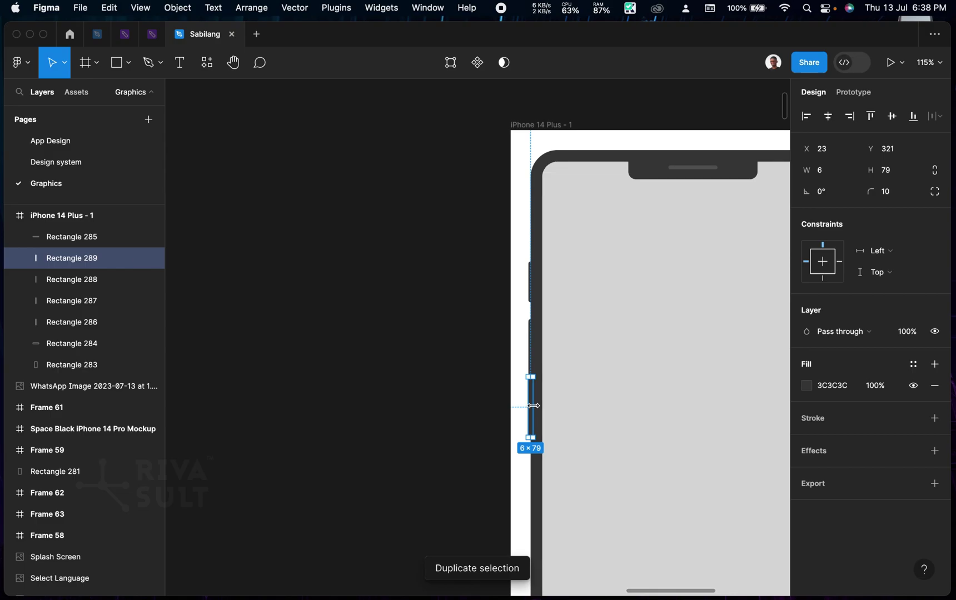
pyautogui.hotkey('shift', 'Down')
pyautogui.hotkey('shift', 'Down')
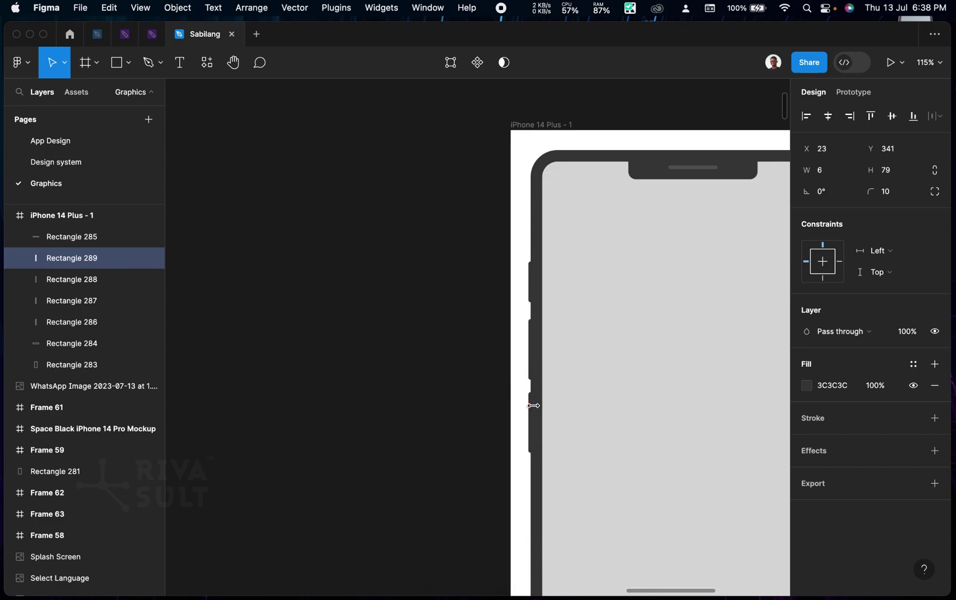
# - Shorten the uppermost button on the phone's left edge to a height of 34
pyautogui.scroll(-3, 533, 406)
pyautogui.hscroll(5, 456, 376)
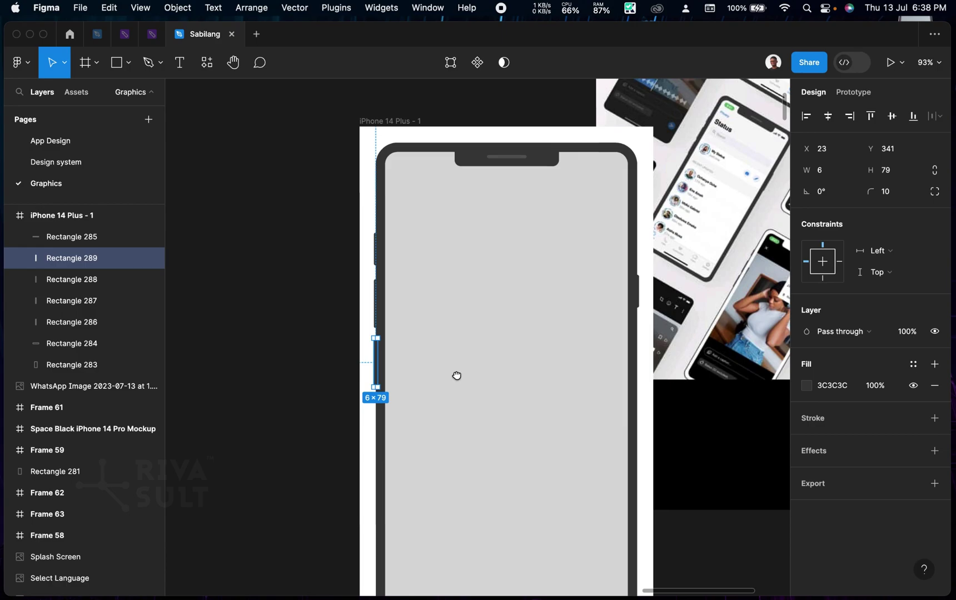
pyautogui.moveTo(456, 376); pyautogui.dragTo(425, 371)
pyautogui.scroll(1, 448, 335)
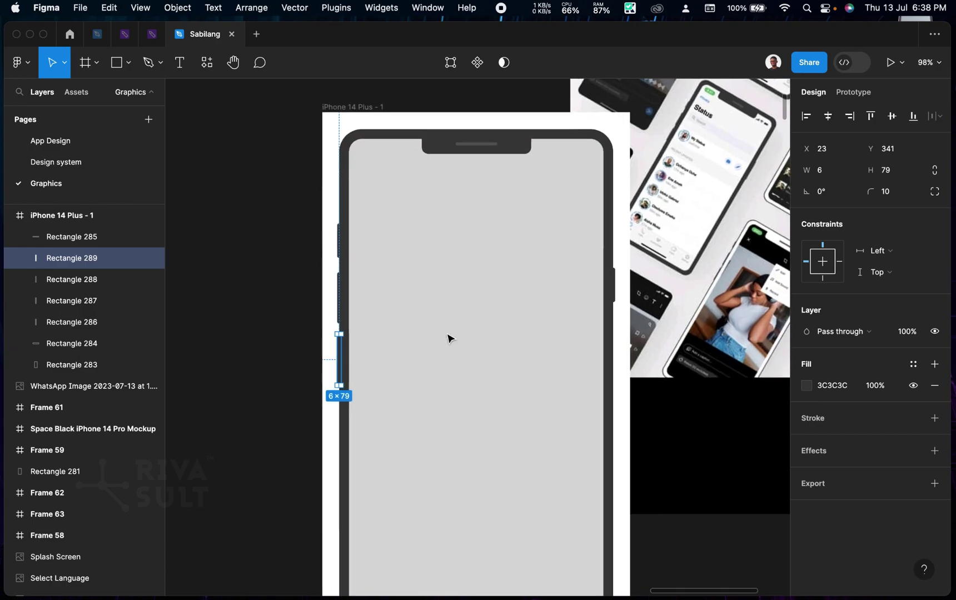
pyautogui.scroll(2, 448, 337)
pyautogui.hscroll(1, 448, 337)
pyautogui.click(325, 276)
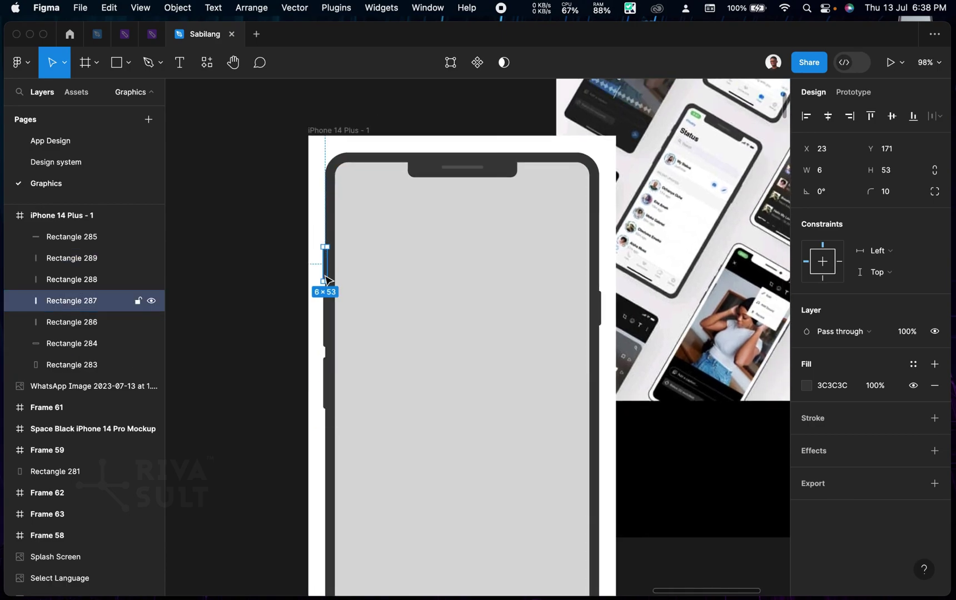
pyautogui.moveTo(325, 285); pyautogui.dragTo(324, 271)
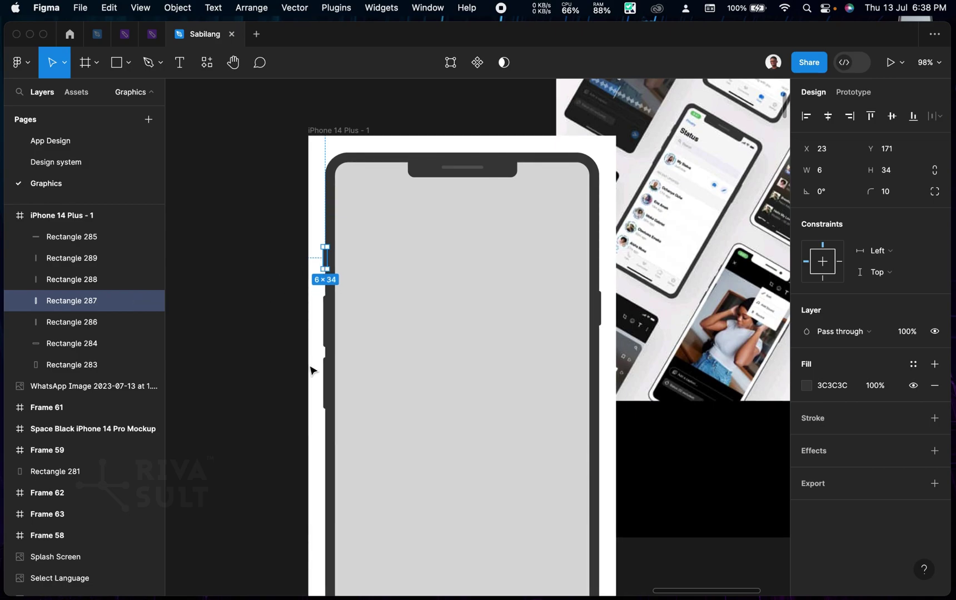
# - Duplicate the notch's speaker bar, place the copy near the bottom of the phone screen at Y 871, and widen it to 116
pyautogui.click(278, 397)
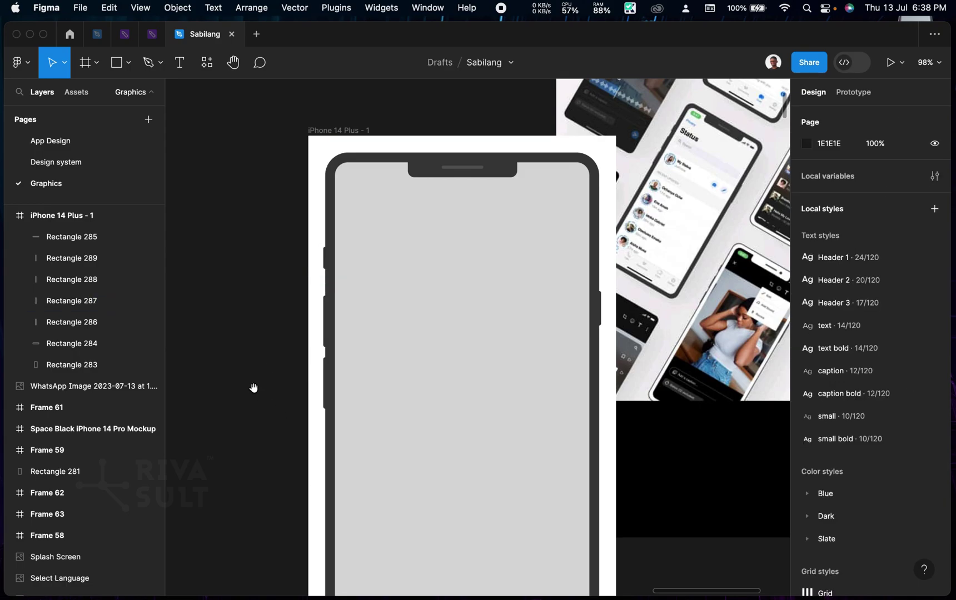
pyautogui.hscroll(2, 253, 388)
pyautogui.scroll(-1, 324, 378)
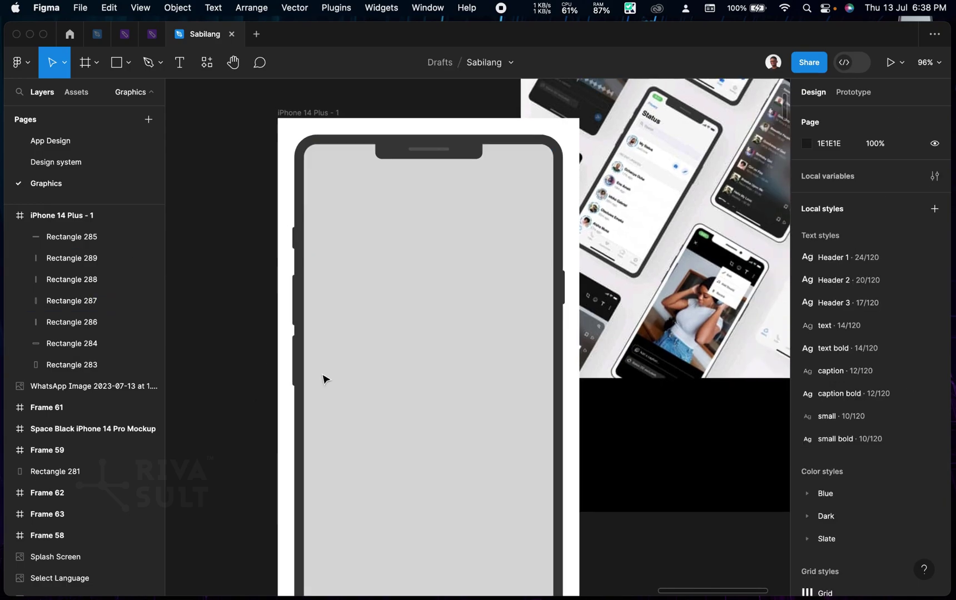
pyautogui.scroll(-1, 639, 212)
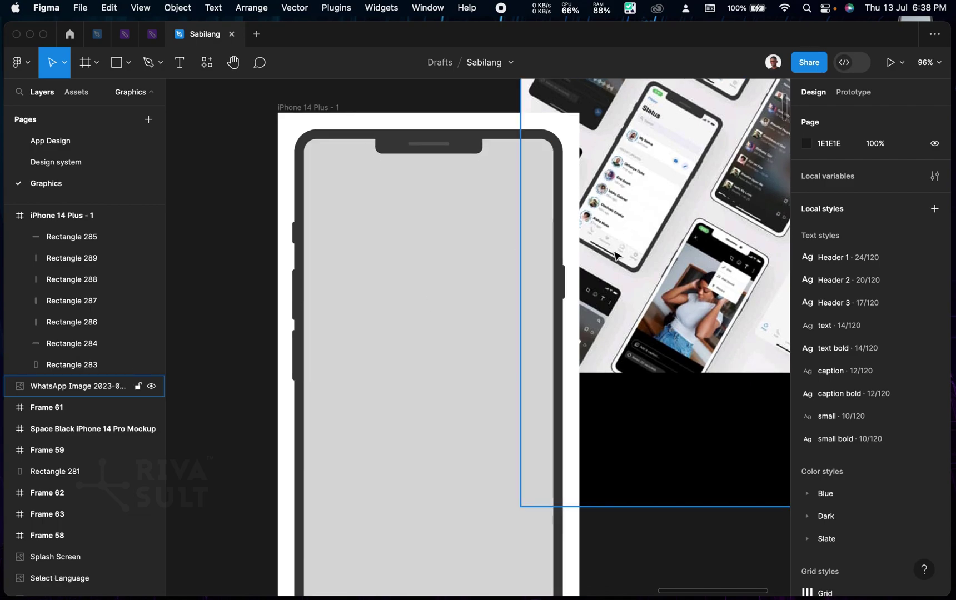
pyautogui.scroll(-3, 431, 151)
pyautogui.scroll(-5, 430, 151)
pyautogui.scroll(2, 433, 150)
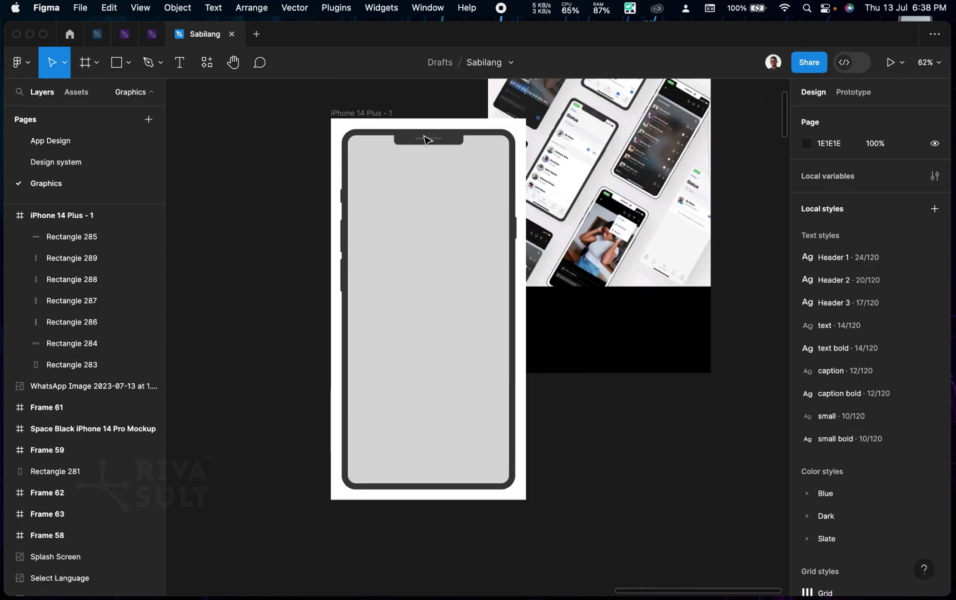
pyautogui.click(429, 139)
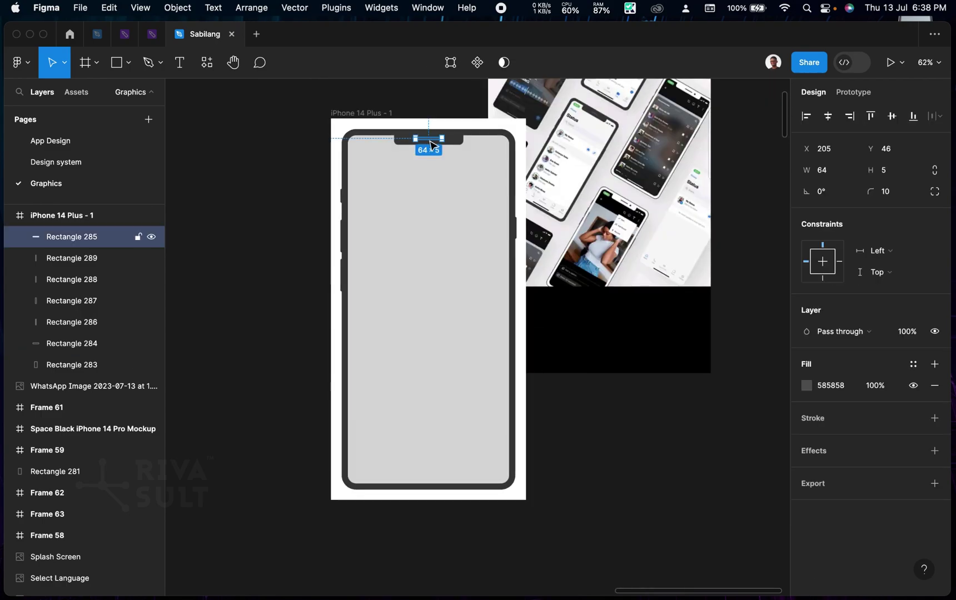
pyautogui.press('super+d')
pyautogui.moveTo(424, 473); pyautogui.dragTo(464, 479)
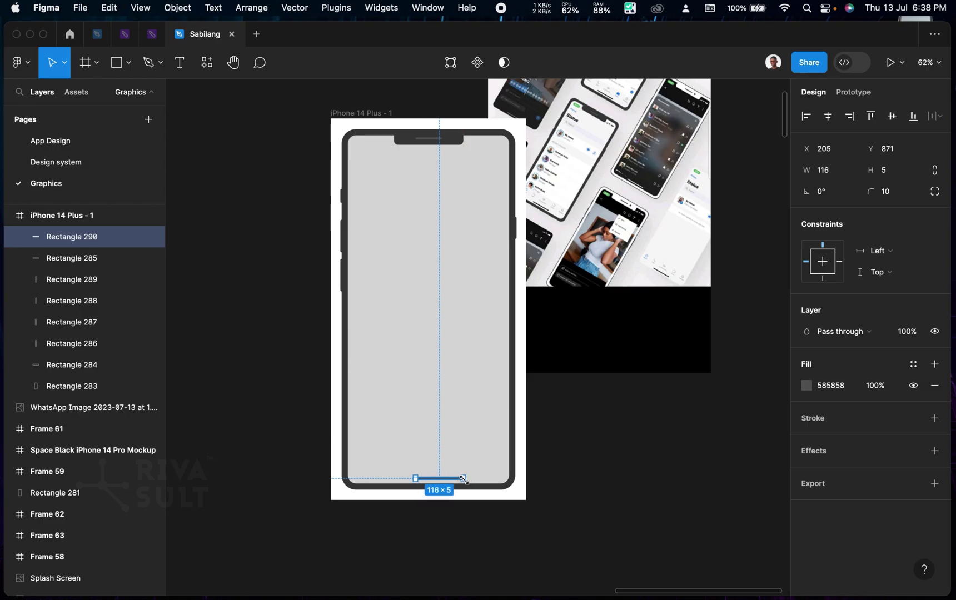
# - Centre the lower bar horizontally on the phone screen at X 179, Y 872
pyautogui.scroll(5, 444, 478)
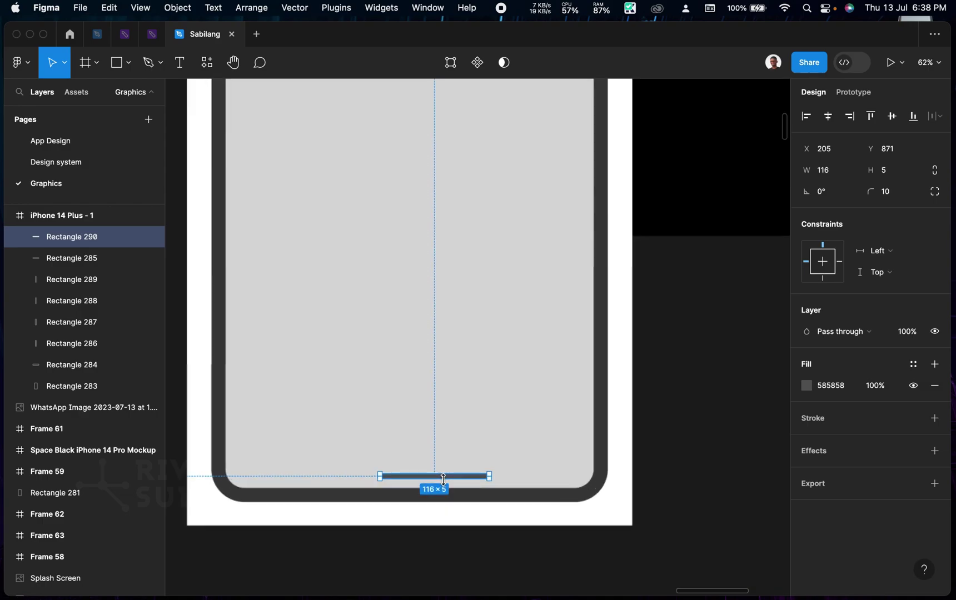
pyautogui.moveTo(423, 478); pyautogui.dragTo(417, 480)
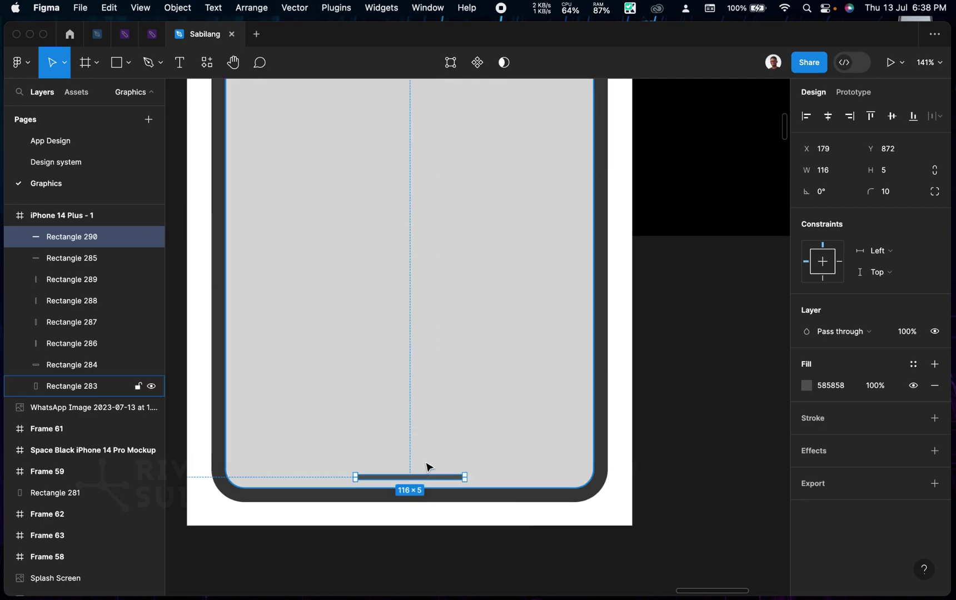
pyautogui.scroll(-5, 428, 466)
pyautogui.scroll(-2, 428, 466)
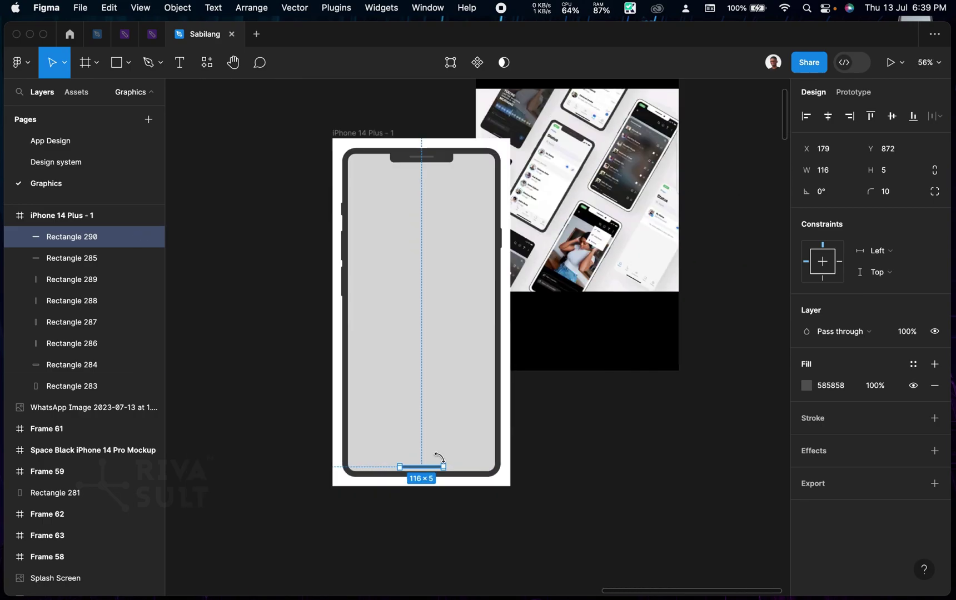
pyautogui.click(557, 442)
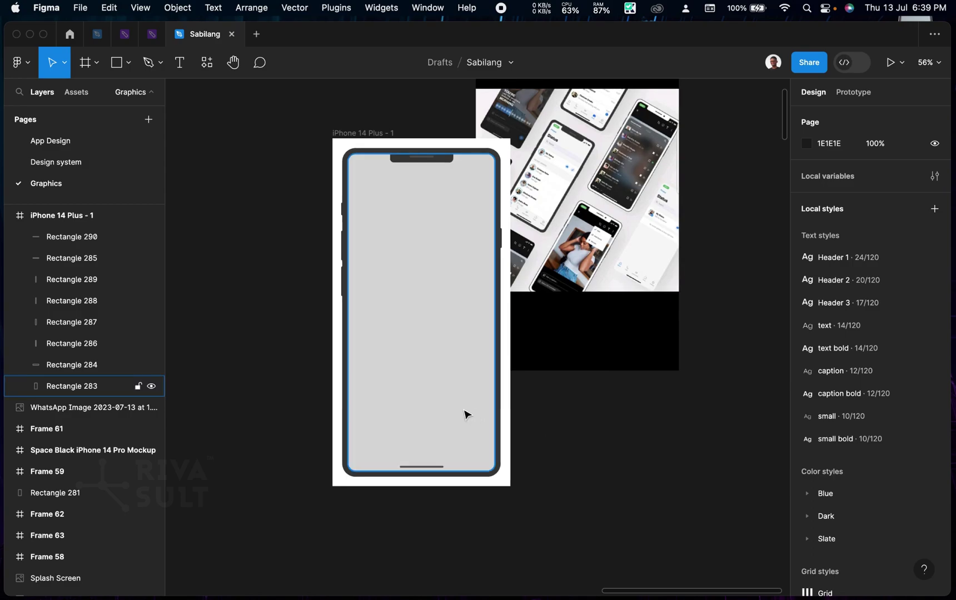
# - Move the reference image clear of the phone frame to X 3416, Y -2764
pyautogui.scroll(-1, 477, 415)
pyautogui.scroll(-3, 476, 415)
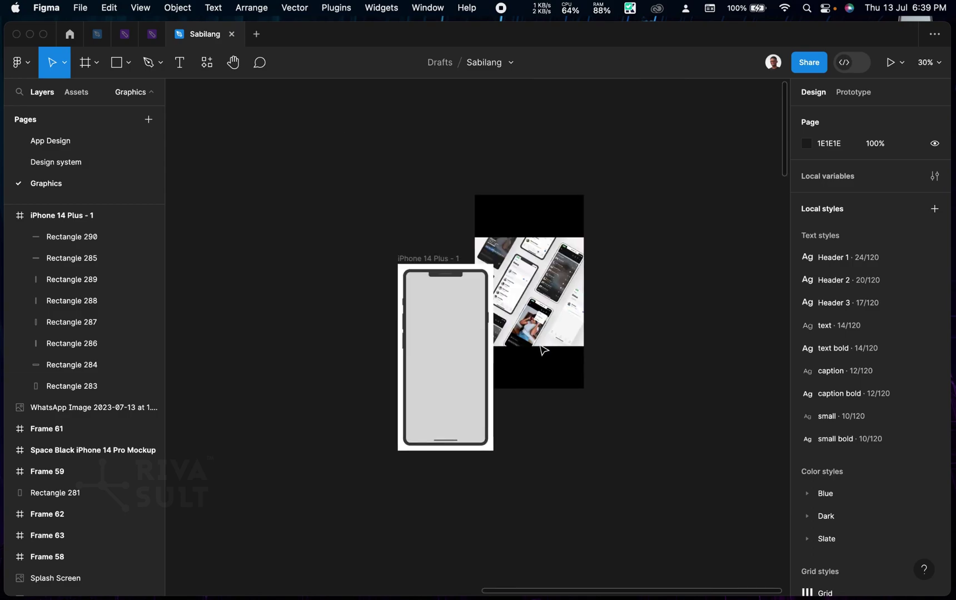
pyautogui.scroll(-1, 543, 349)
pyautogui.moveTo(543, 328); pyautogui.dragTo(638, 289)
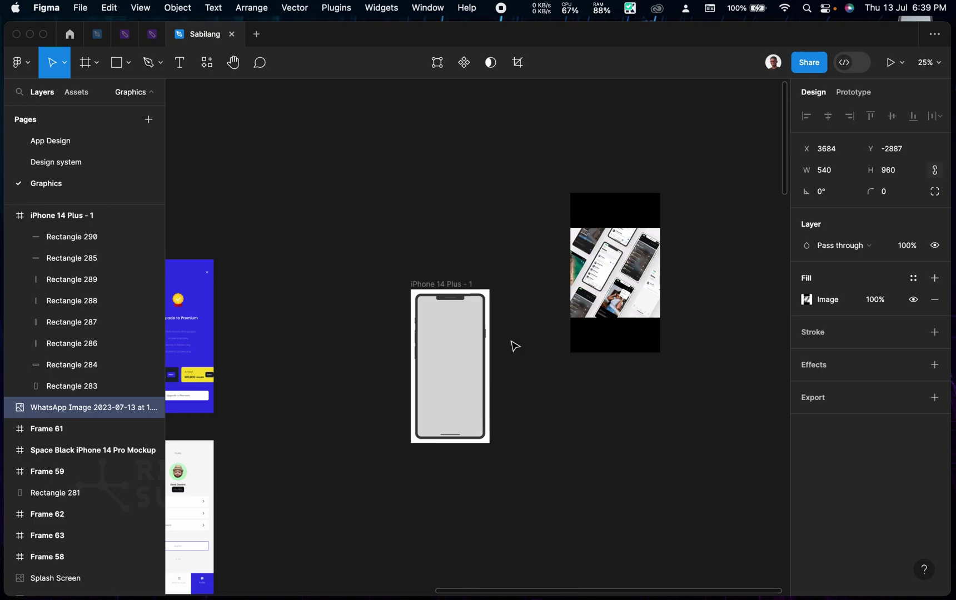
pyautogui.scroll(2, 512, 343)
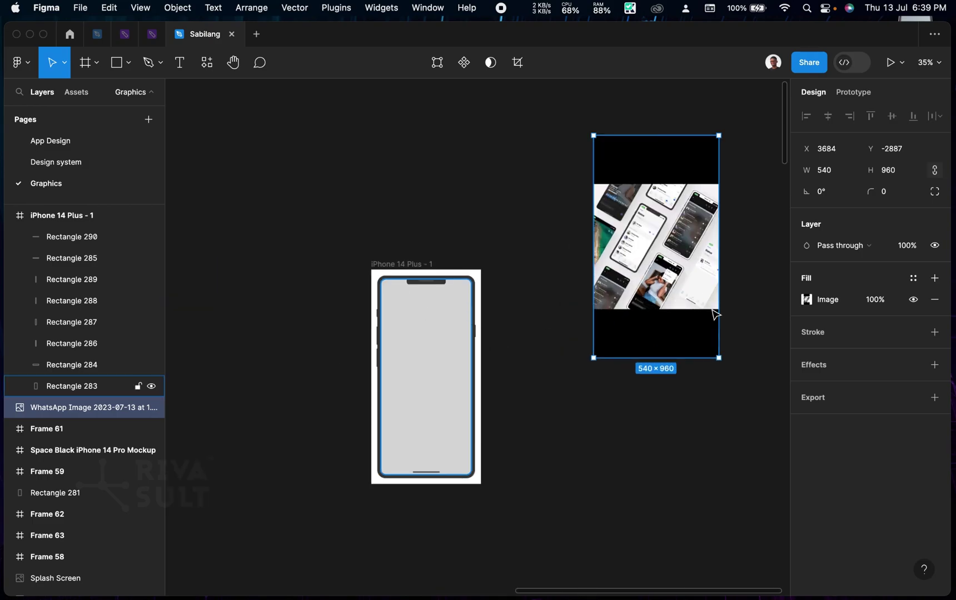
pyautogui.scroll(3, 525, 373)
pyautogui.moveTo(691, 275); pyautogui.dragTo(593, 320)
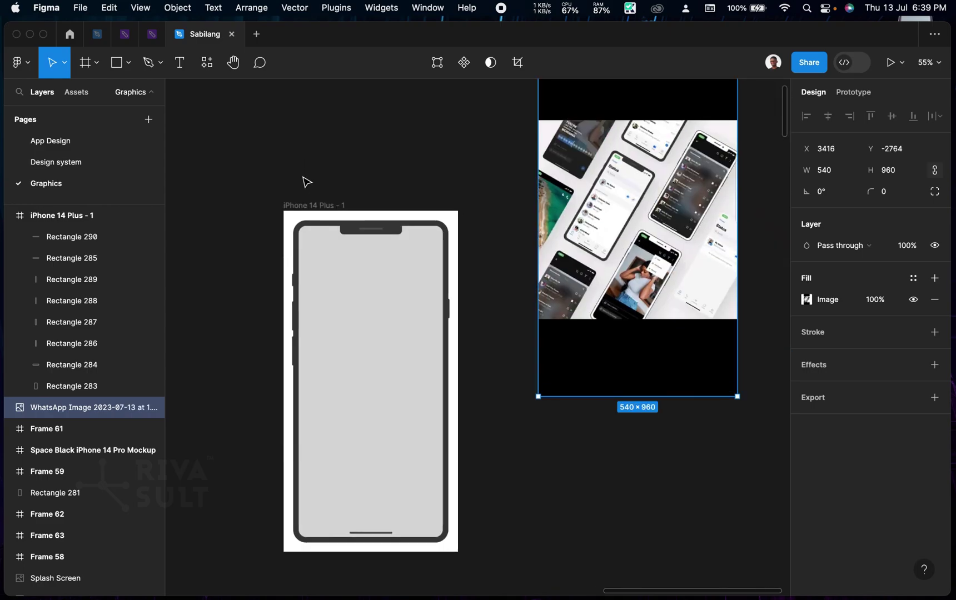
# - Duplicate the iPhone 14 Plus - 1 frame and place the copy directly below the original at X 2725, Y -849
pyautogui.scroll(-3, 328, 194)
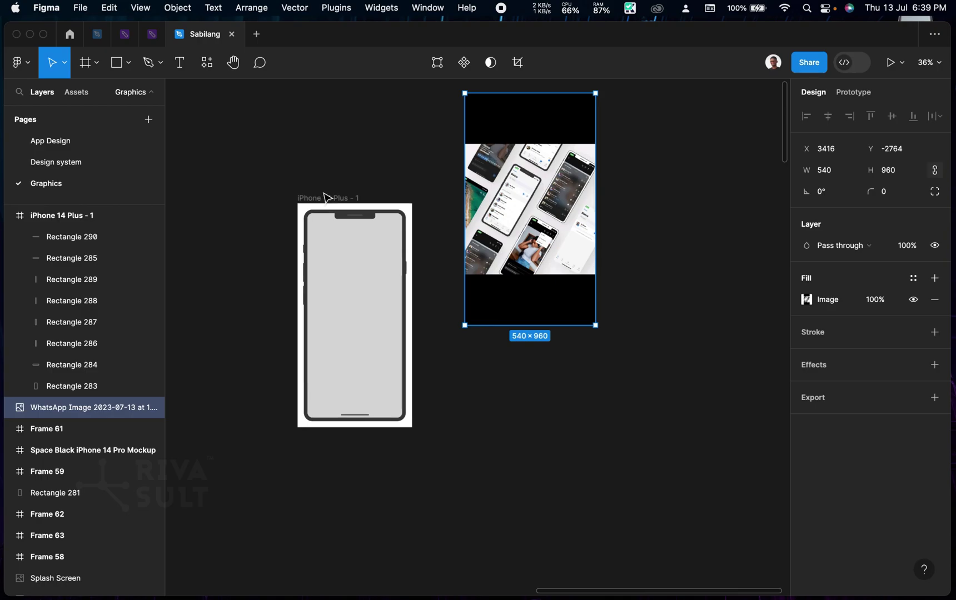
pyautogui.click(330, 198)
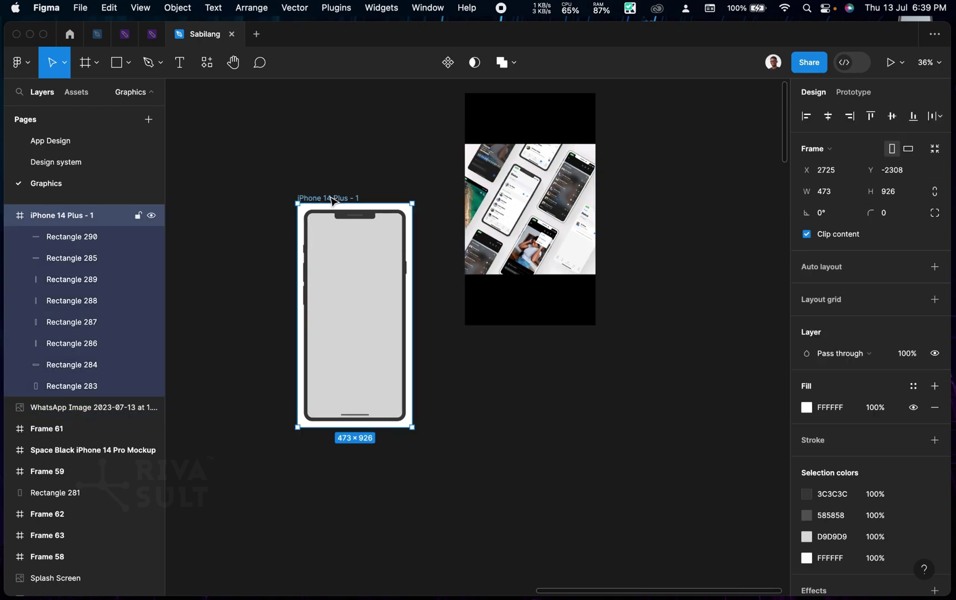
pyautogui.press('super+d')
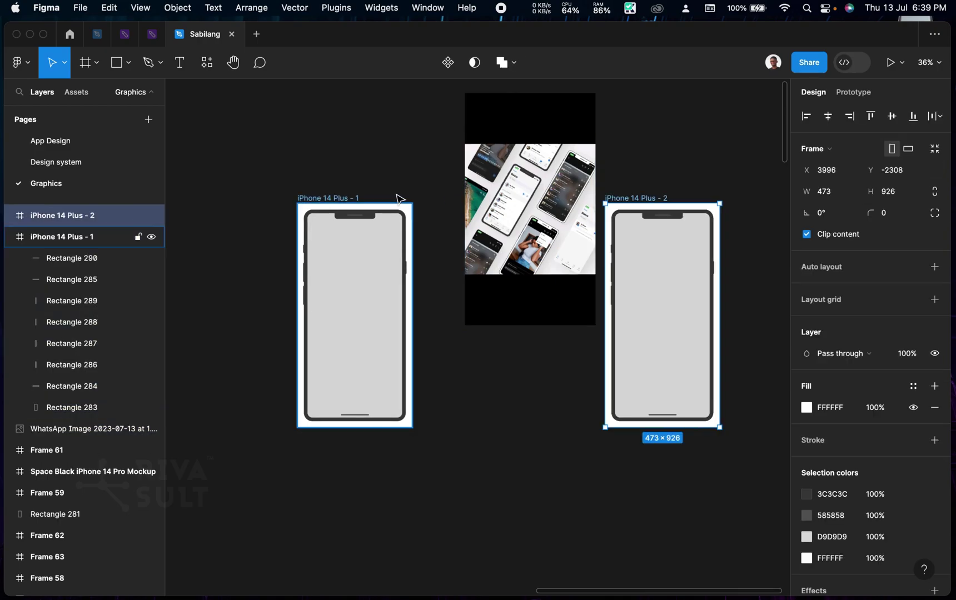
pyautogui.scroll(-3, 571, 201)
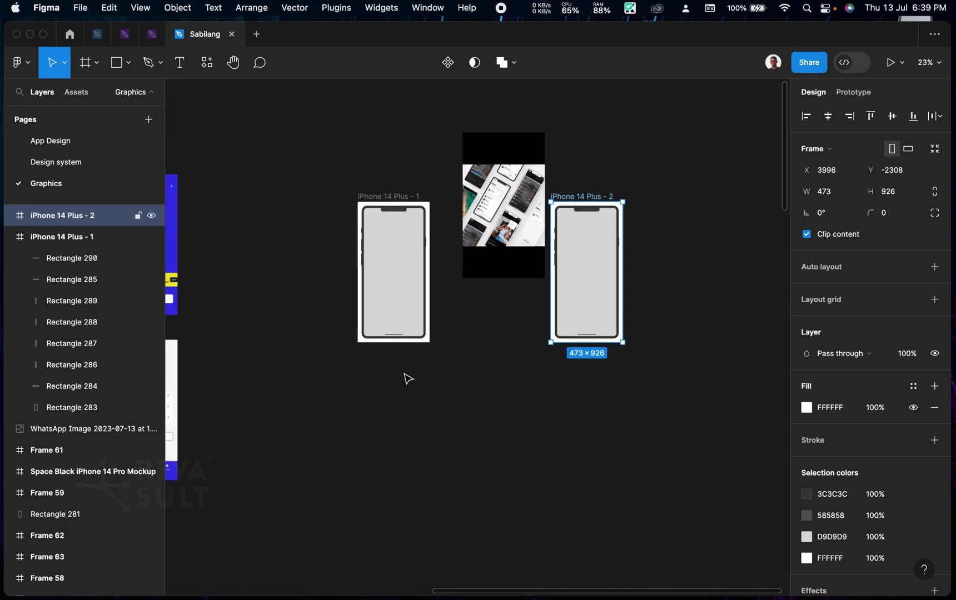
pyautogui.moveTo(594, 198); pyautogui.dragTo(401, 421)
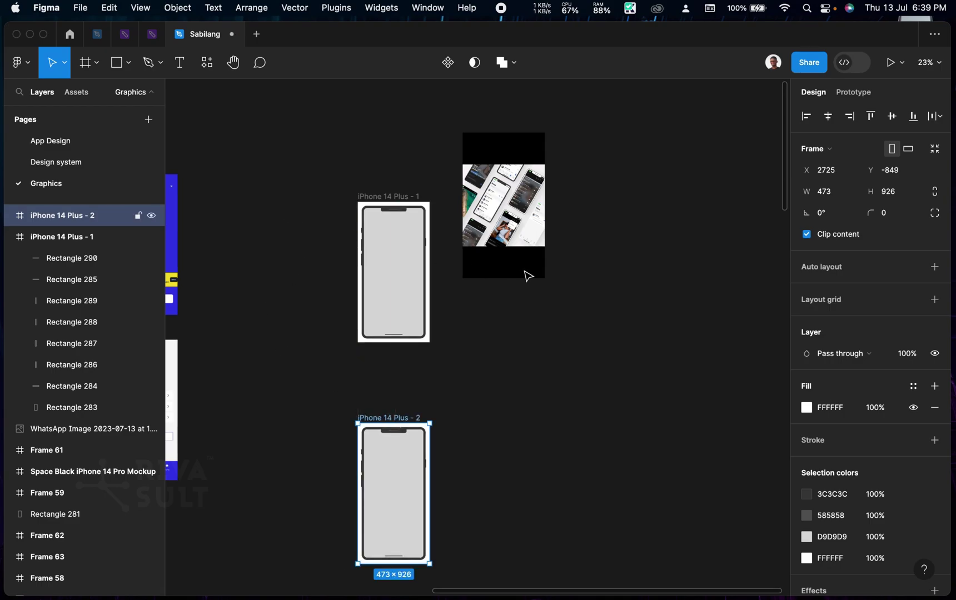
pyautogui.press('Escape')
# - Duplicate the Splash Screen image, scale the copy to 355 × 767, and place it beside the first phone frame at X 2506, Y -2228
pyautogui.hscroll(-5, 529, 271)
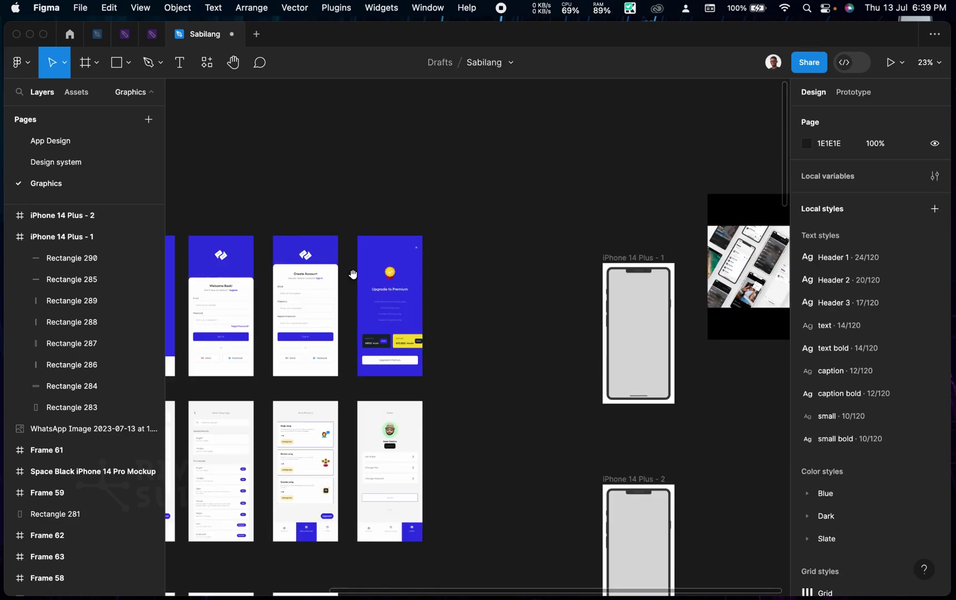
pyautogui.hscroll(-4, 353, 274)
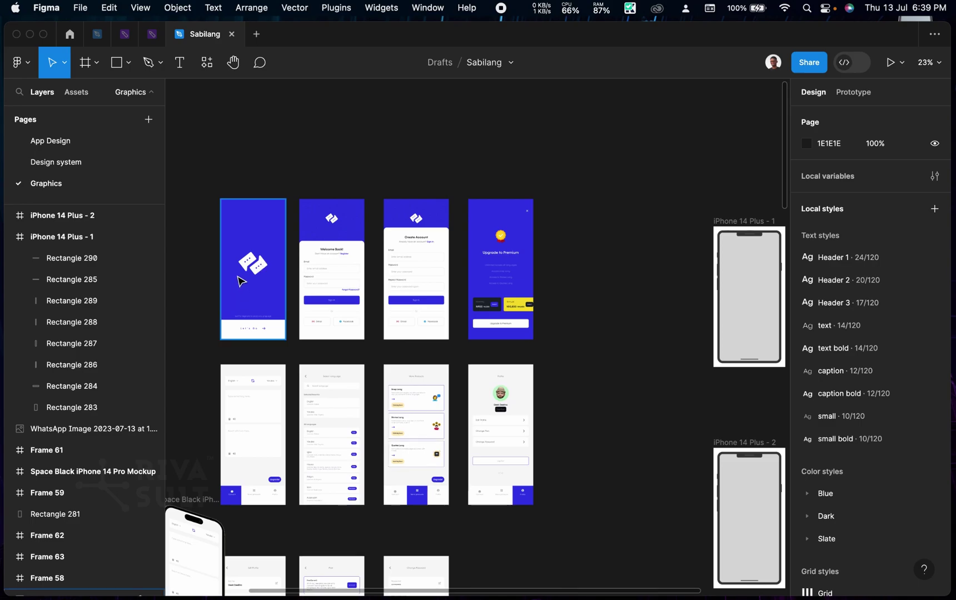
pyautogui.click(241, 280)
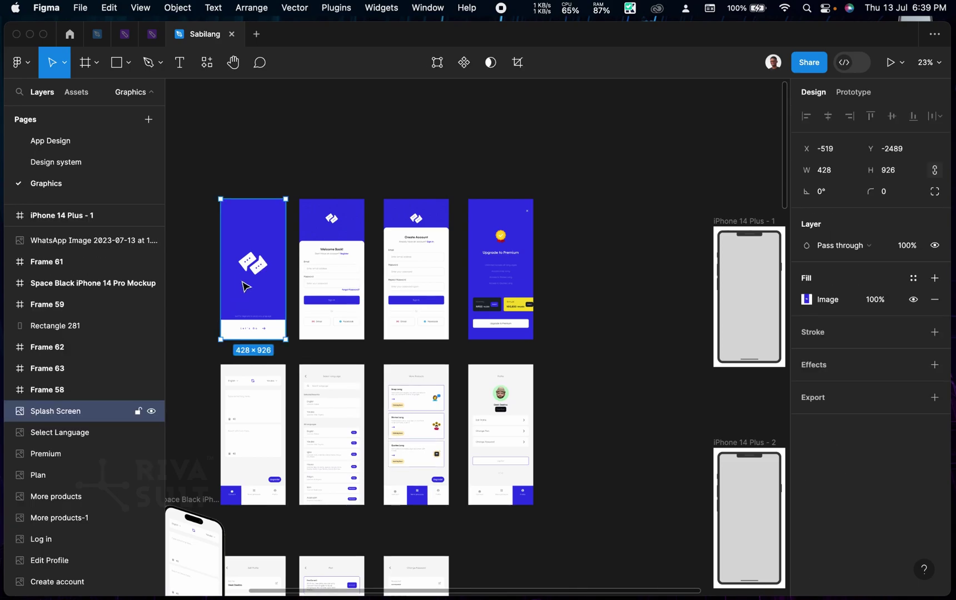
pyautogui.press('super+d')
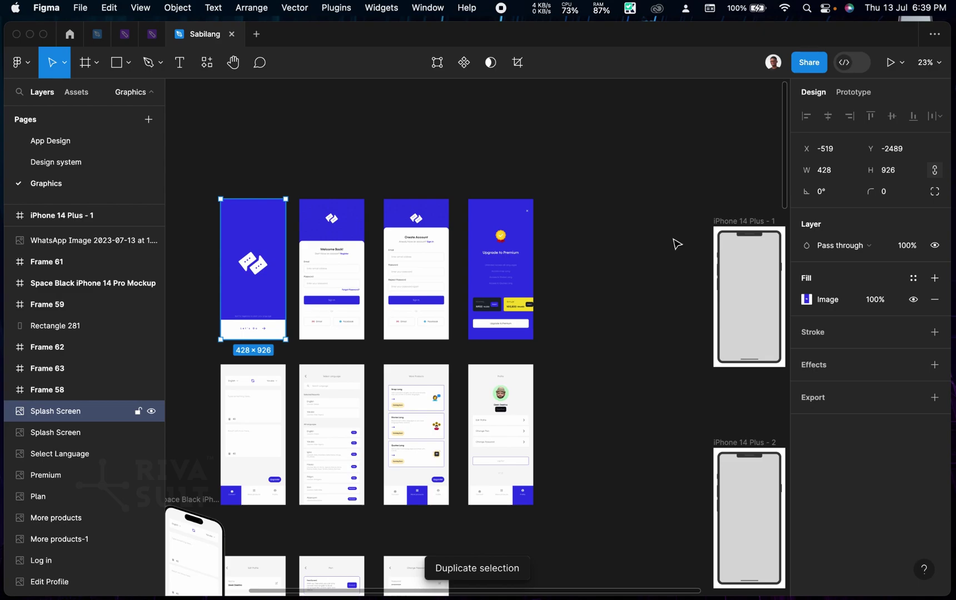
pyautogui.hscroll(5, 424, 367)
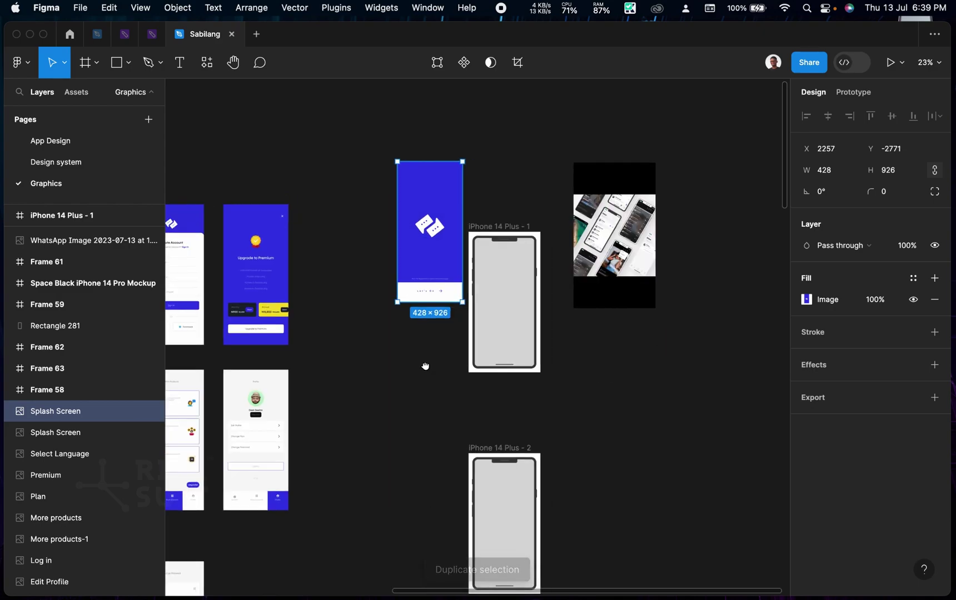
pyautogui.scroll(5, 467, 326)
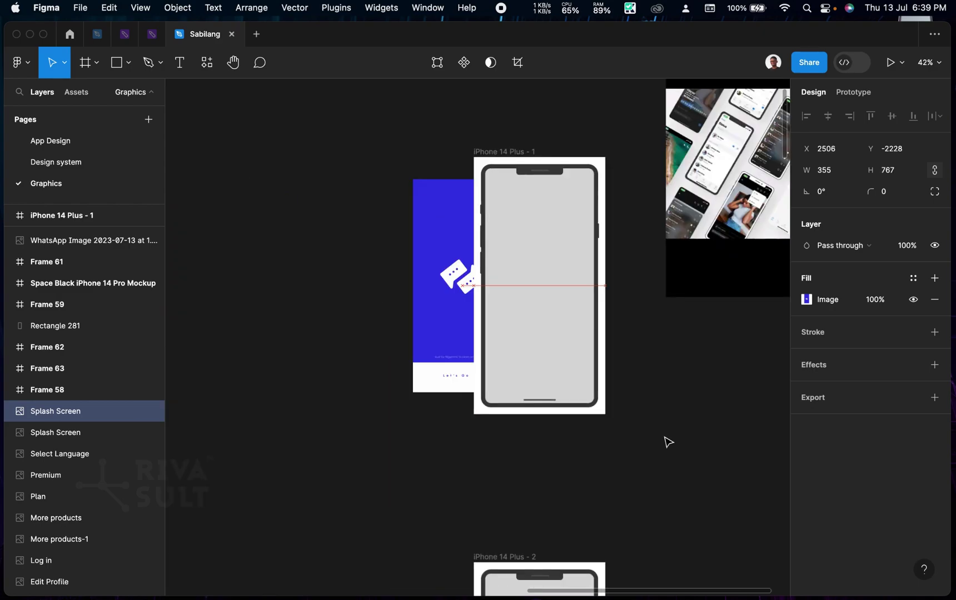
pyautogui.moveTo(668, 441); pyautogui.dragTo(588, 451)
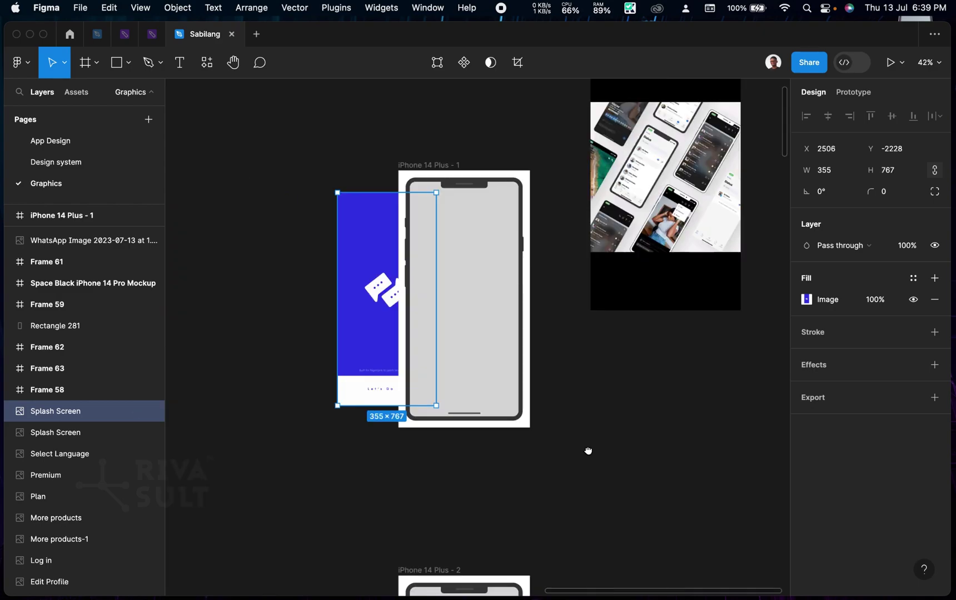
pyautogui.scroll(2, 472, 327)
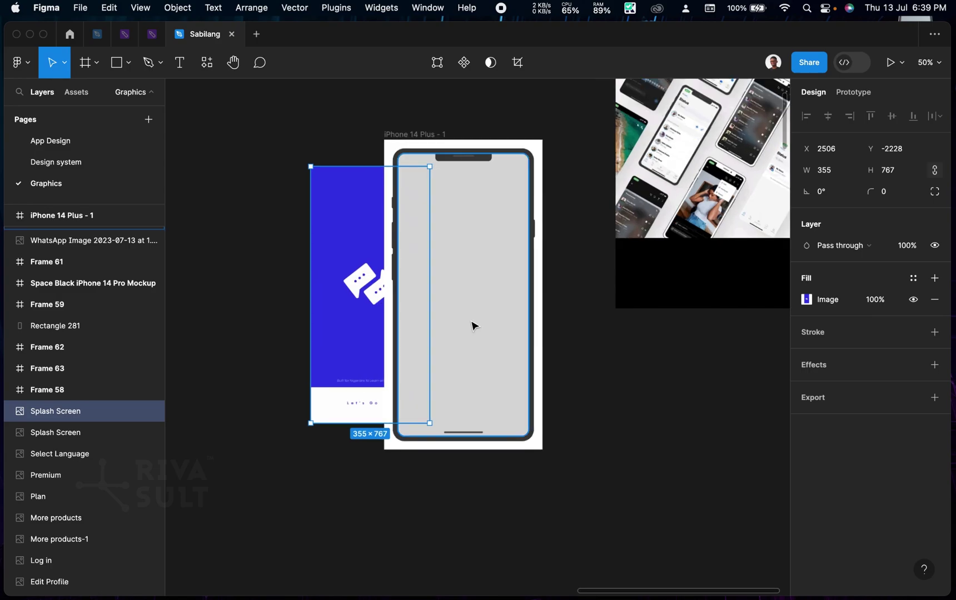
# - Duplicate the phone's 391 × 845 screen rectangle in place within the iPhone 14 Plus - 1 frame
pyautogui.click(472, 327)
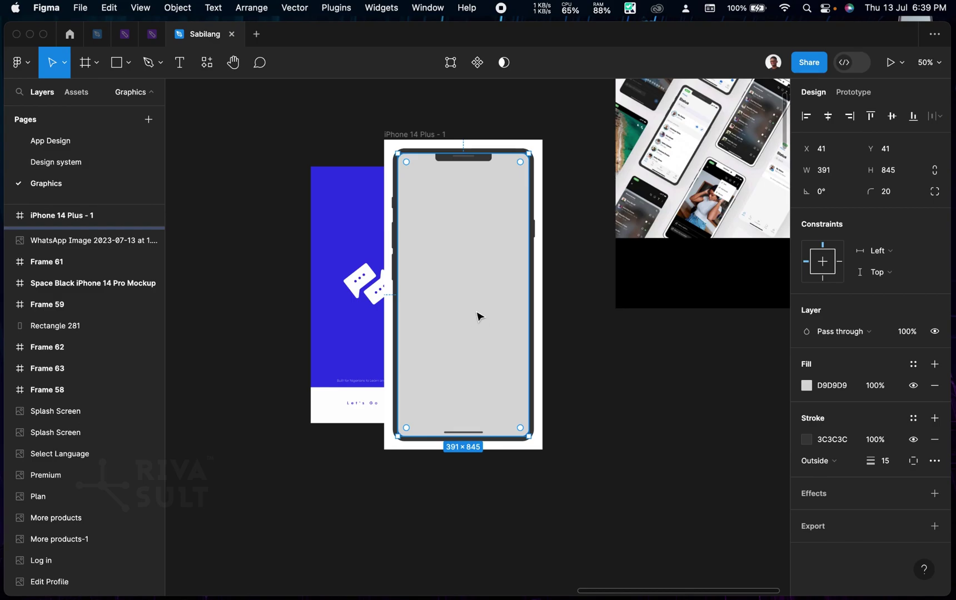
pyautogui.press('super+d')
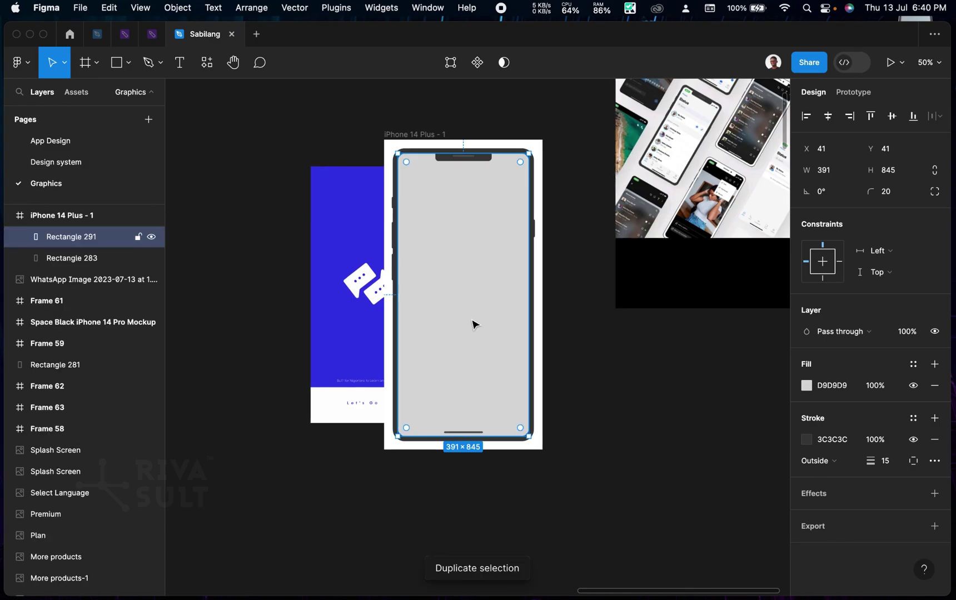
pyautogui.scroll(1, 473, 325)
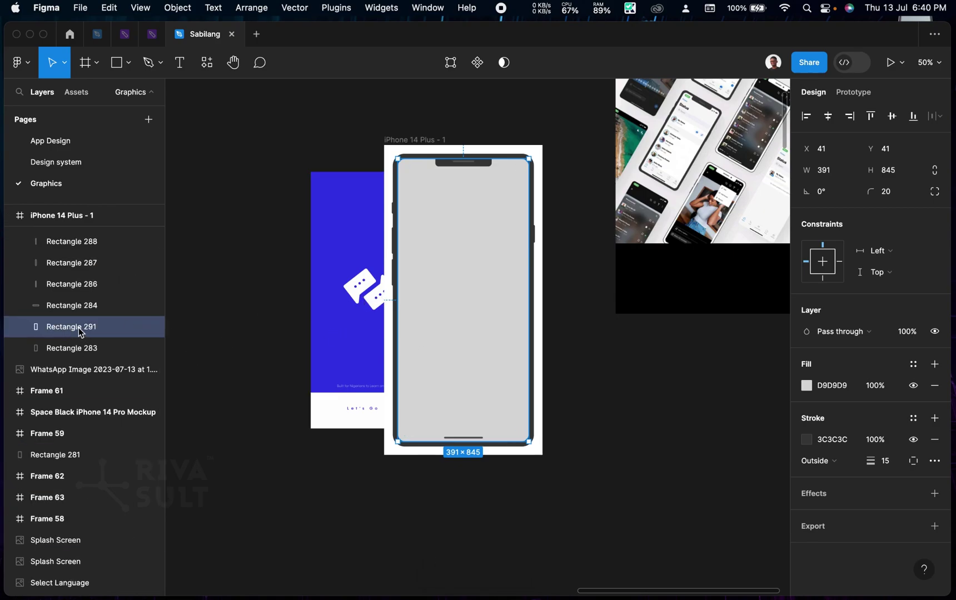
# - Try to mask the Splash Screen copy with the duplicated screen rectangle
pyautogui.keyDown('shift'); pyautogui.click(363, 306); pyautogui.keyUp('shift')
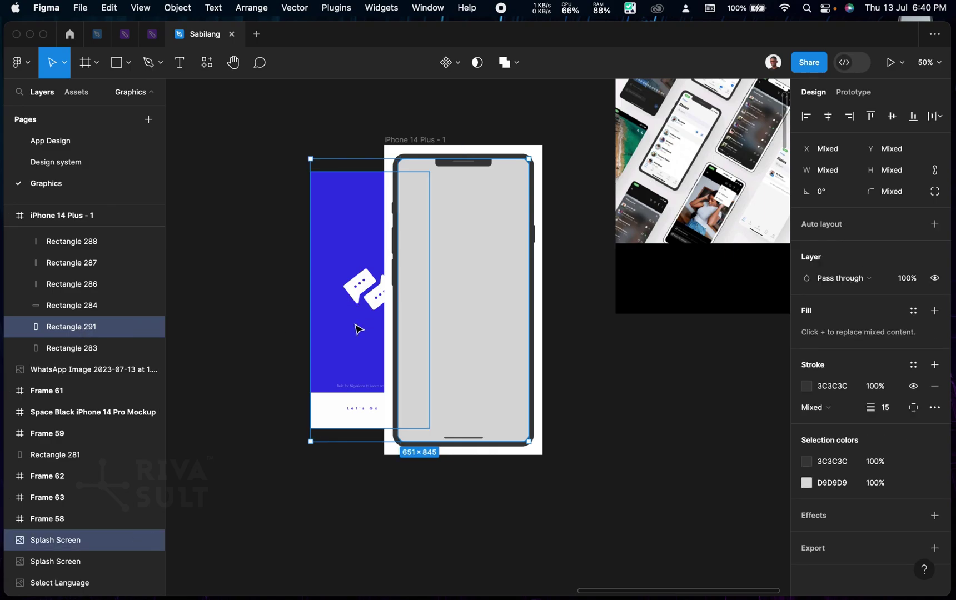
pyautogui.rightClick(357, 329)
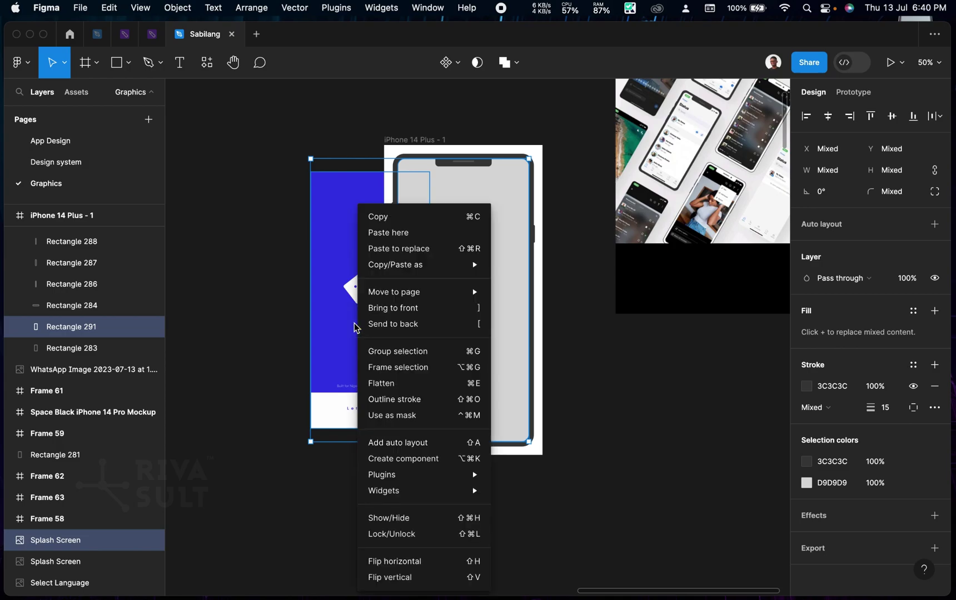
pyautogui.click(393, 416)
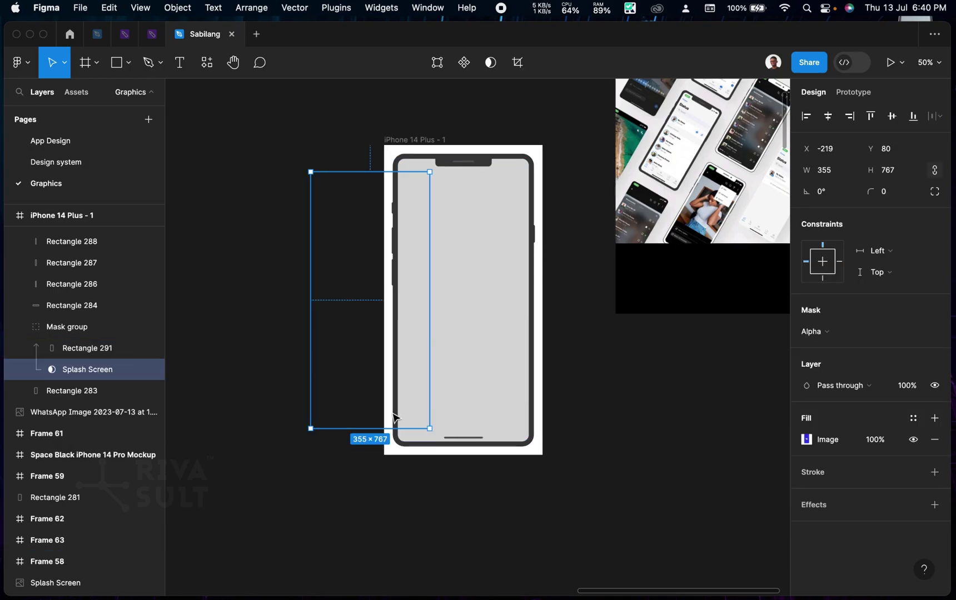
pyautogui.press('super+z')
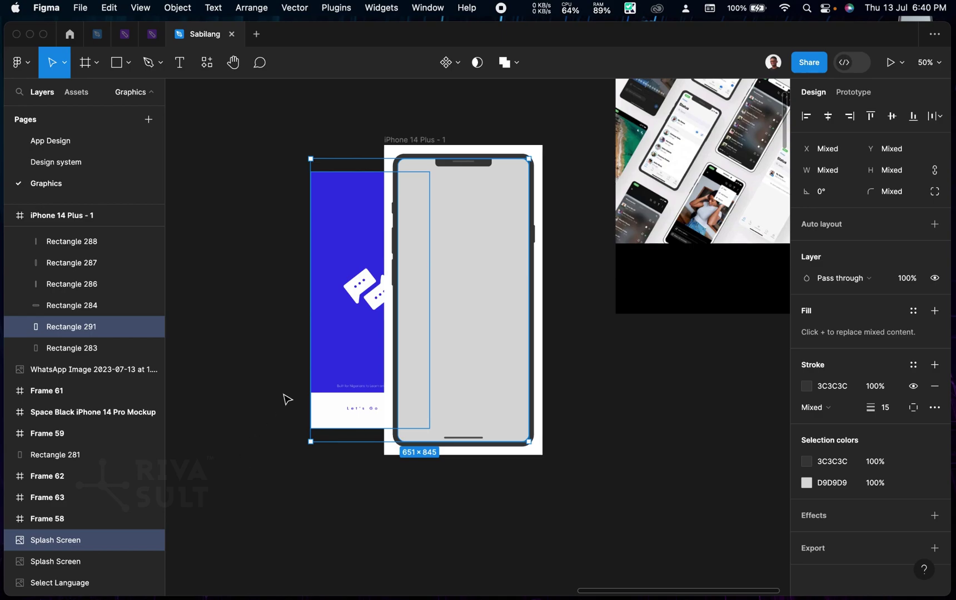
# - Move the Splash Screen copy onto the phone in the iPhone 14 Plus - 1 frame and try to mask it with Rectangle 291
pyautogui.click(344, 332)
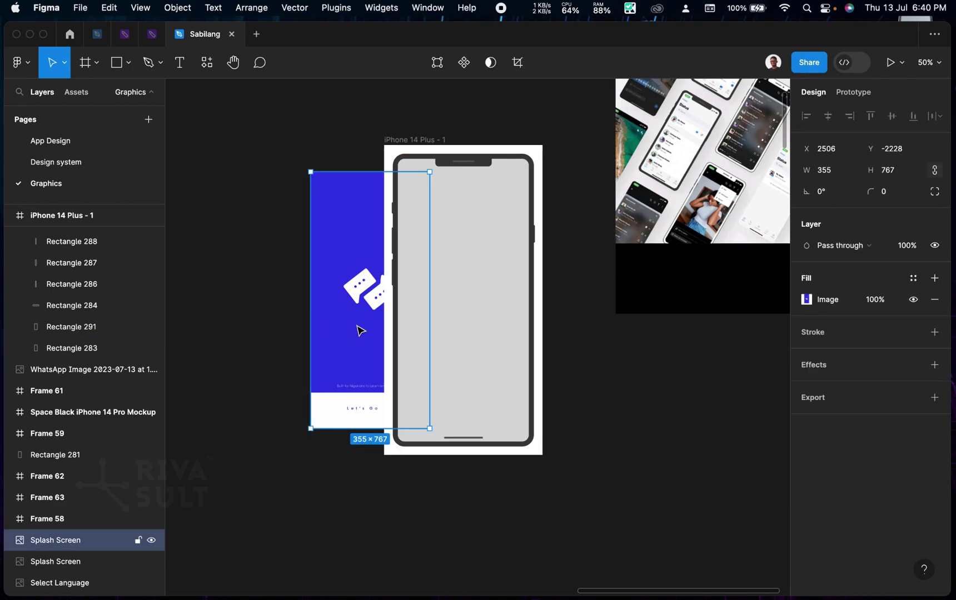
pyautogui.moveTo(360, 330); pyautogui.dragTo(440, 335)
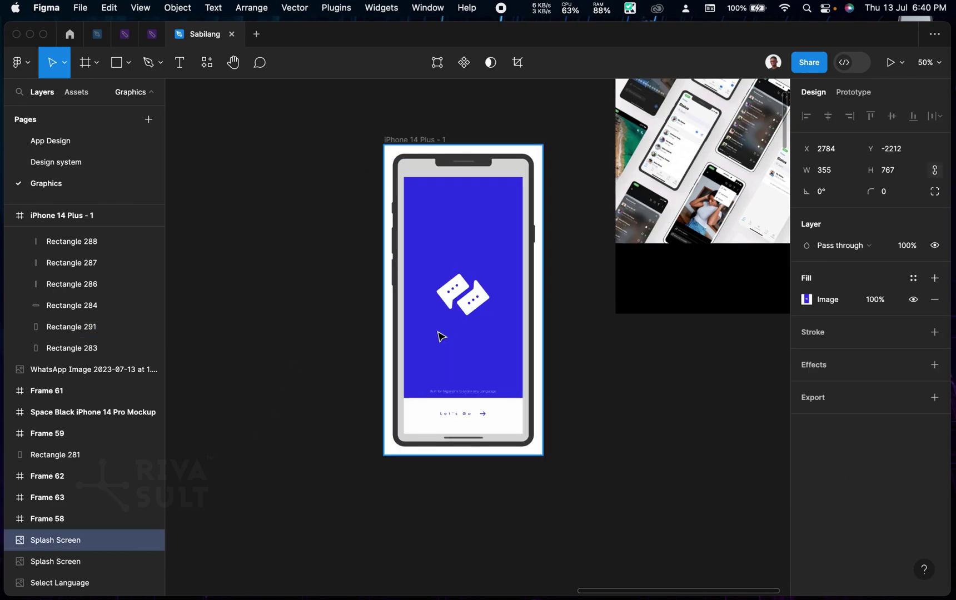
pyautogui.keyDown('shift'); pyautogui.click(524, 217); pyautogui.keyUp('shift')
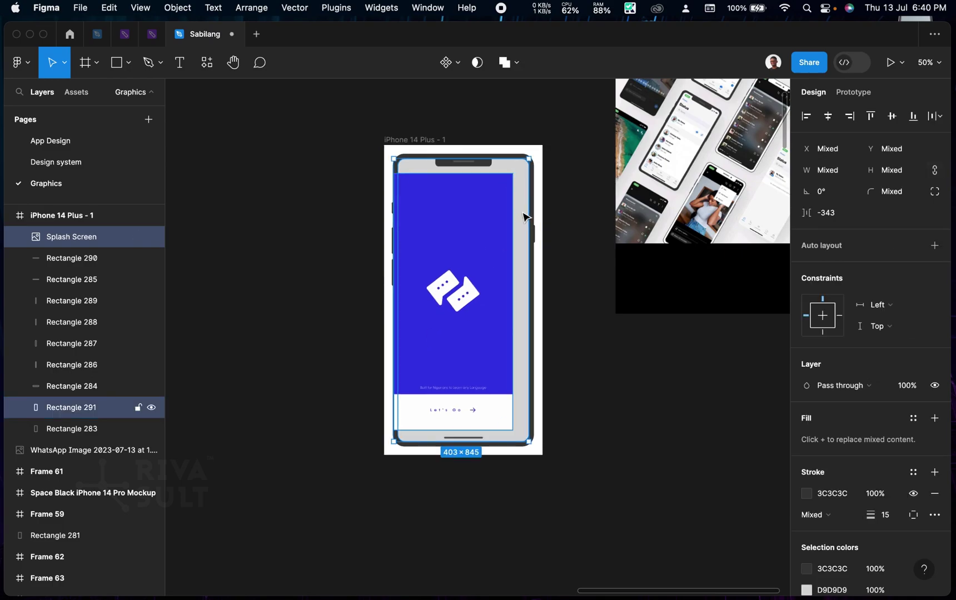
pyautogui.rightClick(471, 286)
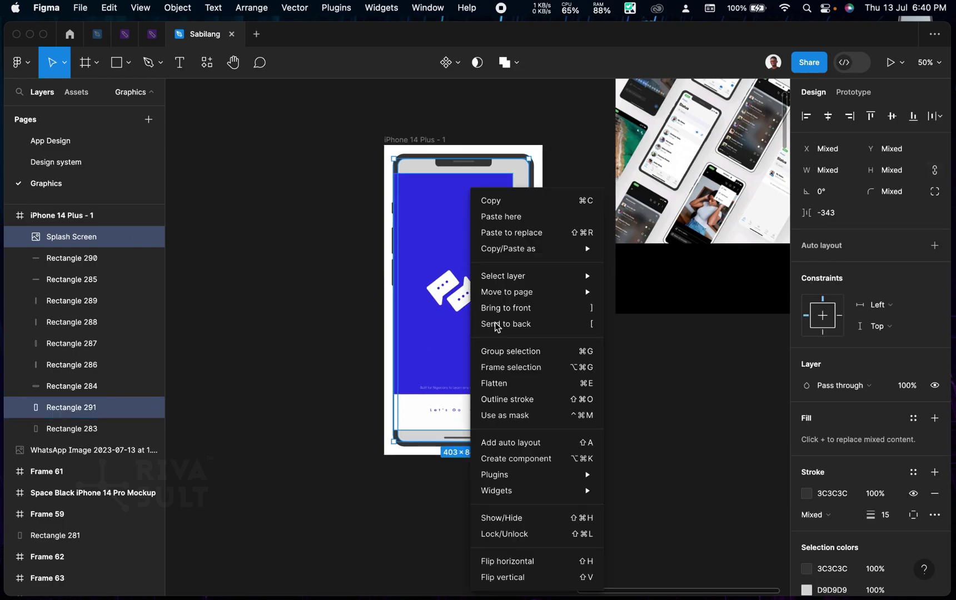
pyautogui.click(512, 417)
# - Place the Splash Screen layer directly above Rectangle 291, mask it with that rectangle, and remove the mask rectangle's stroke
pyautogui.moveTo(72, 251); pyautogui.dragTo(92, 405)
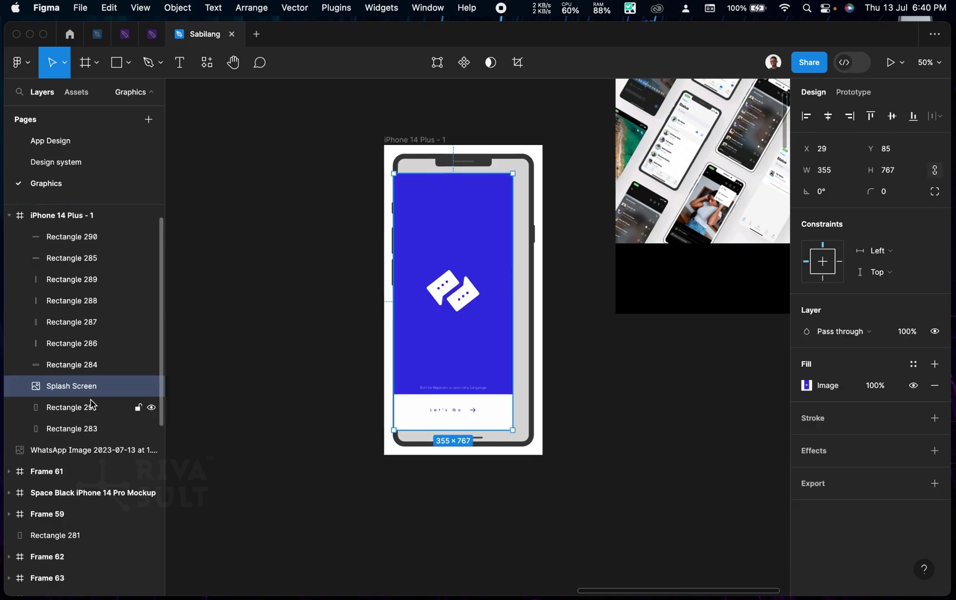
pyautogui.keyDown('shift'); pyautogui.click(92, 408); pyautogui.keyUp('shift')
pyautogui.rightClick(93, 408)
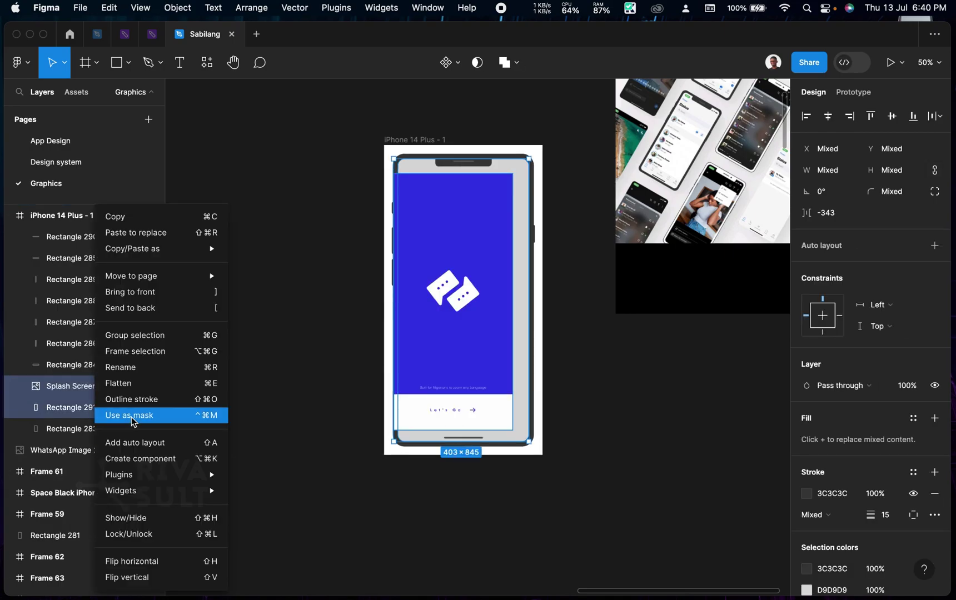
pyautogui.press('Return')
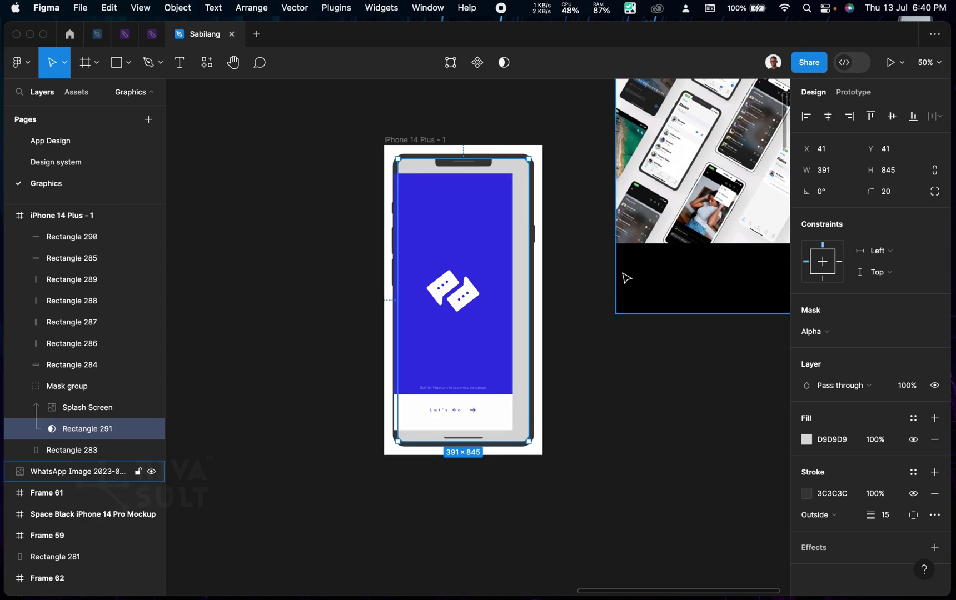
pyautogui.scroll(2, 625, 275)
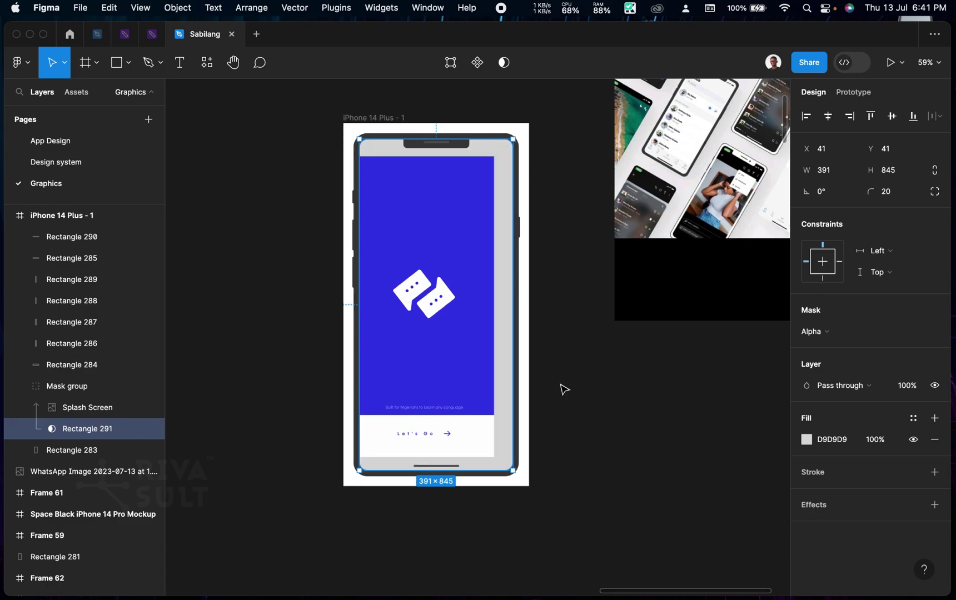
pyautogui.click(611, 381)
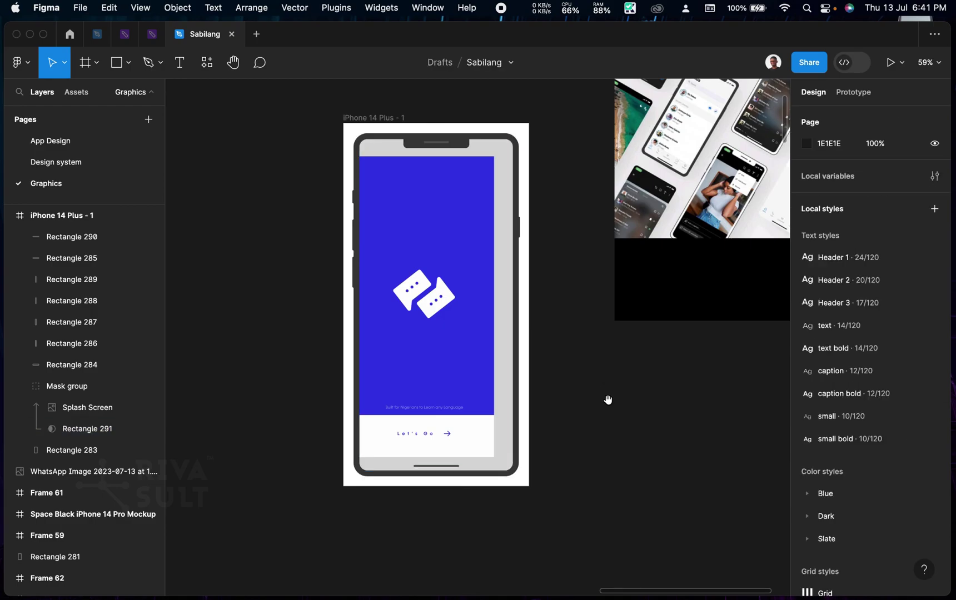
# - Reposition the Splash Screen image inside the mask group at X 30, Y 36 and scale it to 403 × 871 to fill the display
pyautogui.hscroll(5, 609, 400)
pyautogui.scroll(3, 608, 400)
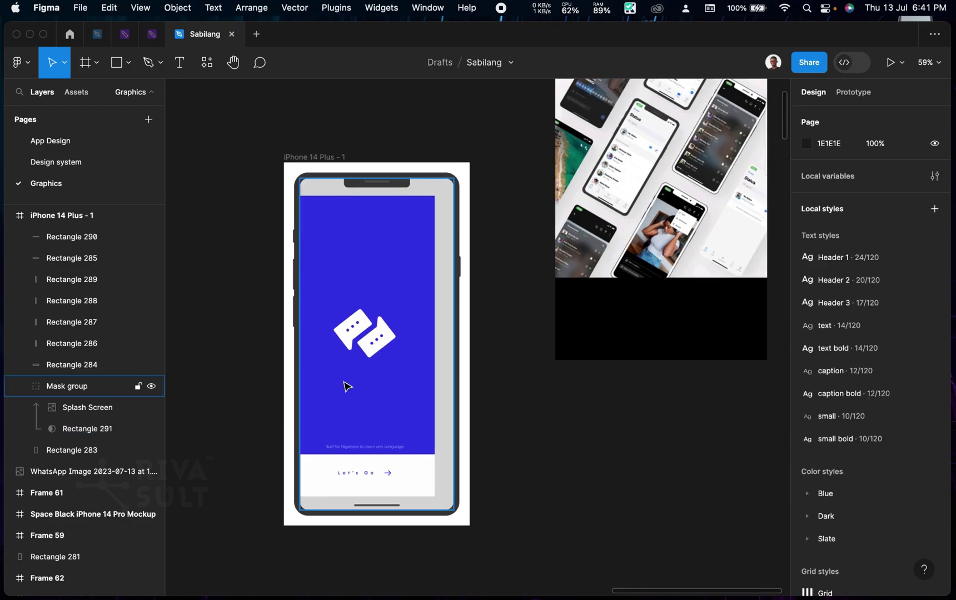
pyautogui.keyDown('super'); pyautogui.click(344, 381); pyautogui.keyUp('super')
pyautogui.moveTo(343, 381); pyautogui.dragTo(345, 364)
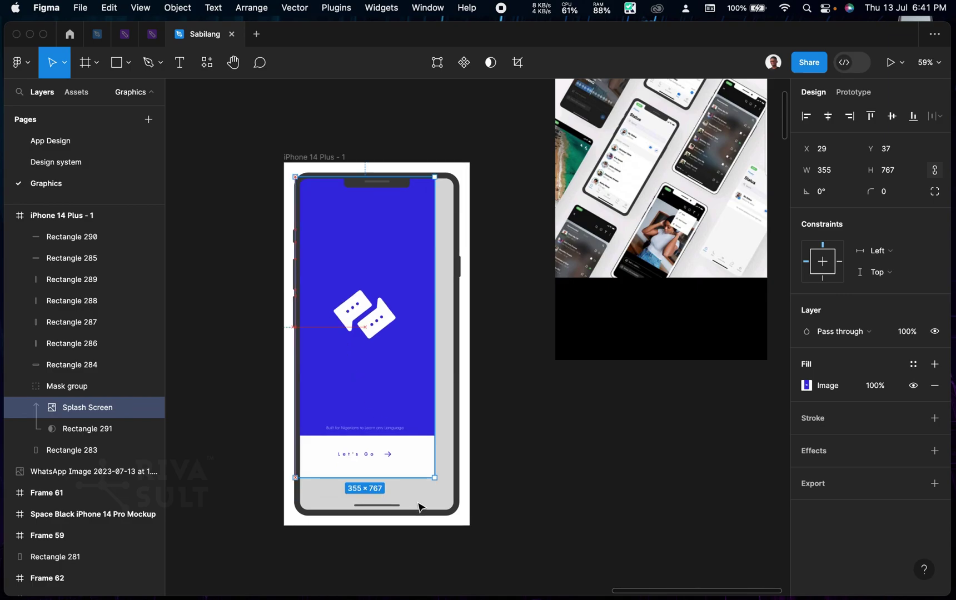
pyautogui.moveTo(445, 498); pyautogui.dragTo(454, 507)
pyautogui.scroll(-3, 471, 406)
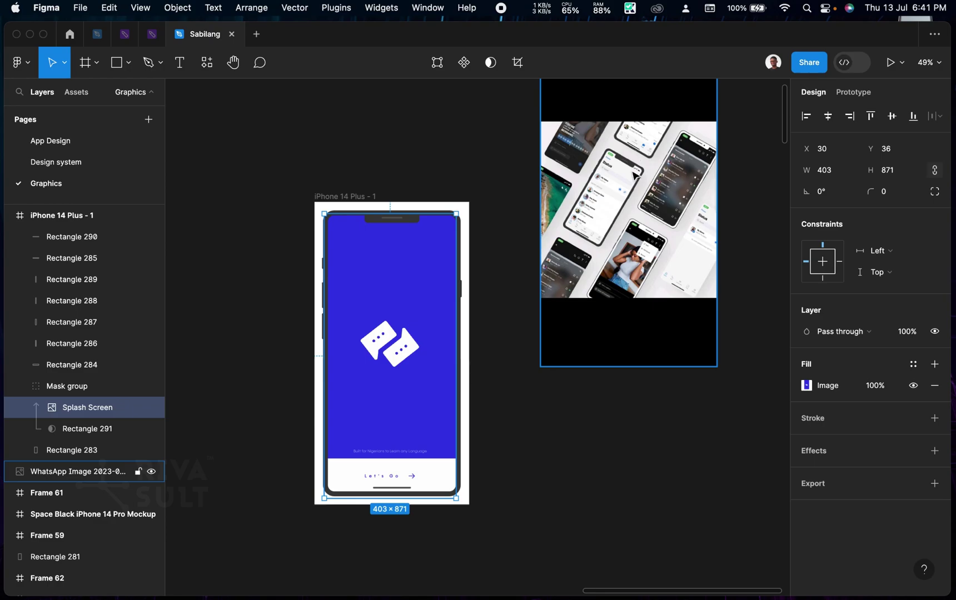
pyautogui.scroll(3, 481, 200)
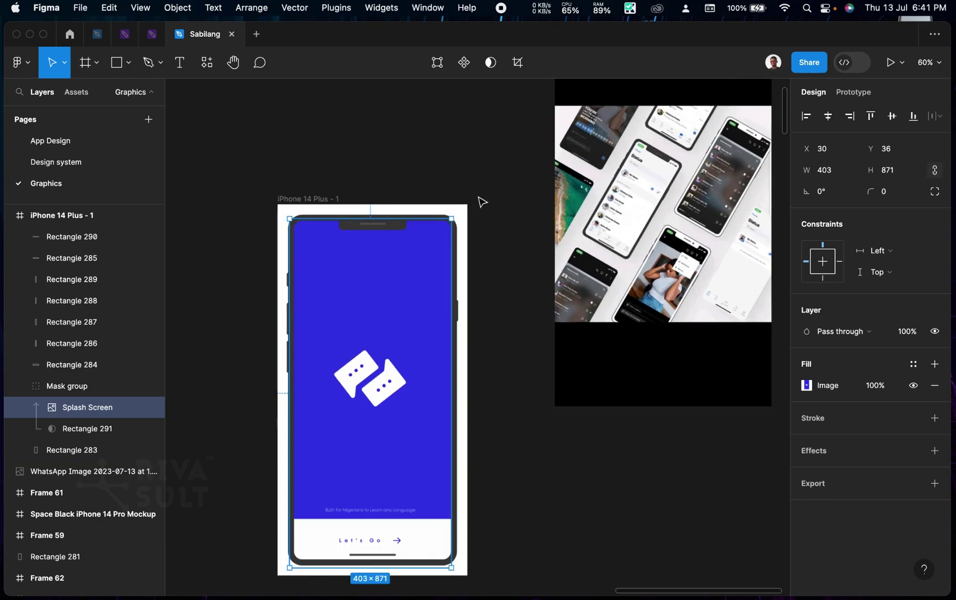
pyautogui.click(391, 158)
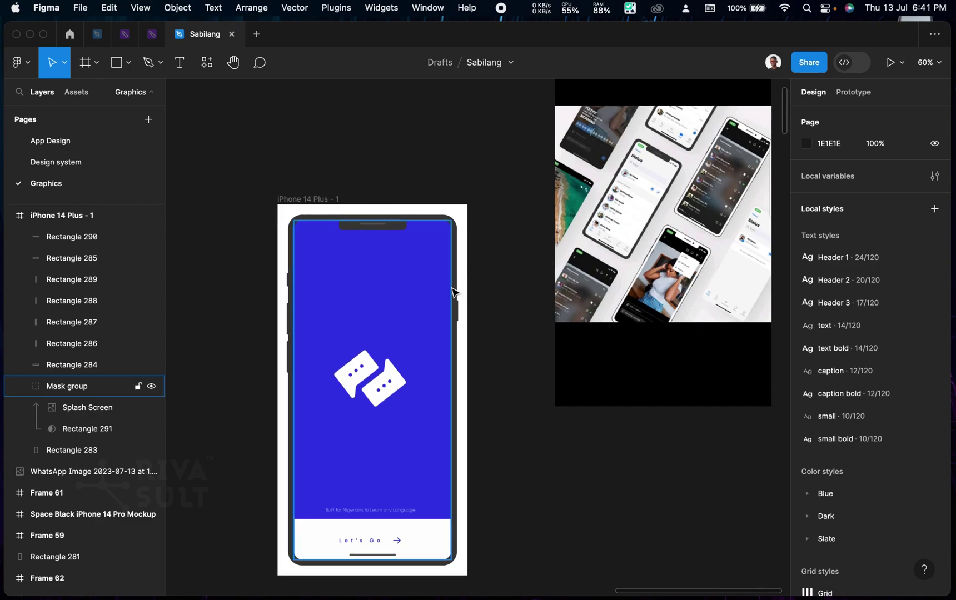
# - In the iPhone 14 Plus - 3 copy, set the phone body Rectangle 283's stroke weight to 2 and its fill to FFFFFF
pyautogui.click(326, 198)
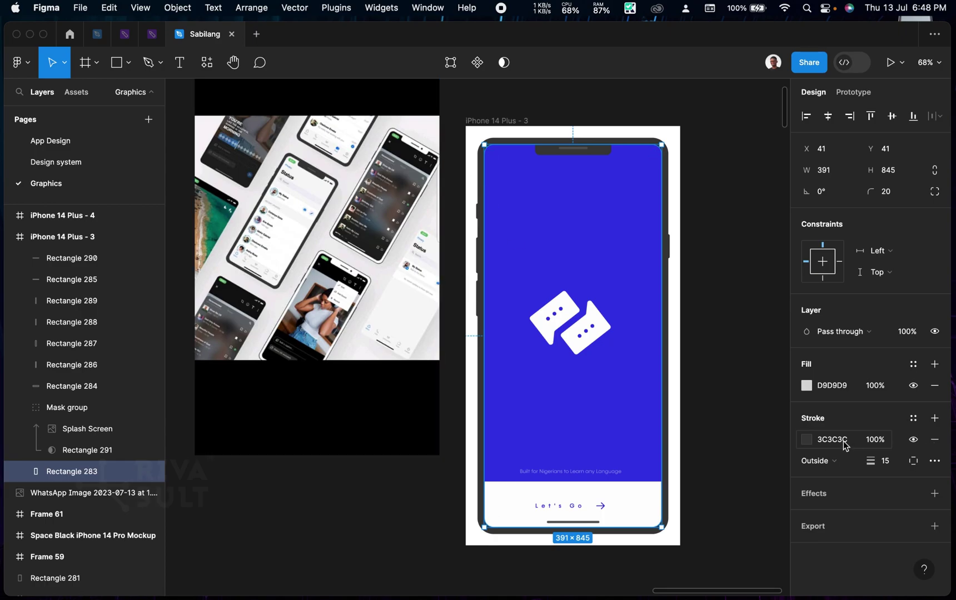
pyautogui.click(889, 464)
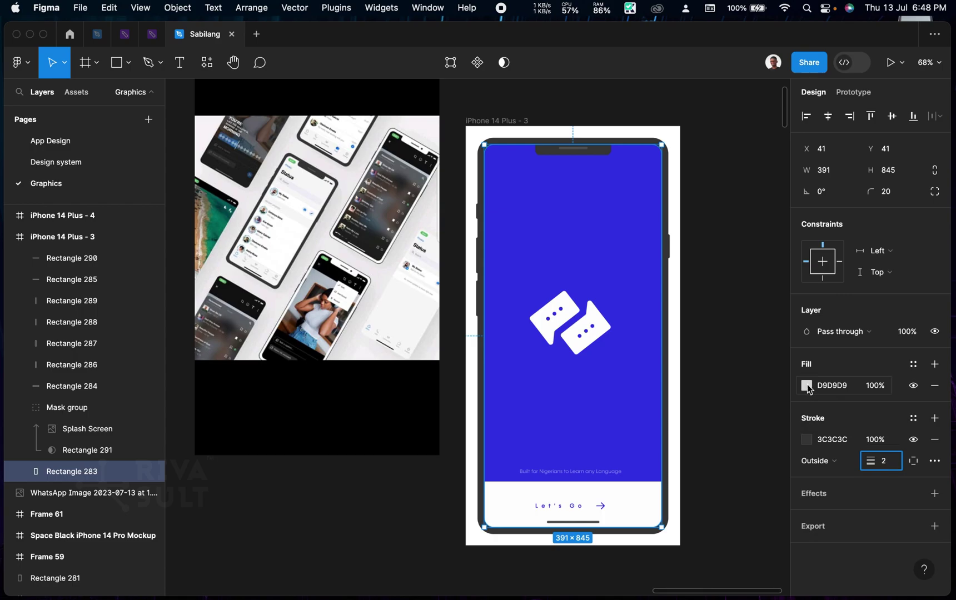
pyautogui.click(834, 386)
pyautogui.write('ff')
pyautogui.press('Return')
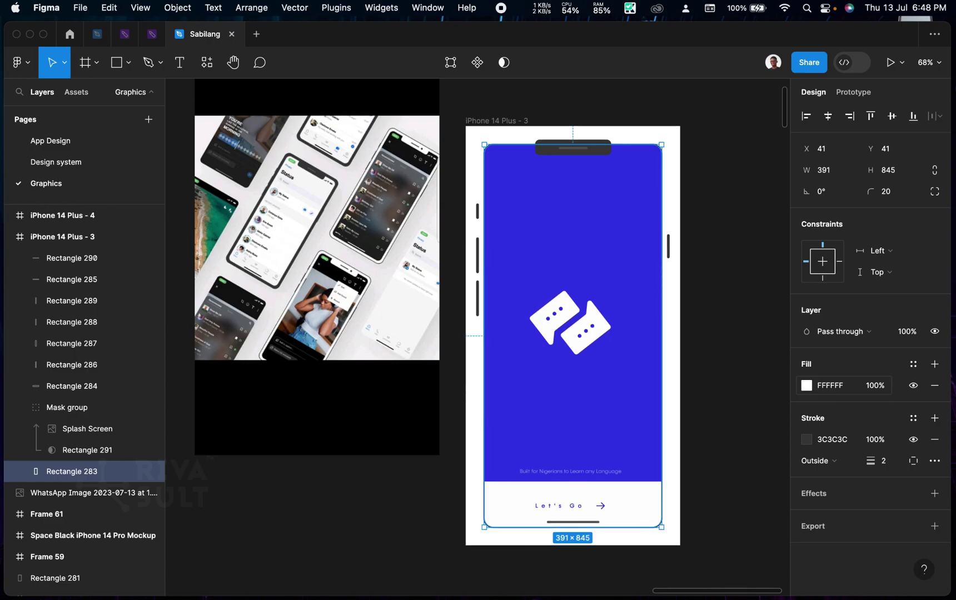
# - Enlarge the phone body Rectangle 283 on all four sides to 415 × 866 at X 29, Y 30, leaving a white border around the screen
pyautogui.scroll(5, 640, 137)
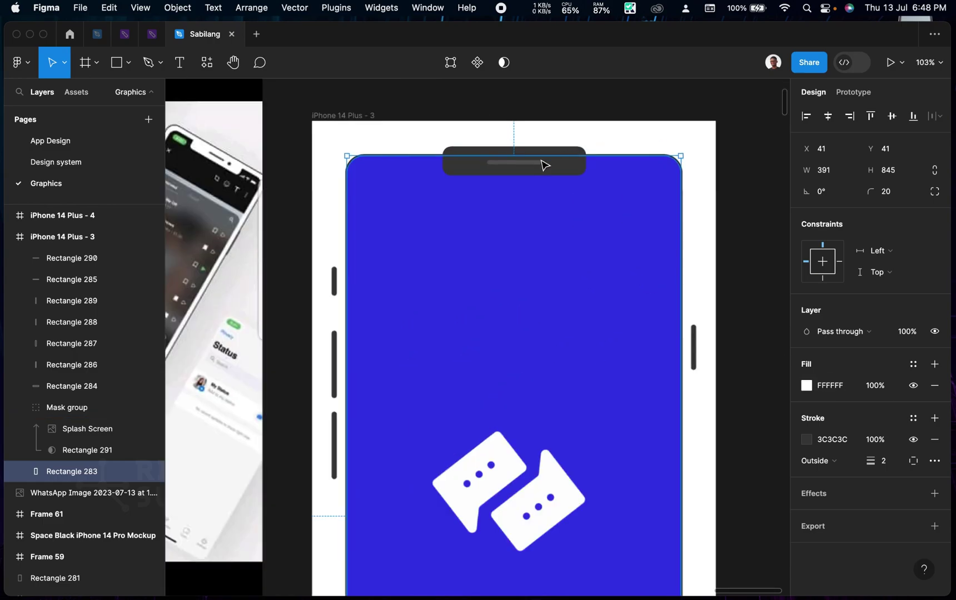
pyautogui.moveTo(487, 155); pyautogui.dragTo(490, 147)
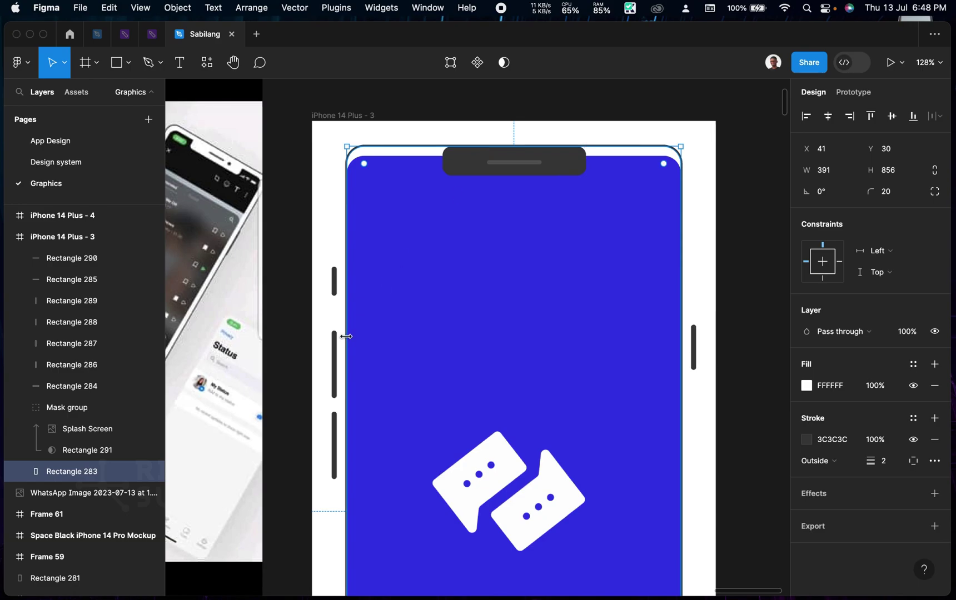
pyautogui.moveTo(338, 336); pyautogui.dragTo(334, 338)
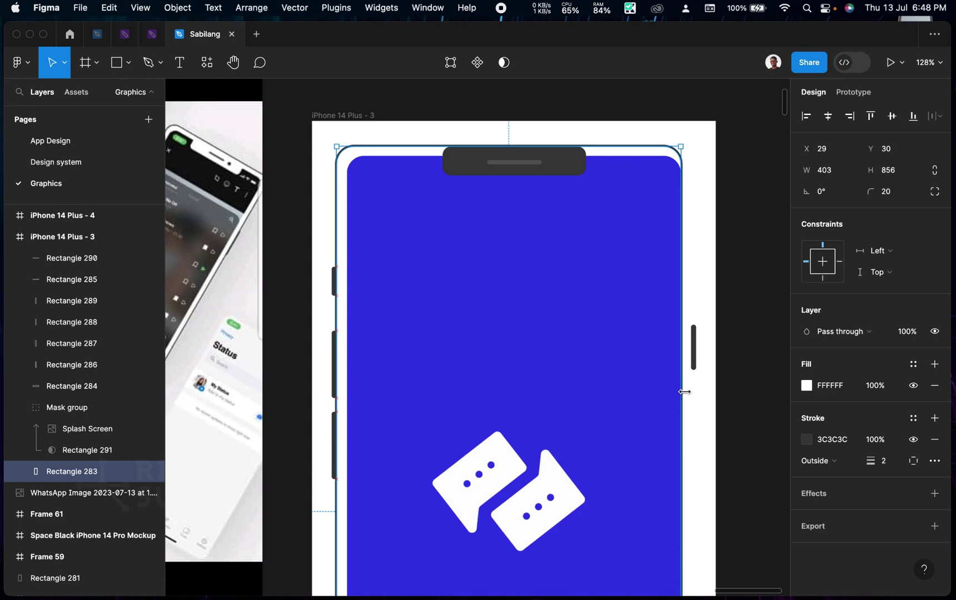
pyautogui.moveTo(682, 393); pyautogui.dragTo(691, 393)
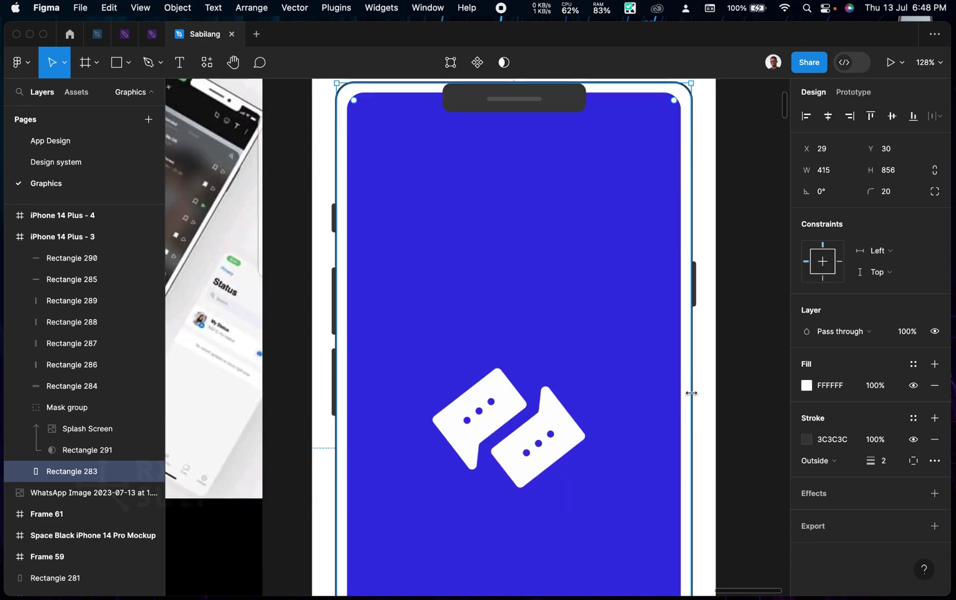
pyautogui.scroll(-6, 689, 393)
pyautogui.moveTo(549, 495); pyautogui.dragTo(550, 502)
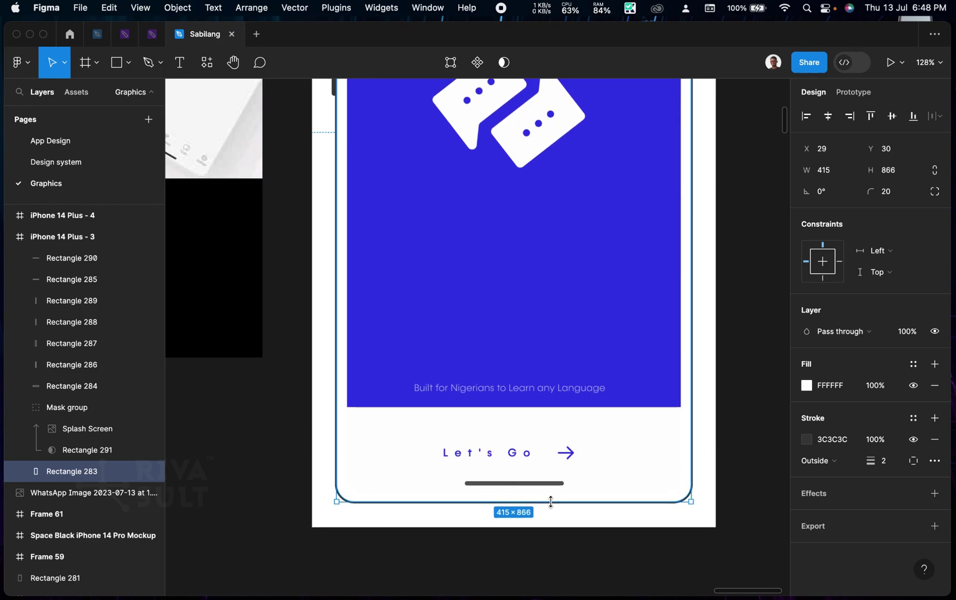
# - Set the phone body outline's stroke weight to 3
pyautogui.scroll(4, 606, 493)
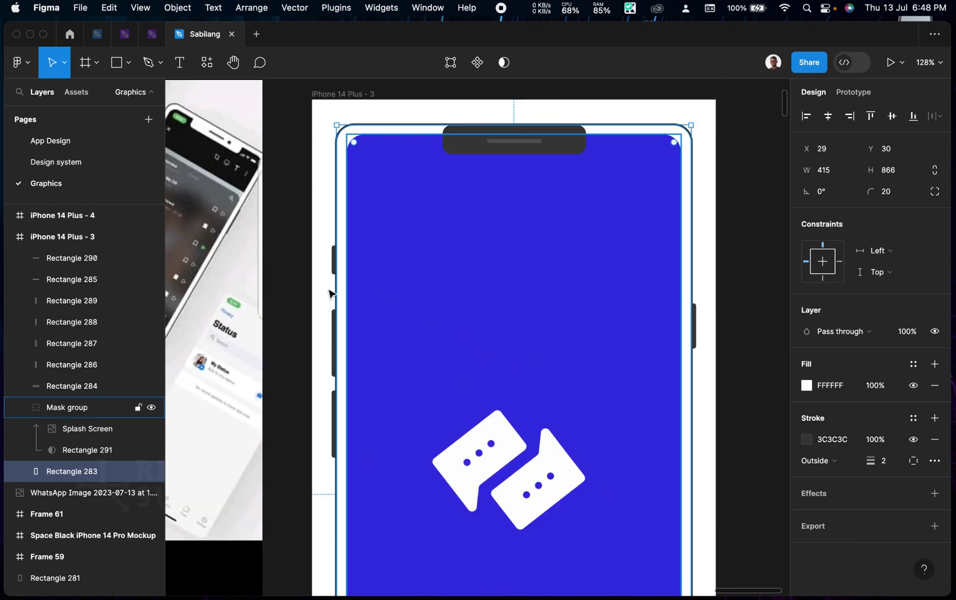
pyautogui.scroll(3, 331, 300)
pyautogui.scroll(5, 331, 305)
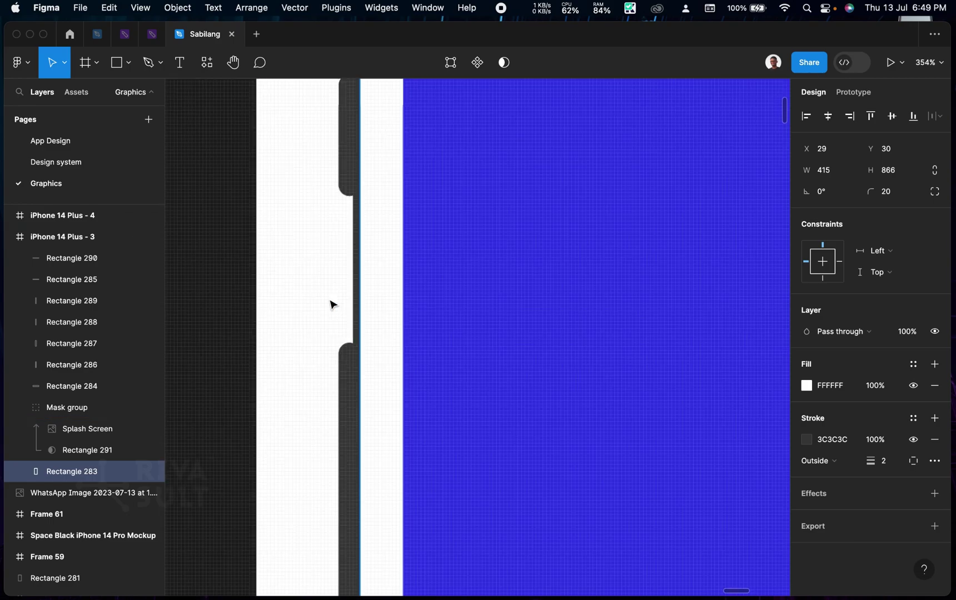
pyautogui.moveTo(355, 306); pyautogui.dragTo(359, 307)
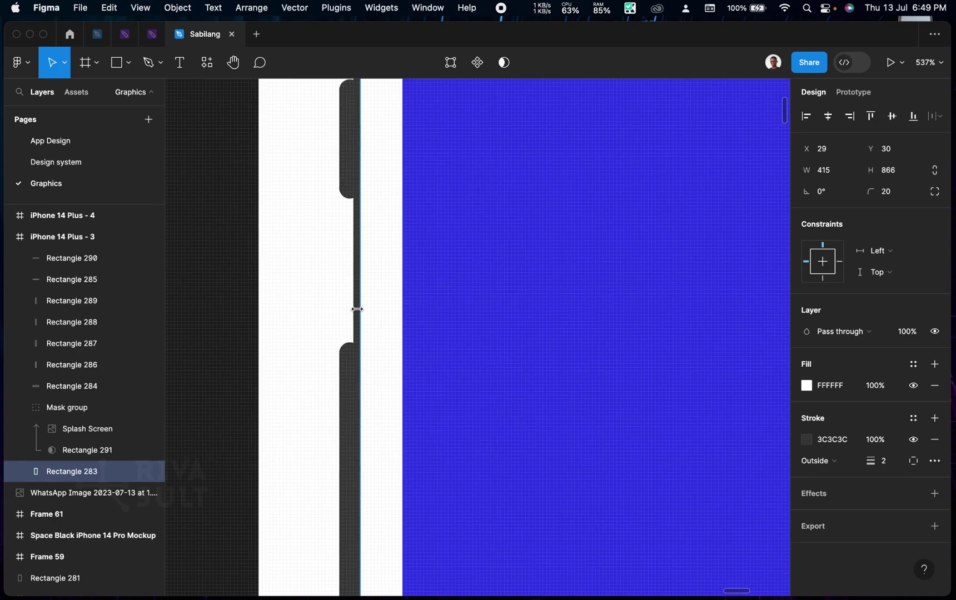
pyautogui.scroll(-10, 355, 309)
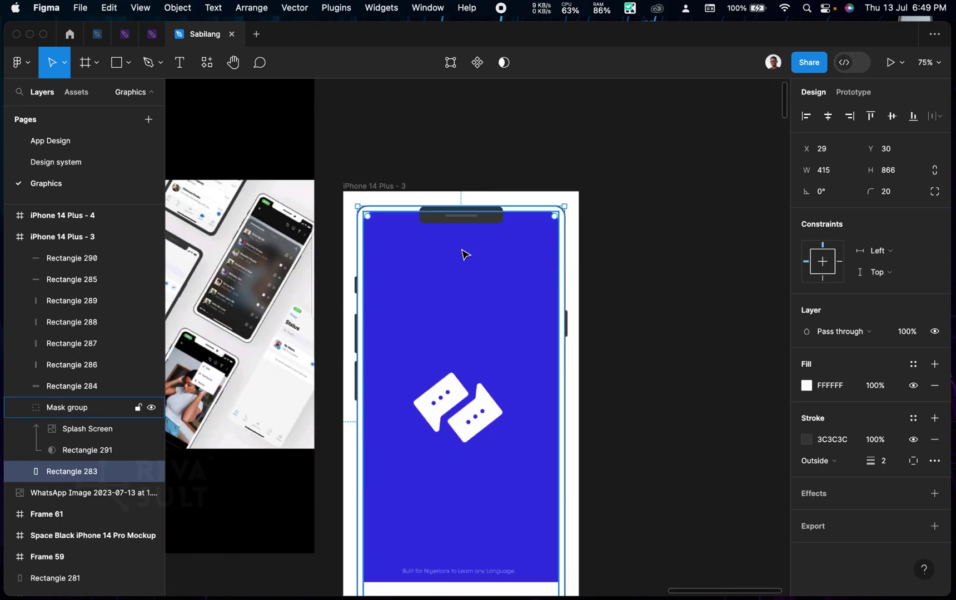
pyautogui.scroll(-3, 449, 272)
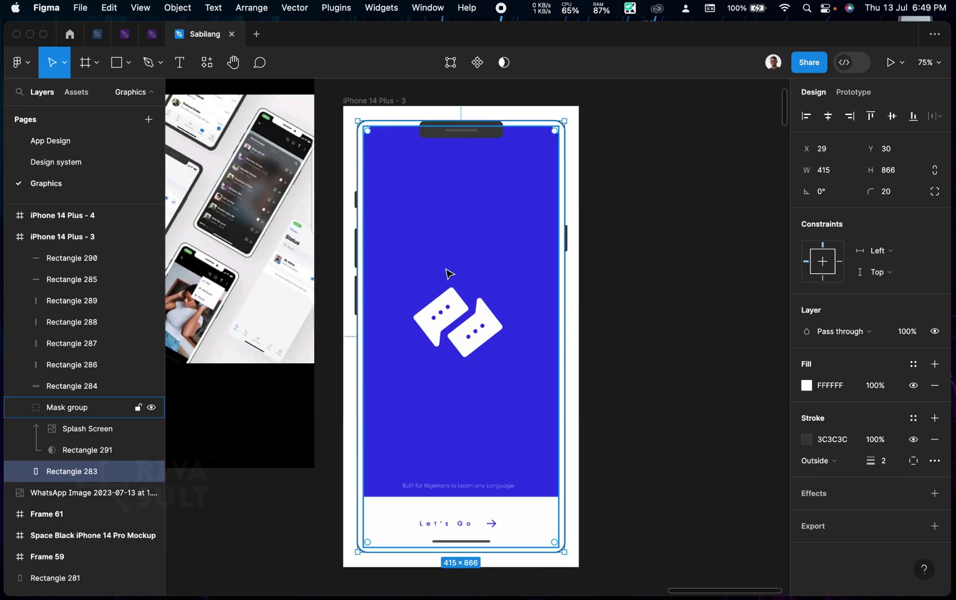
pyautogui.click(883, 460)
pyautogui.write('3')
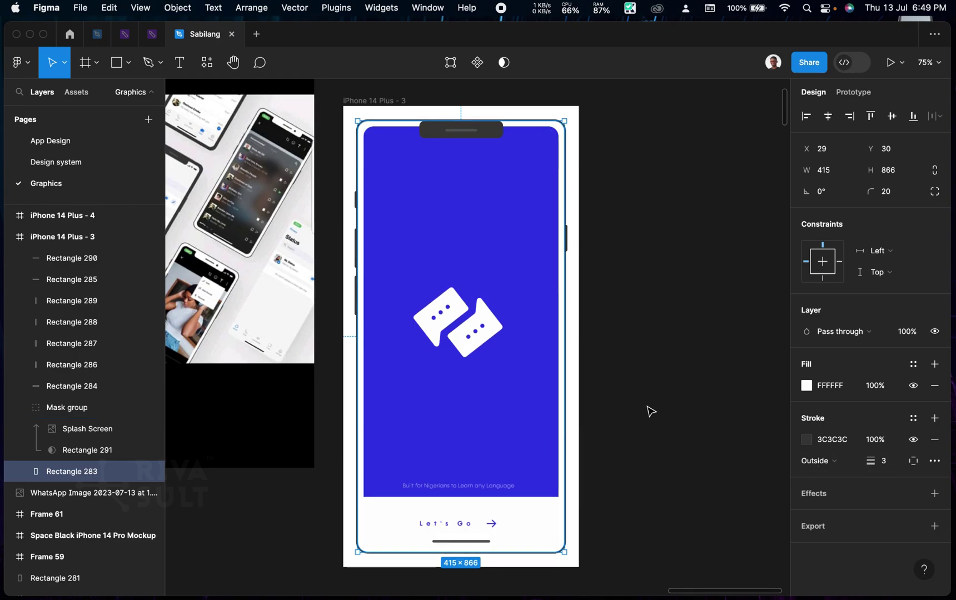
pyautogui.click(650, 411)
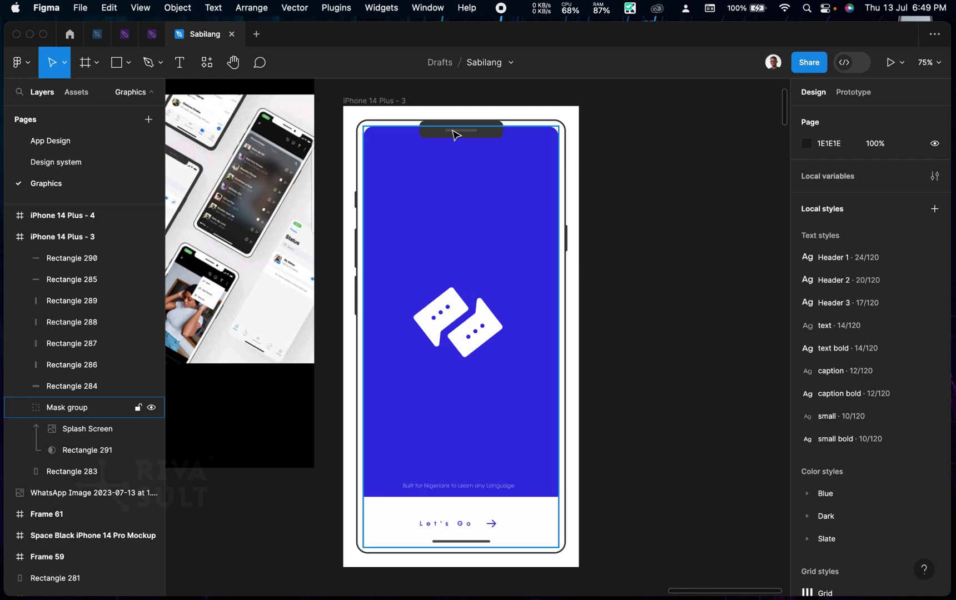
# - Change the fill of the phone's notch, Rectangle 284, to FFFFFF
pyautogui.click(433, 135)
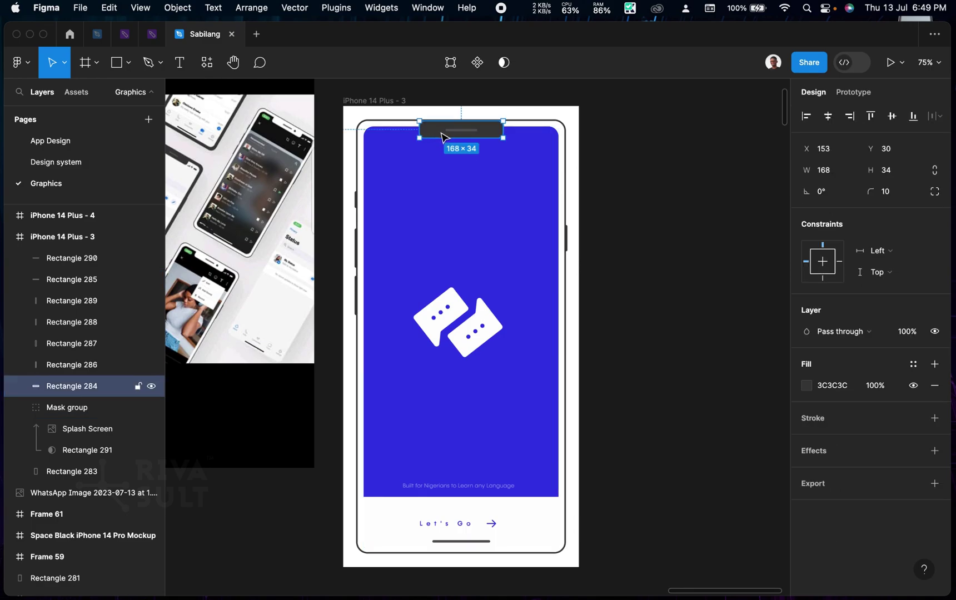
pyautogui.click(860, 387)
pyautogui.write('ff')
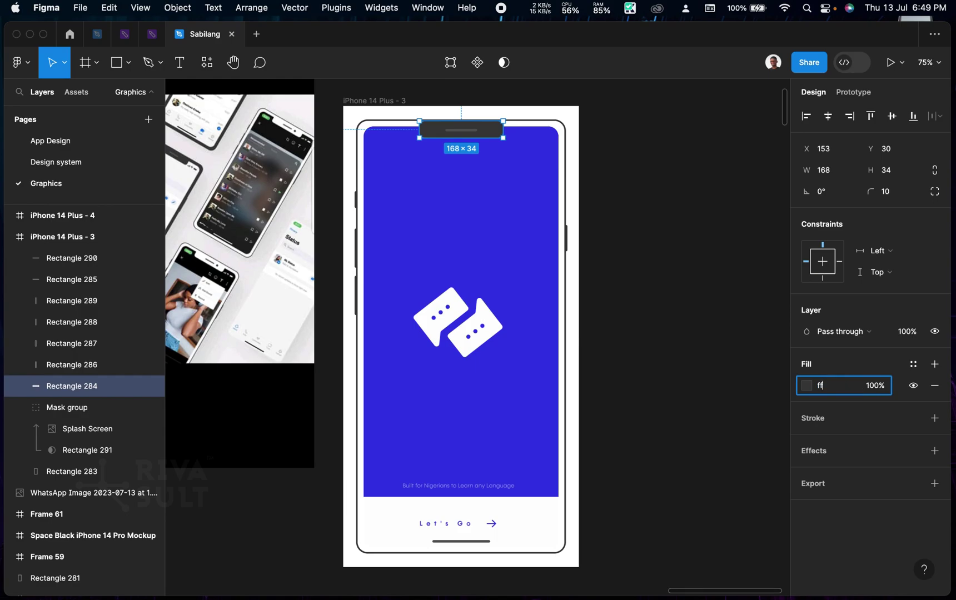
pyautogui.write('f')
pyautogui.press('Return')
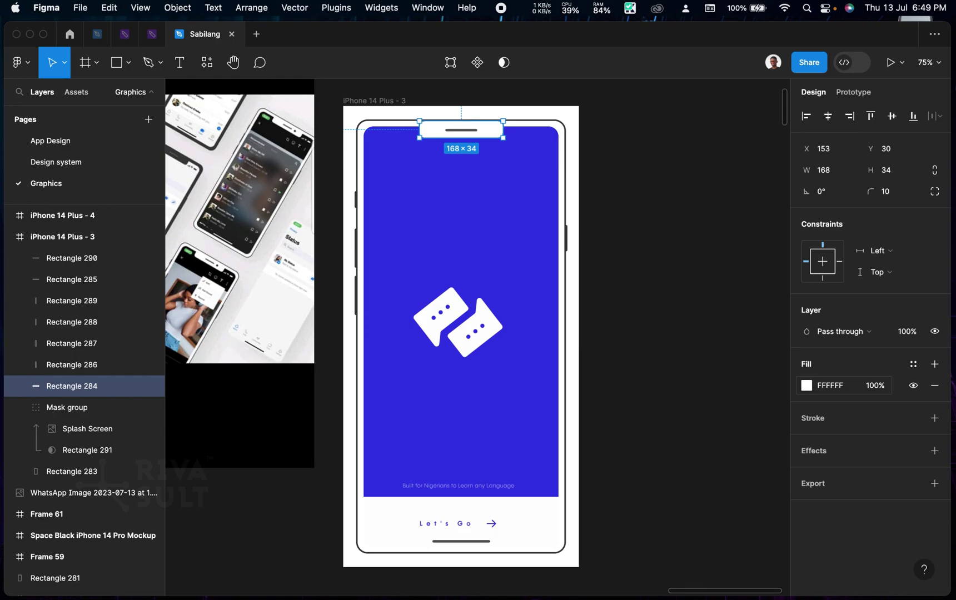
pyautogui.click(696, 282)
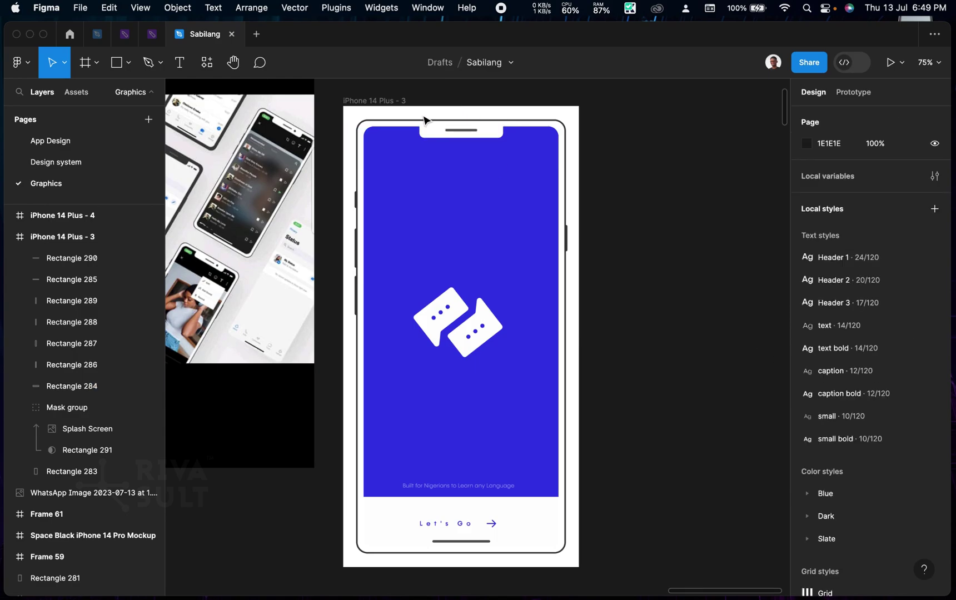
# - Set the height of the speaker line in the white phone's notch, Rectangle 285, to 3
pyautogui.click(453, 137)
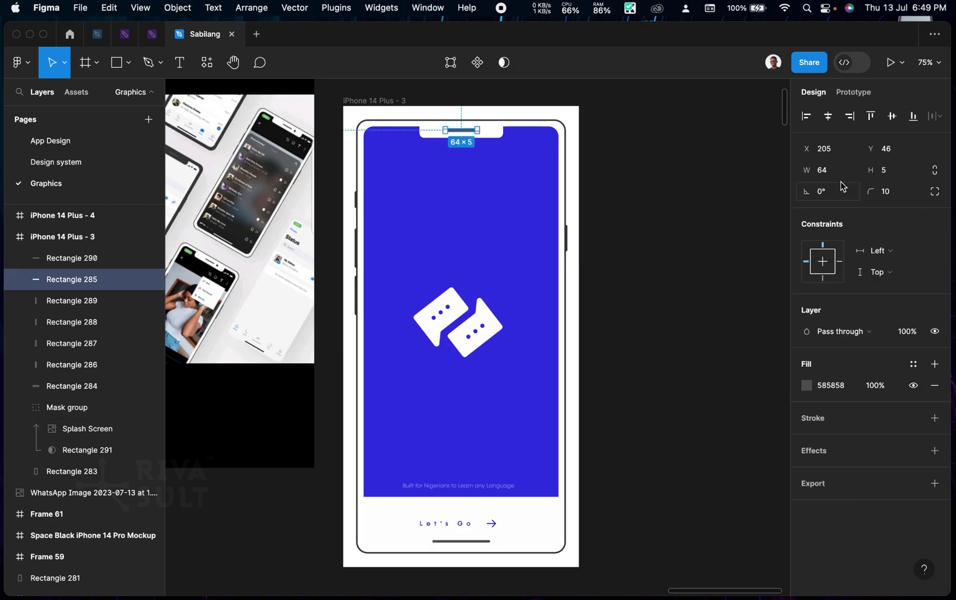
pyautogui.moveTo(803, 174); pyautogui.dragTo(801, 174)
pyautogui.moveTo(876, 176); pyautogui.dragTo(868, 178)
pyautogui.click(884, 176)
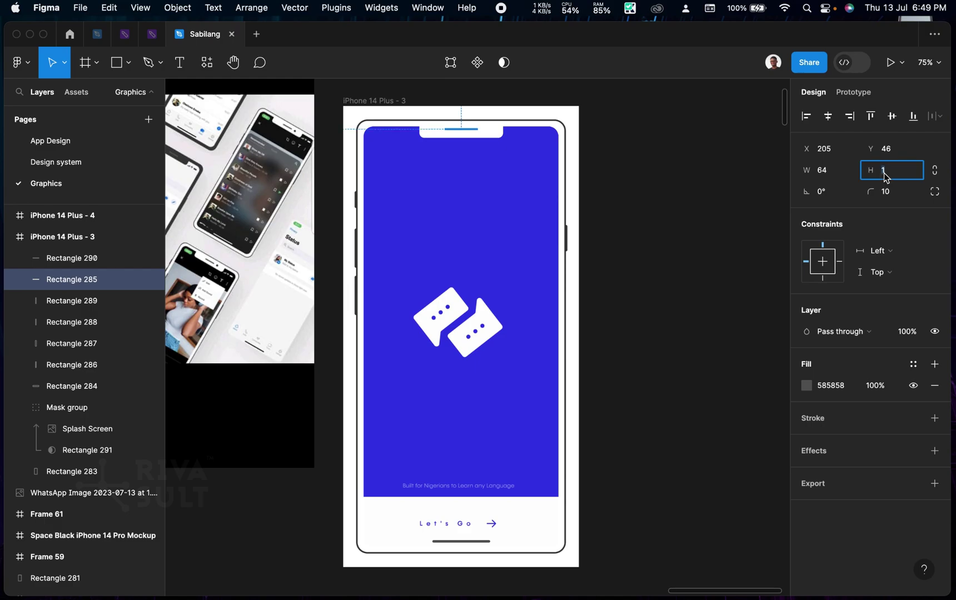
pyautogui.write('3')
pyautogui.press('Return')
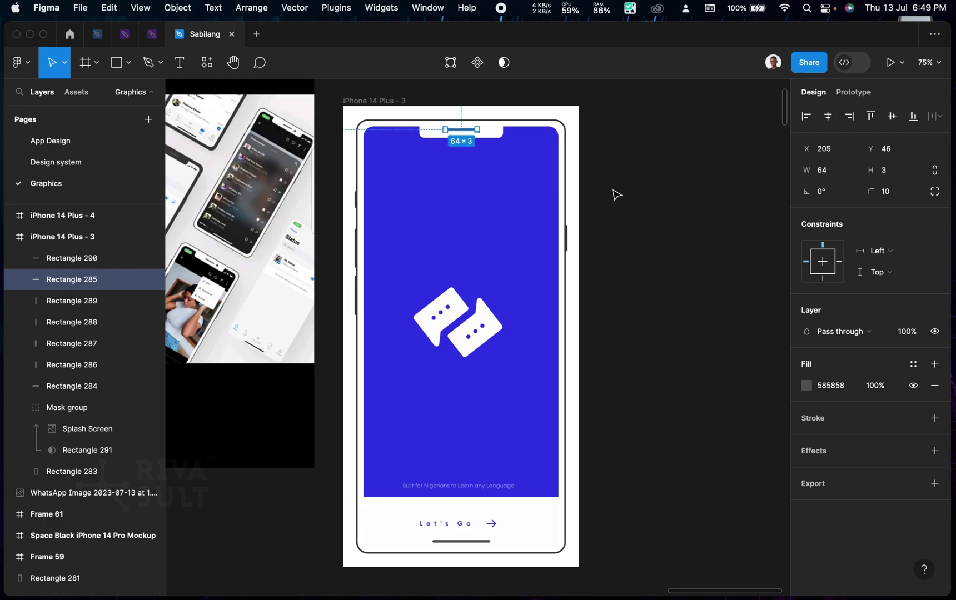
pyautogui.click(631, 191)
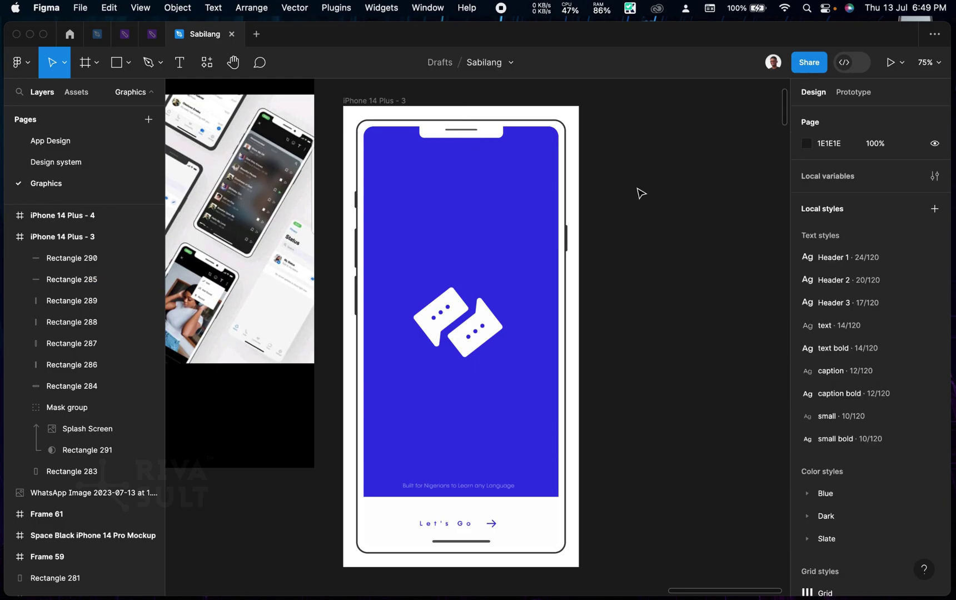
# - Move the iPhone 14 Plus - 4 frame directly below iPhone 14 Plus - 3, aligned at X 4014, Y -1444
pyautogui.scroll(-5, 638, 193)
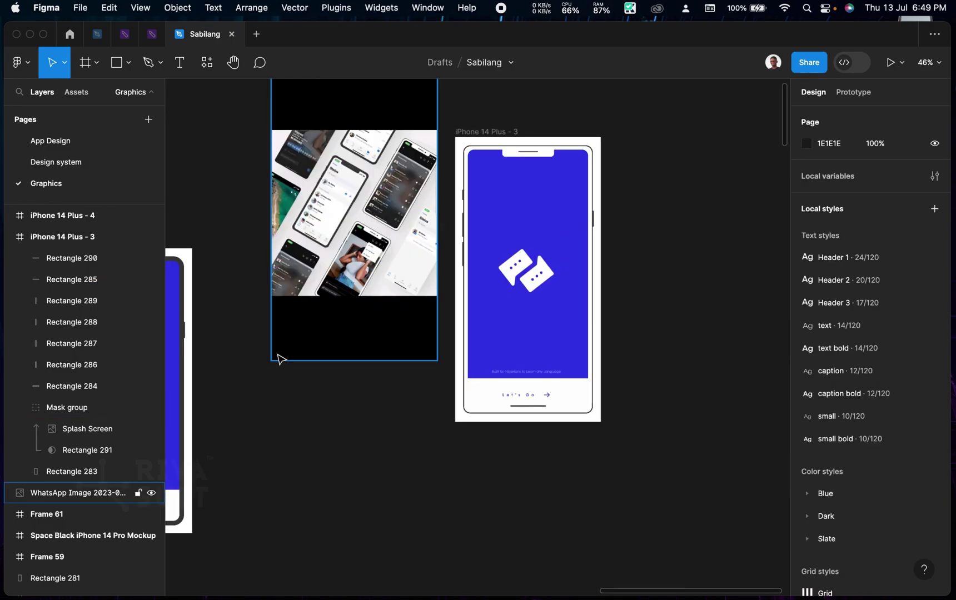
pyautogui.scroll(-3, 278, 360)
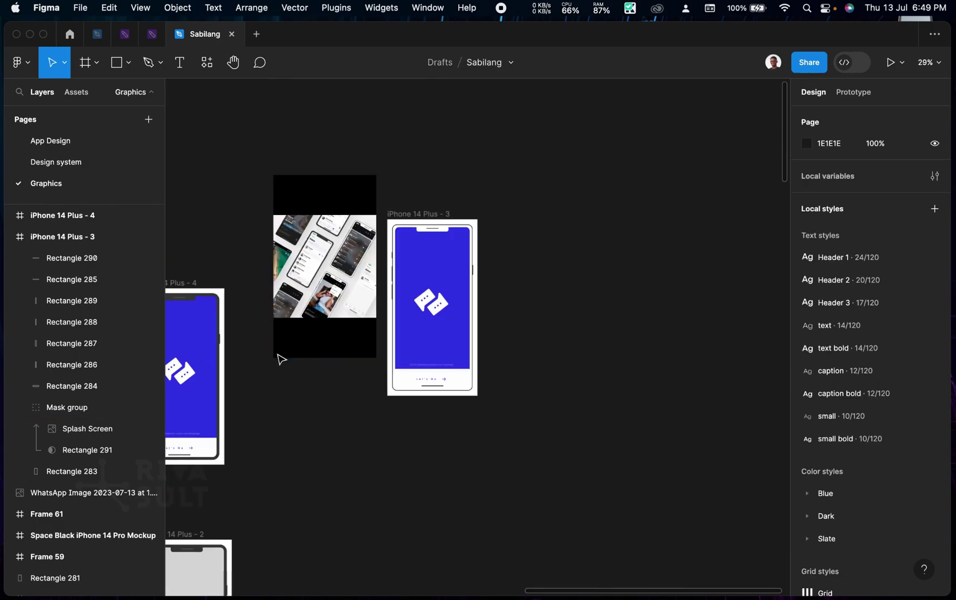
pyautogui.click(184, 284)
pyautogui.moveTo(409, 415); pyautogui.dragTo(438, 412)
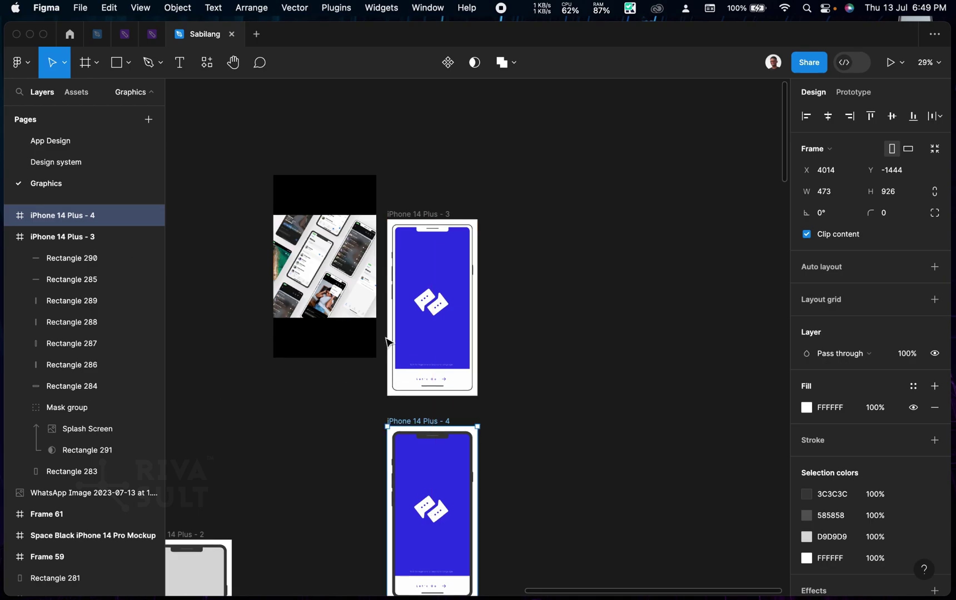
pyautogui.scroll(-3, 388, 338)
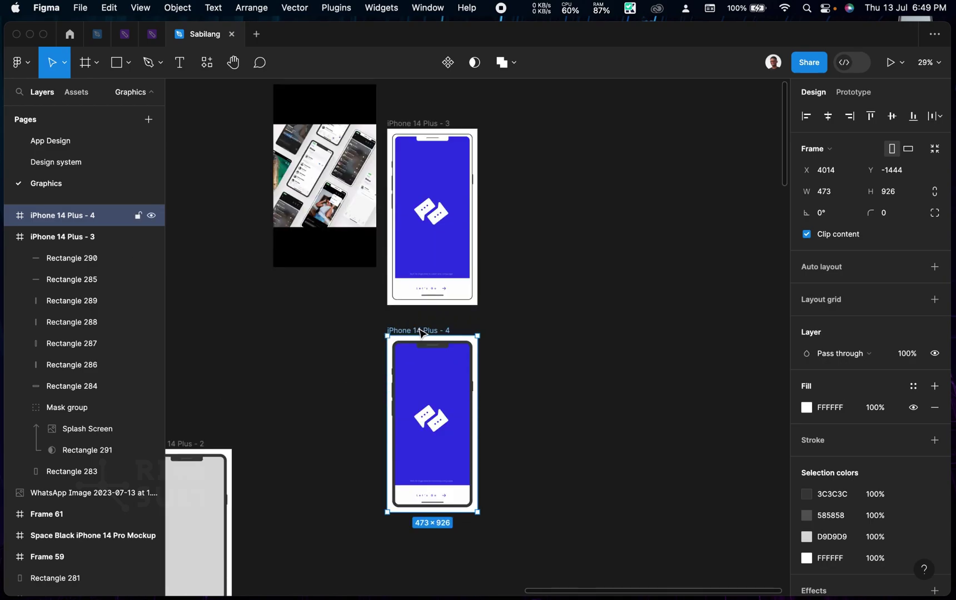
# - Hide the white background fill of both the iPhone 14 Plus - 4 and iPhone 14 Plus - 3 frames
pyautogui.click(914, 408)
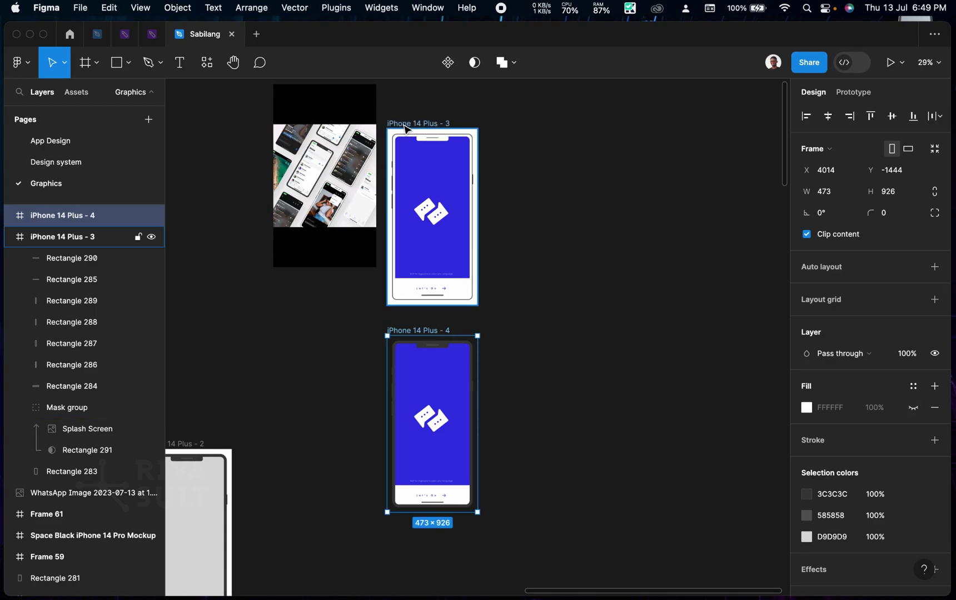
pyautogui.press('Tab')
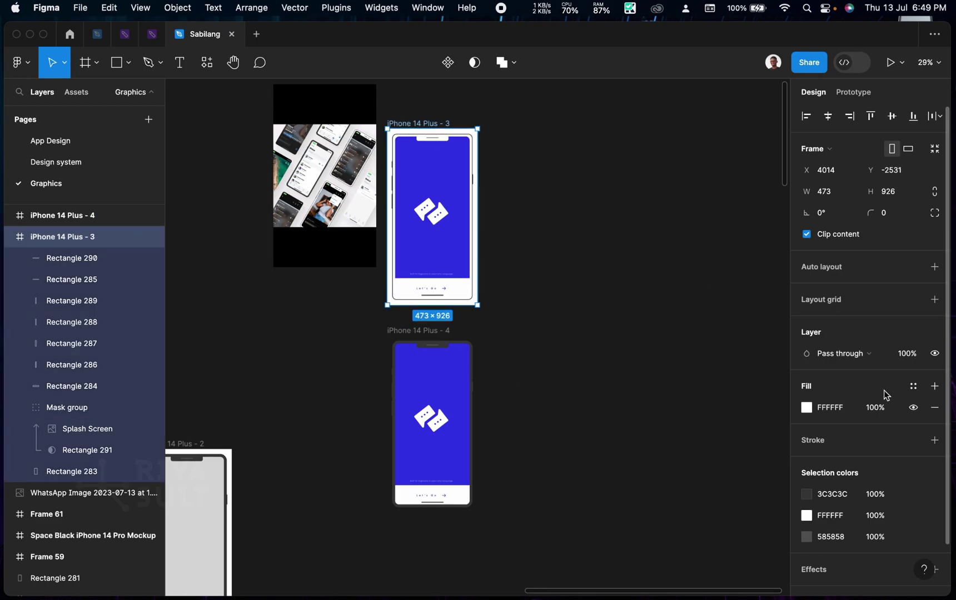
pyautogui.click(914, 408)
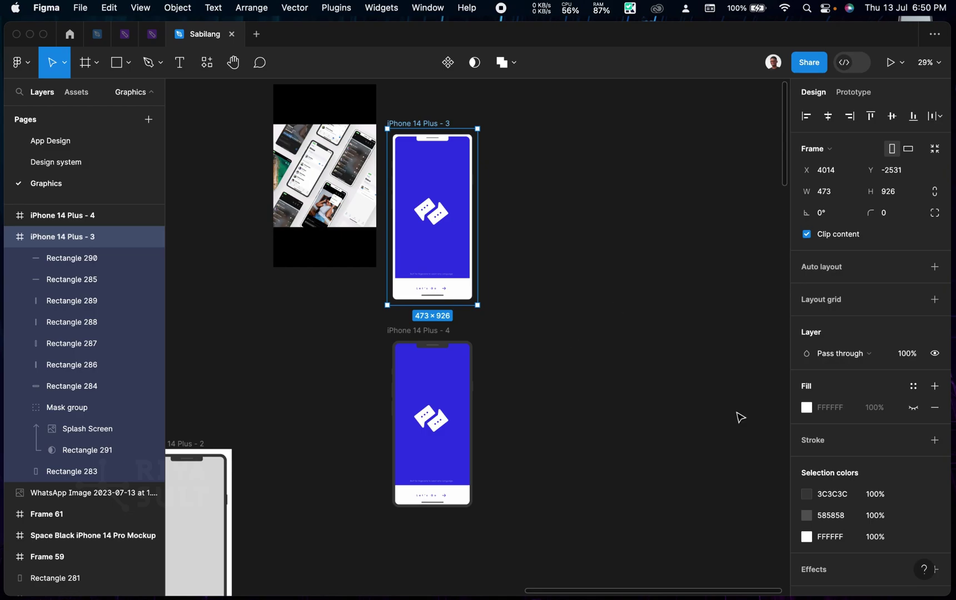
# - Copy the iPhone 14 Plus - 3 frame as PNG, paste it as an image, and place it at X 5045, Y -3163
pyautogui.scroll(-2, 938, 548)
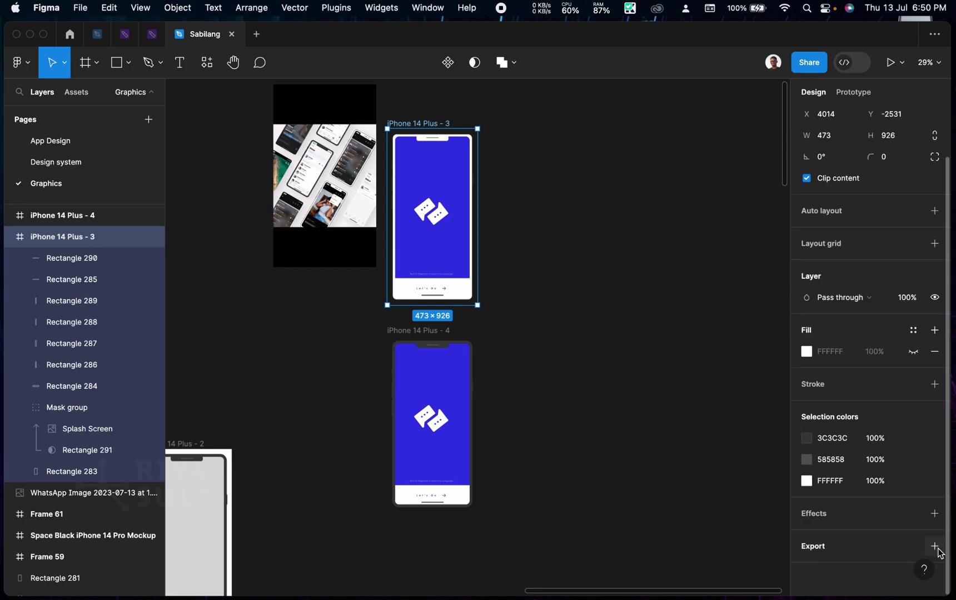
pyautogui.rightClick(422, 129)
pyautogui.moveTo(487, 185)
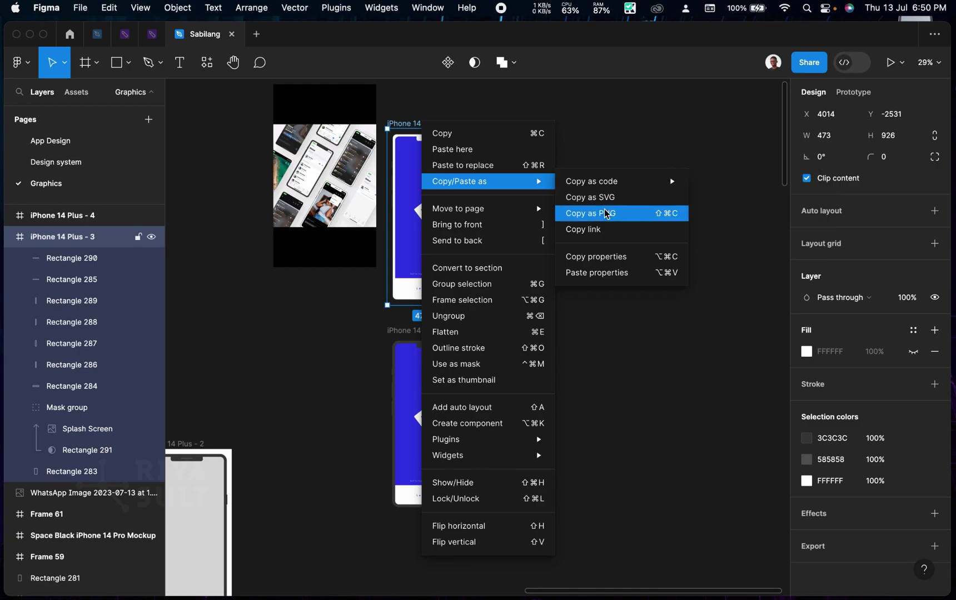
pyautogui.click(606, 213)
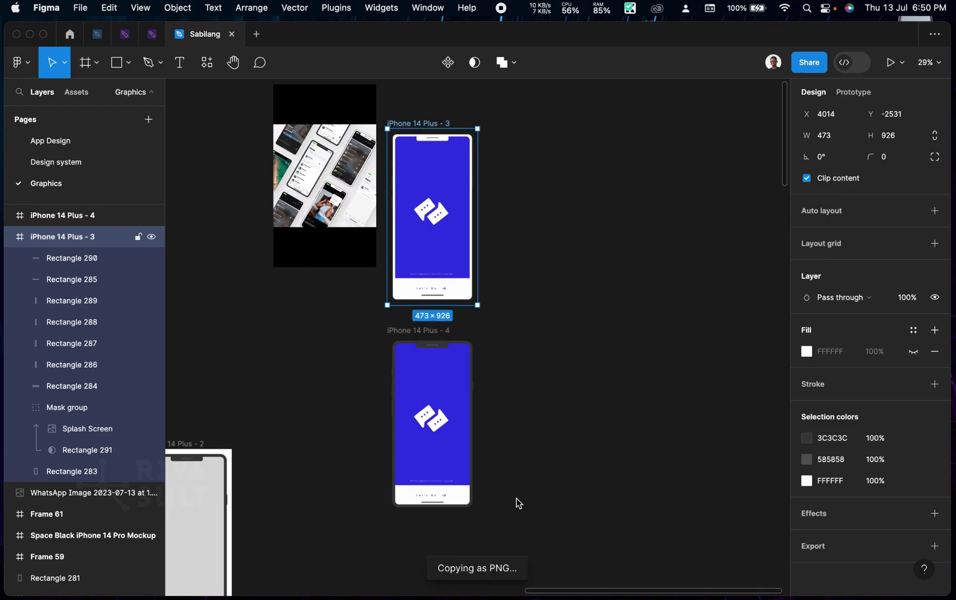
pyautogui.click(568, 288)
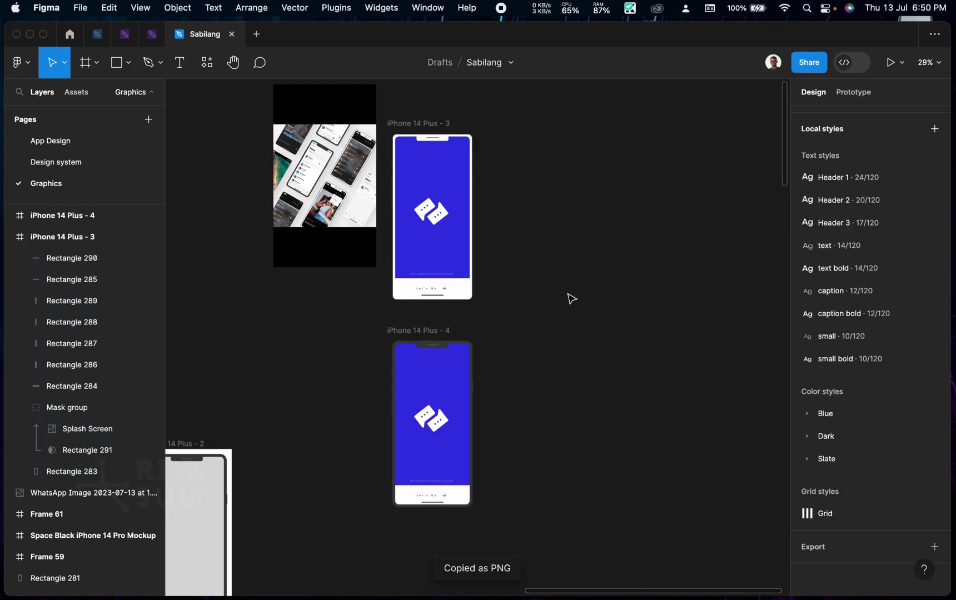
pyautogui.moveTo(562, 309); pyautogui.dragTo(445, 289)
pyautogui.press('super+c')
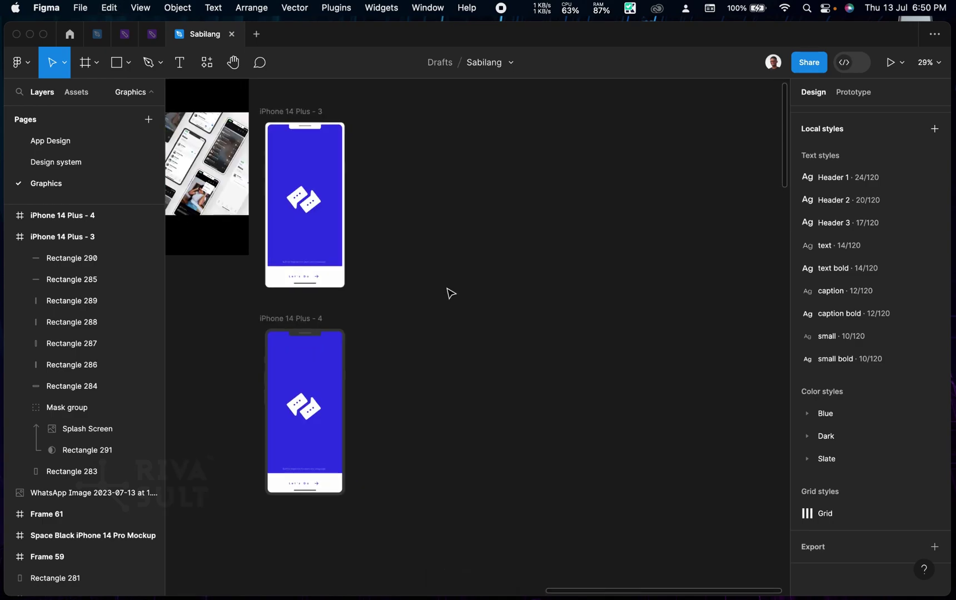
pyautogui.press('super+v')
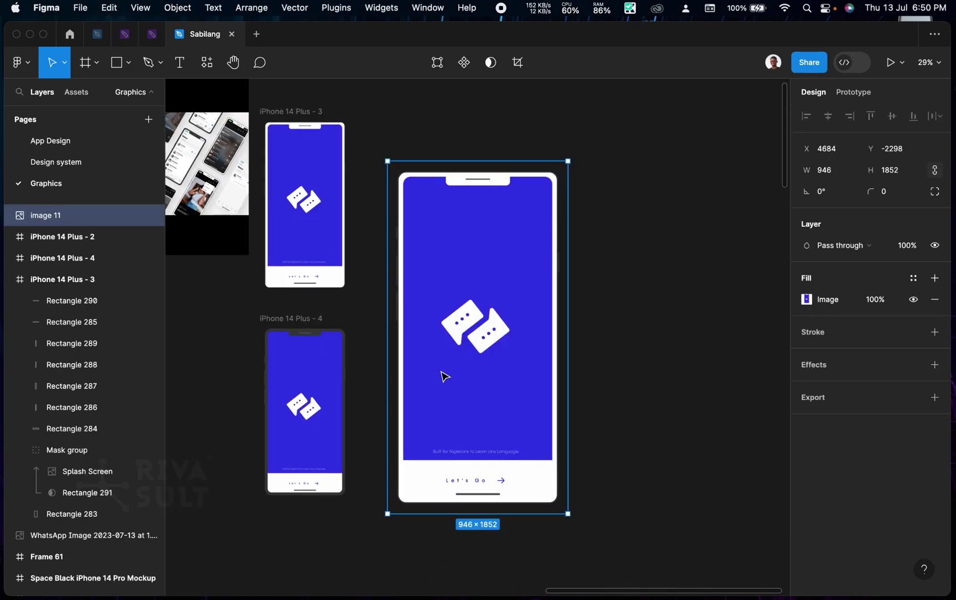
pyautogui.moveTo(500, 263); pyautogui.dragTo(512, 211)
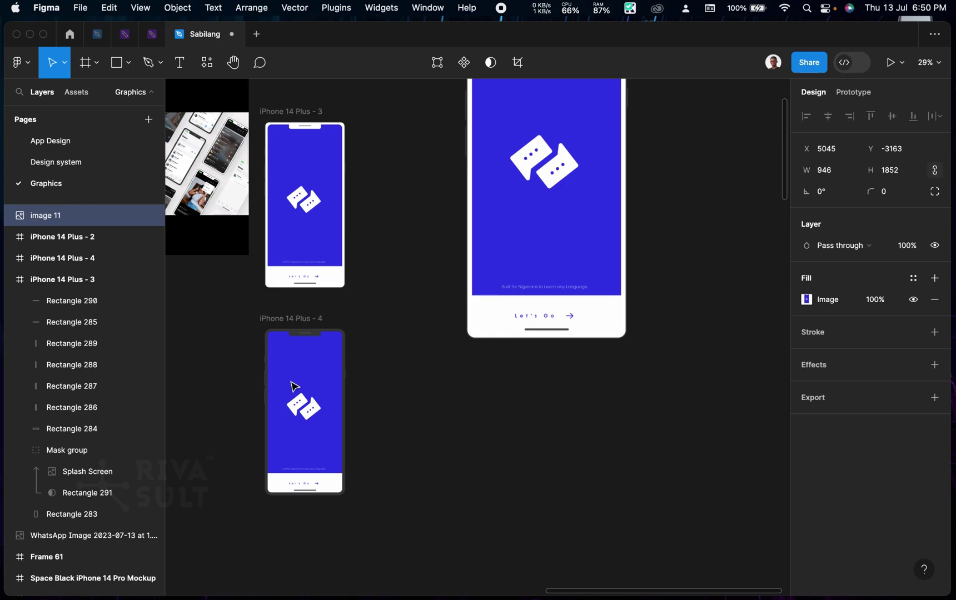
# - Copy the iPhone 14 Plus - 4 frame as PNG, paste it, and place the image below the white phone image at X 5104, Y -1129
pyautogui.click(288, 320)
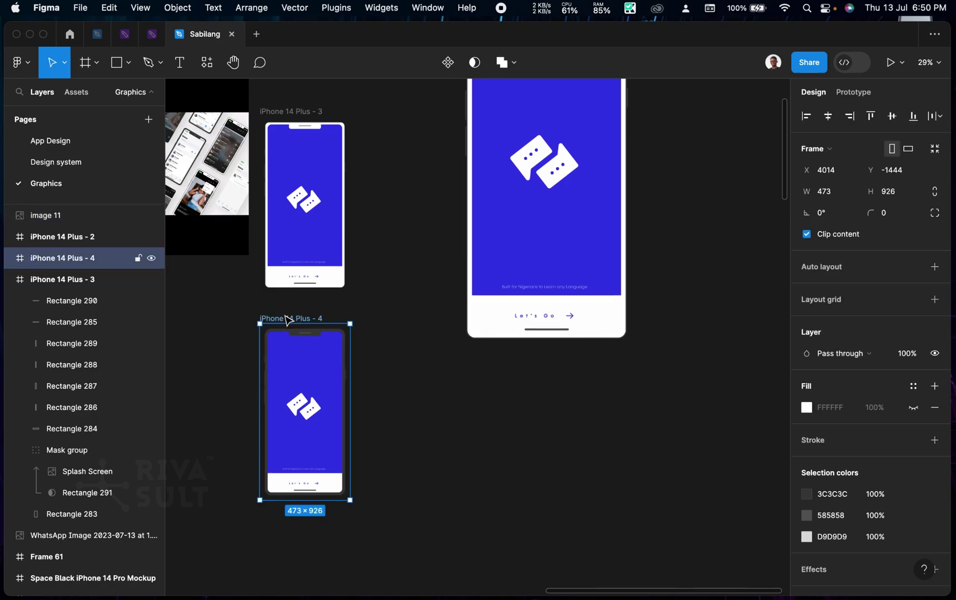
pyautogui.rightClick(288, 320)
pyautogui.moveTo(388, 219)
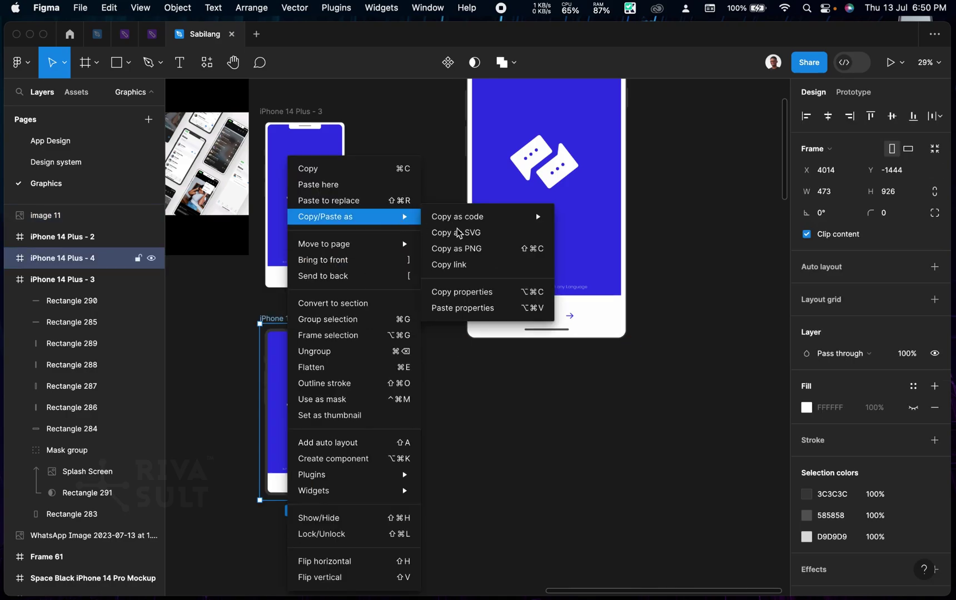
pyautogui.click(464, 248)
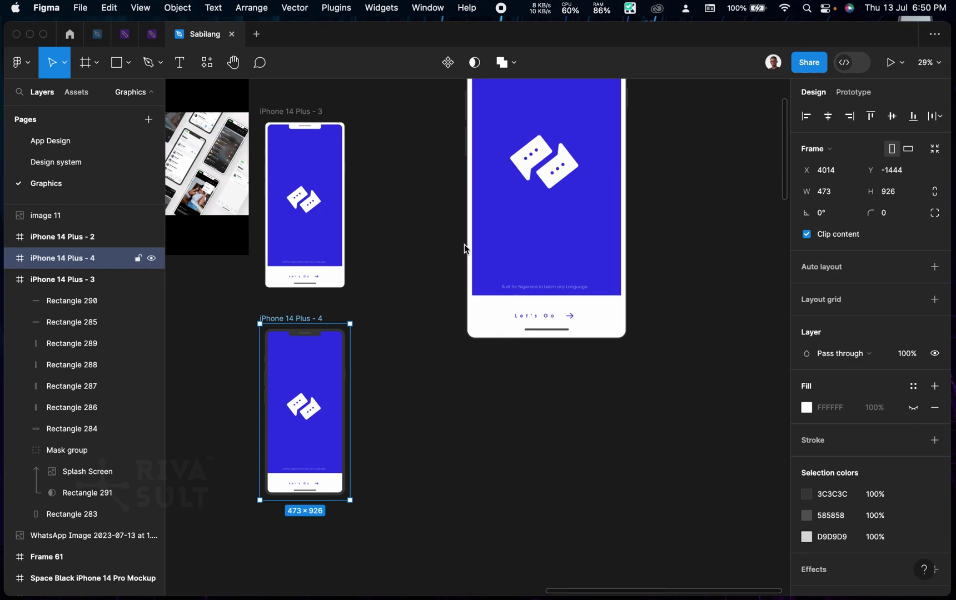
pyautogui.click(545, 461)
pyautogui.scroll(-5, 548, 433)
pyautogui.press('super+v')
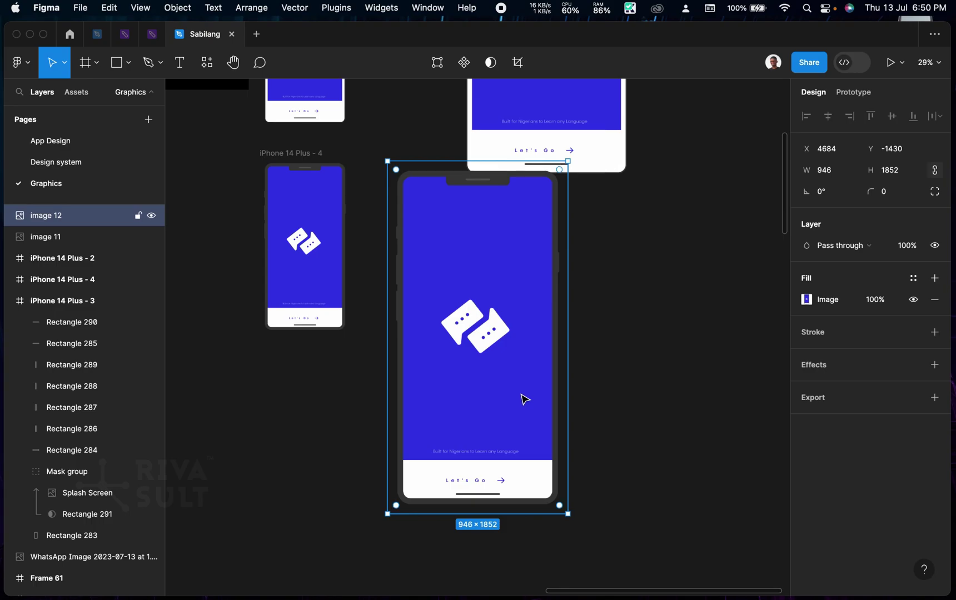
pyautogui.moveTo(601, 436); pyautogui.dragTo(576, 437)
pyautogui.scroll(-3, 578, 438)
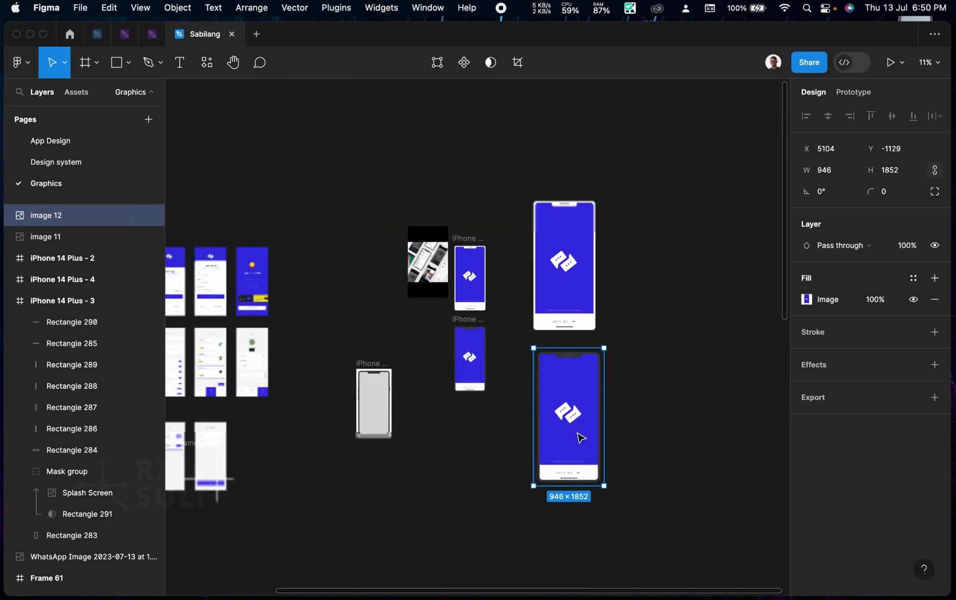
# - Create a square 2475 × 2475 frame in the empty canvas area beside the two pasted phone images
pyautogui.scroll(-4, 605, 411)
pyautogui.scroll(5, 384, 231)
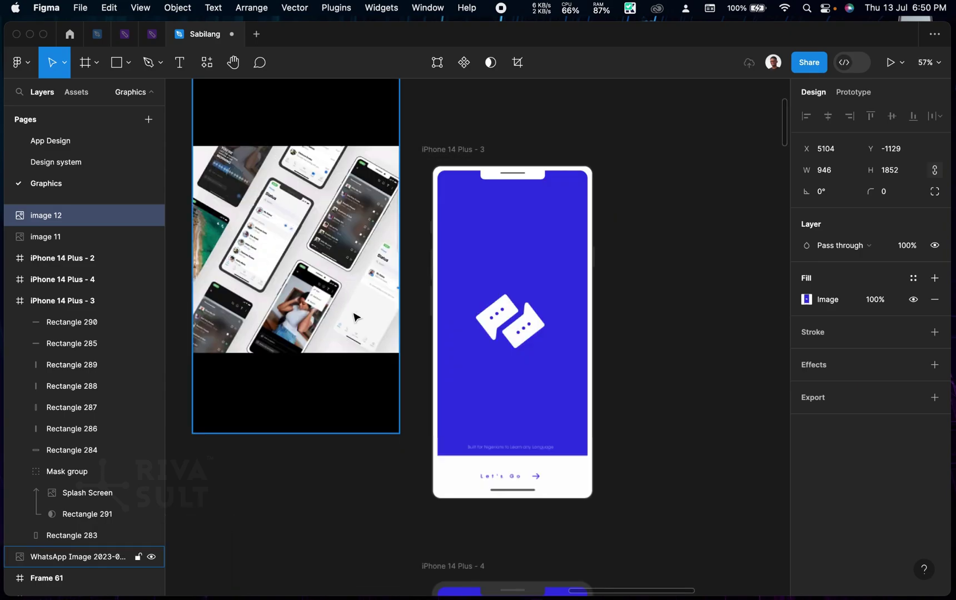
pyautogui.scroll(-7, 350, 334)
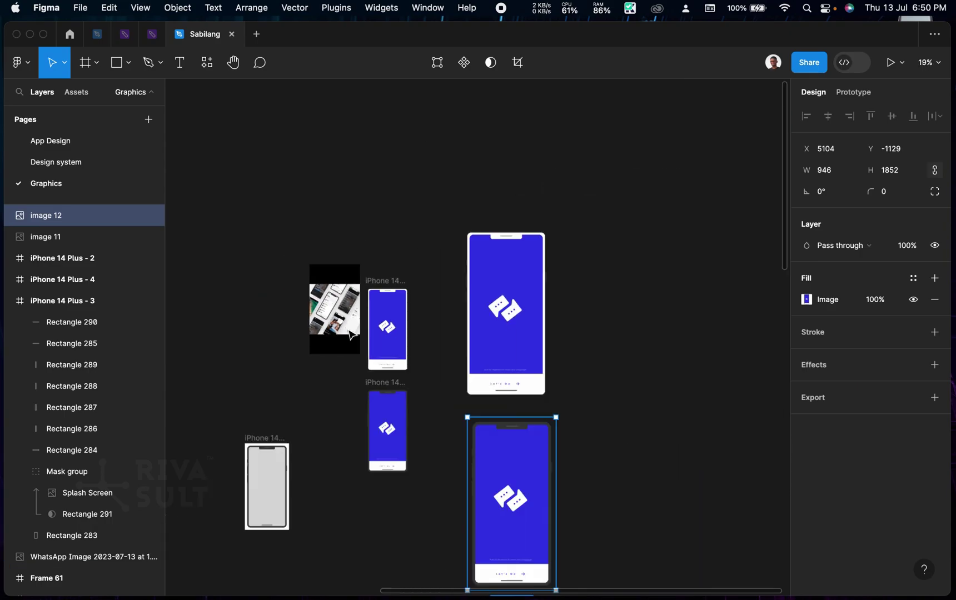
pyautogui.moveTo(593, 365); pyautogui.dragTo(356, 233)
pyautogui.press('f')
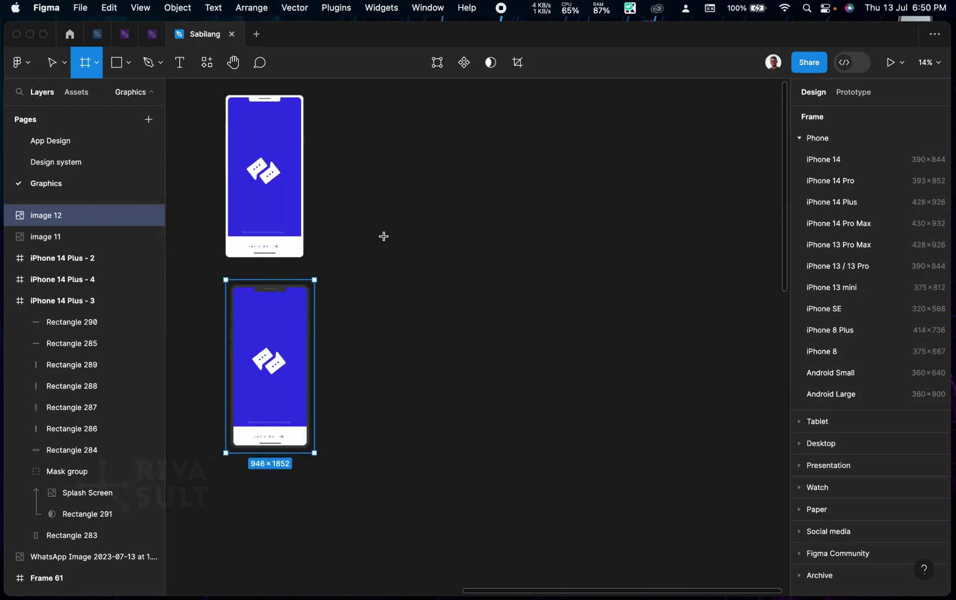
pyautogui.moveTo(365, 192); pyautogui.dragTo(597, 412)
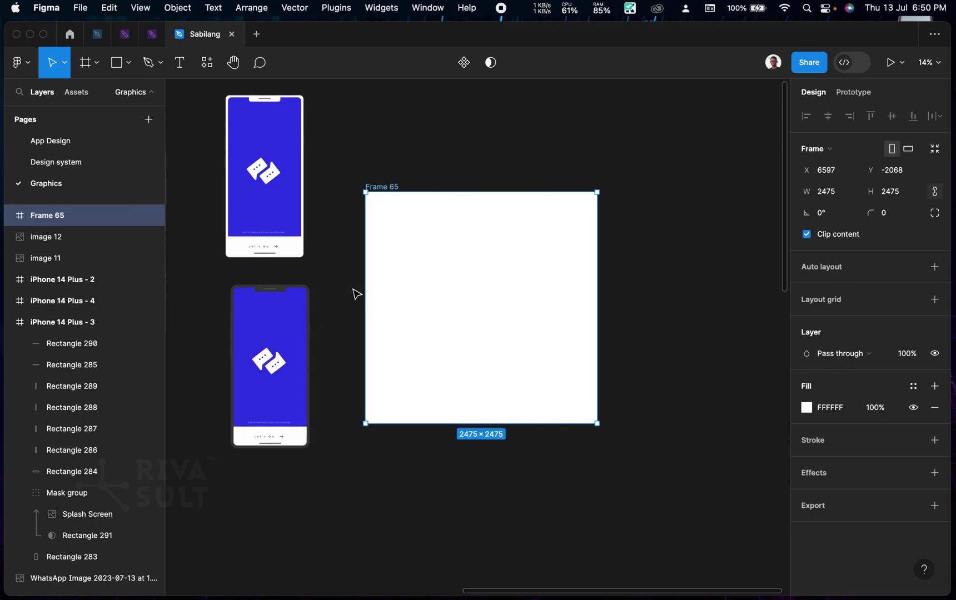
# - Move the white and black phone images side by side into the empty space above the original frames
pyautogui.hscroll(-5, 590, 382)
pyautogui.scroll(2, 591, 381)
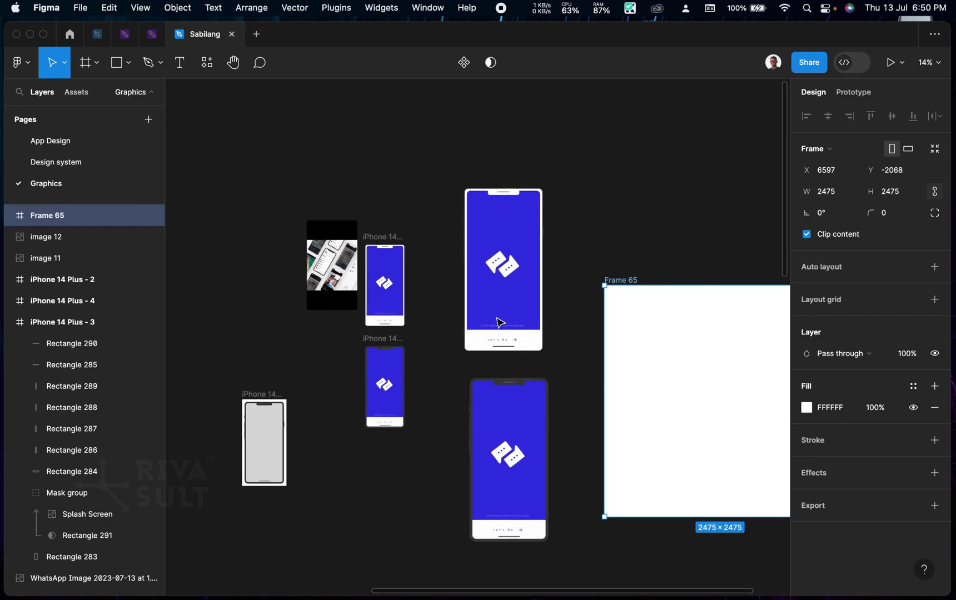
pyautogui.hscroll(-1, 497, 328)
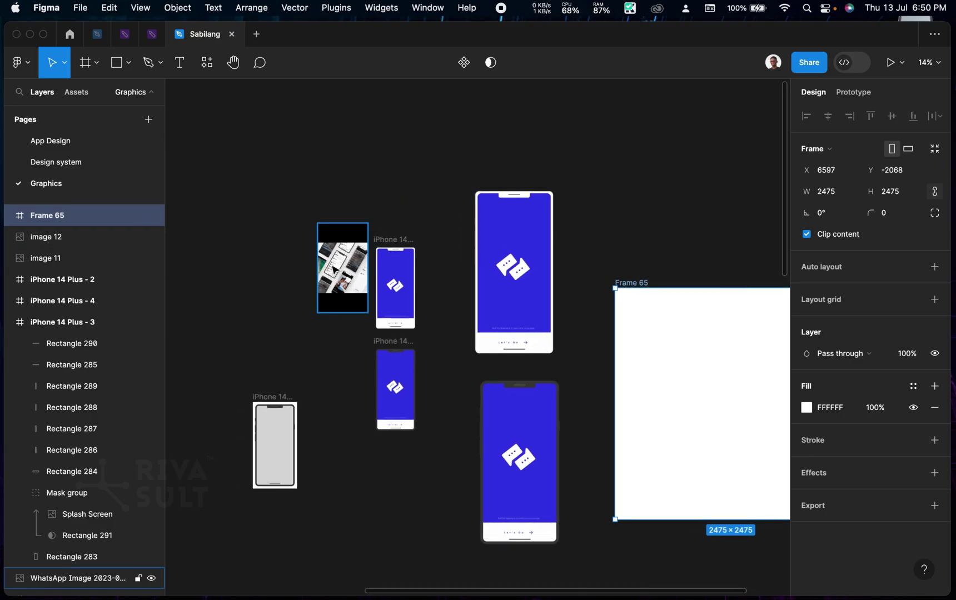
pyautogui.moveTo(532, 230); pyautogui.dragTo(503, 134)
pyautogui.moveTo(526, 460); pyautogui.dragTo(614, 122)
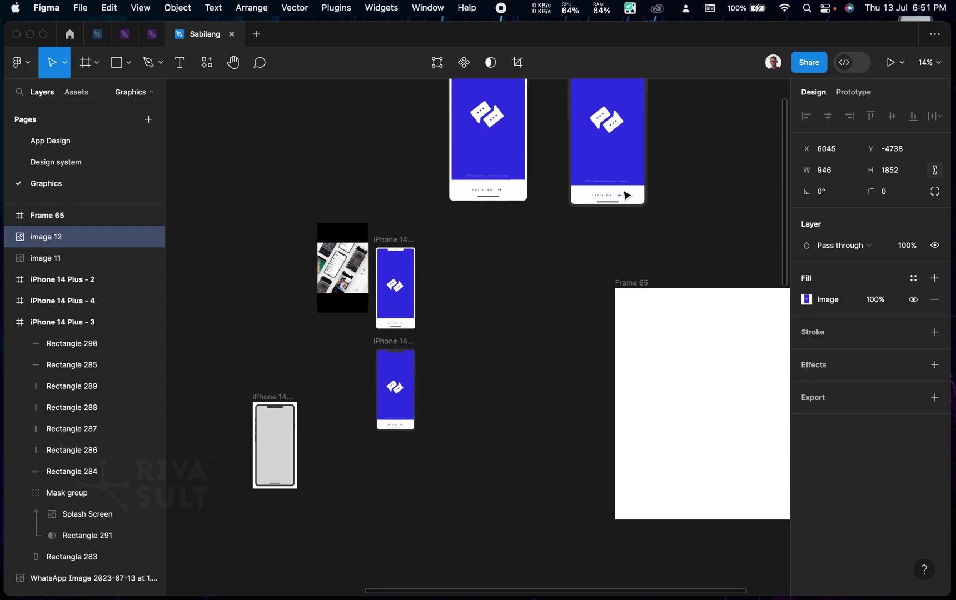
pyautogui.scroll(5, 656, 286)
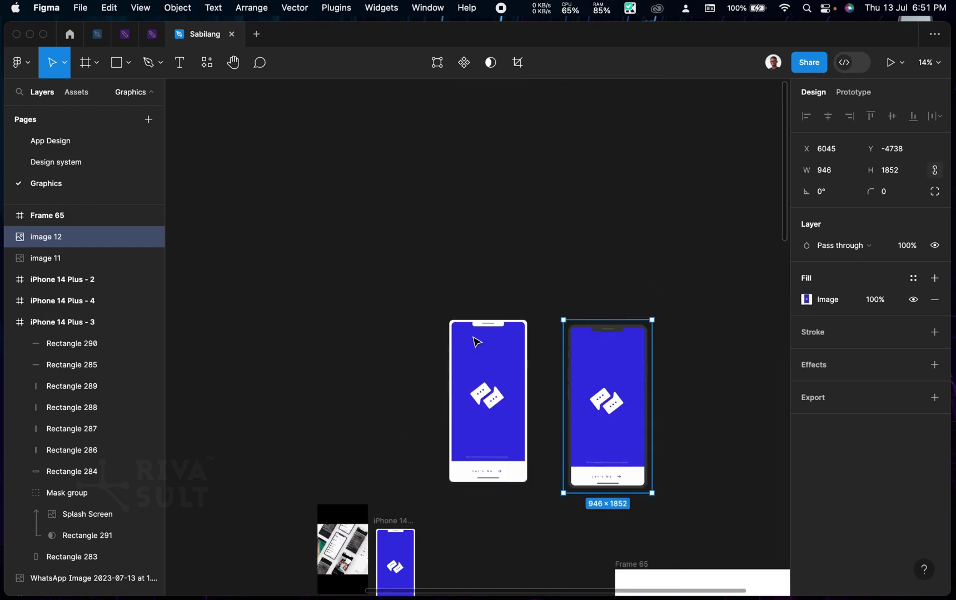
# - Select both phone images and move them together farther up the canvas to Y -7156
pyautogui.moveTo(390, 277); pyautogui.dragTo(586, 479)
pyautogui.moveTo(586, 479); pyautogui.dragTo(414, 263)
pyautogui.click(426, 318)
pyautogui.moveTo(439, 312); pyautogui.dragTo(333, 220)
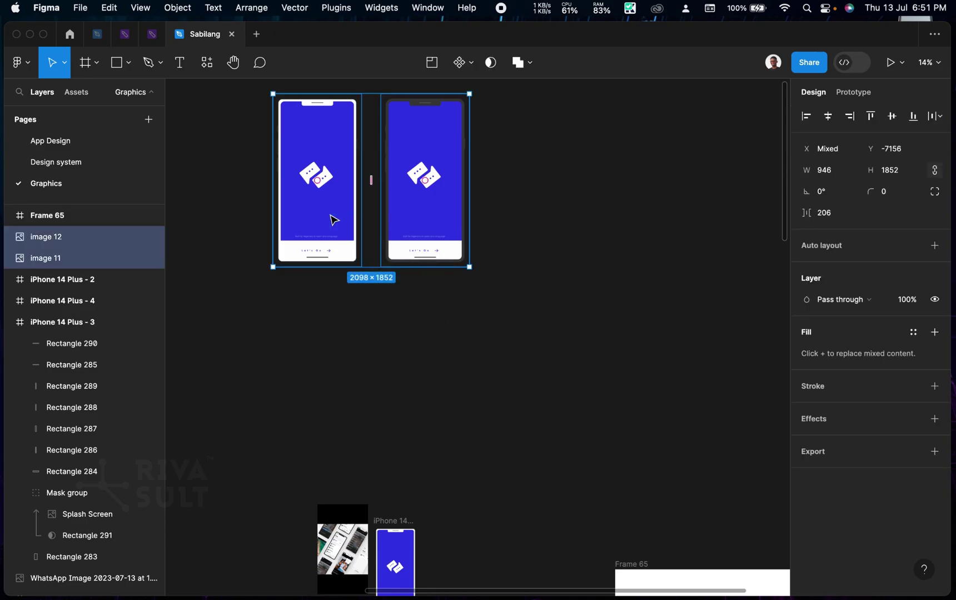
# - Duplicate the phone images into a grid of alternating white and black phones, with rows of three, three and two
pyautogui.press('super+d')
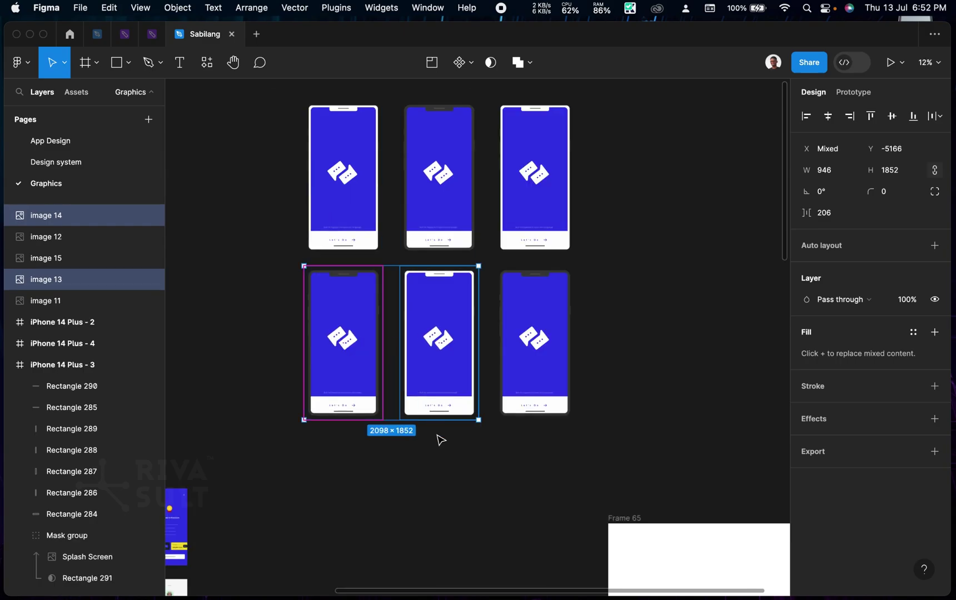
pyautogui.moveTo(440, 439); pyautogui.dragTo(344, 364)
pyautogui.press('super+z')
pyautogui.press('super+d')
pyautogui.moveTo(345, 467); pyautogui.dragTo(348, 273)
pyautogui.scroll(-3, 605, 376)
# - Stagger the phone grid by shifting the two-phone third column down and the three-phone first column up
pyautogui.click(604, 376)
pyautogui.moveTo(534, 373); pyautogui.dragTo(533, 336)
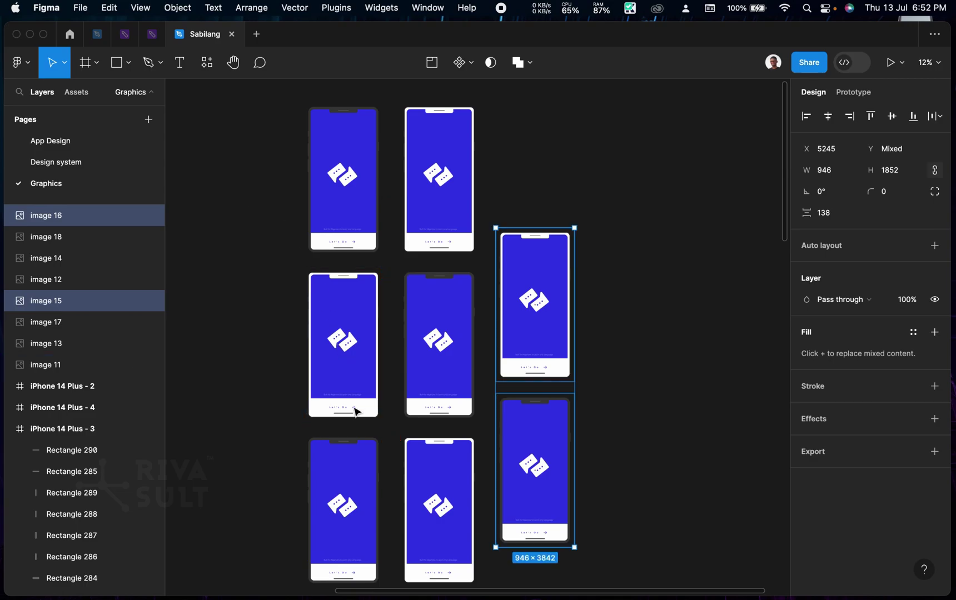
pyautogui.moveTo(252, 181); pyautogui.dragTo(353, 429)
pyautogui.scroll(-5, 414, 411)
pyautogui.scroll(-2, 447, 403)
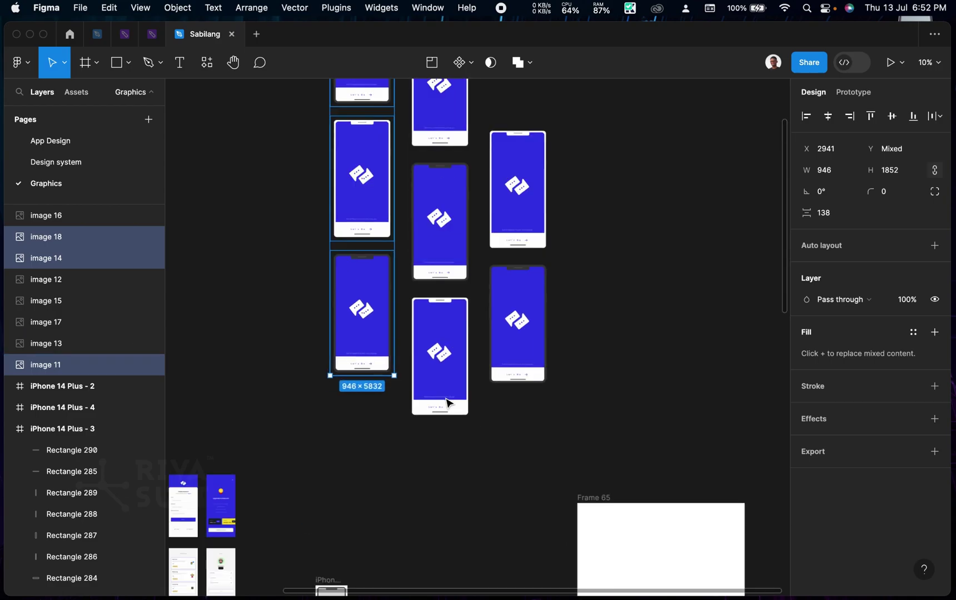
# - Select all eight phone images and scale the staggered grid down proportionally to about 1836 × 3658
pyautogui.click(292, 93)
pyautogui.moveTo(301, 98); pyautogui.dragTo(625, 442)
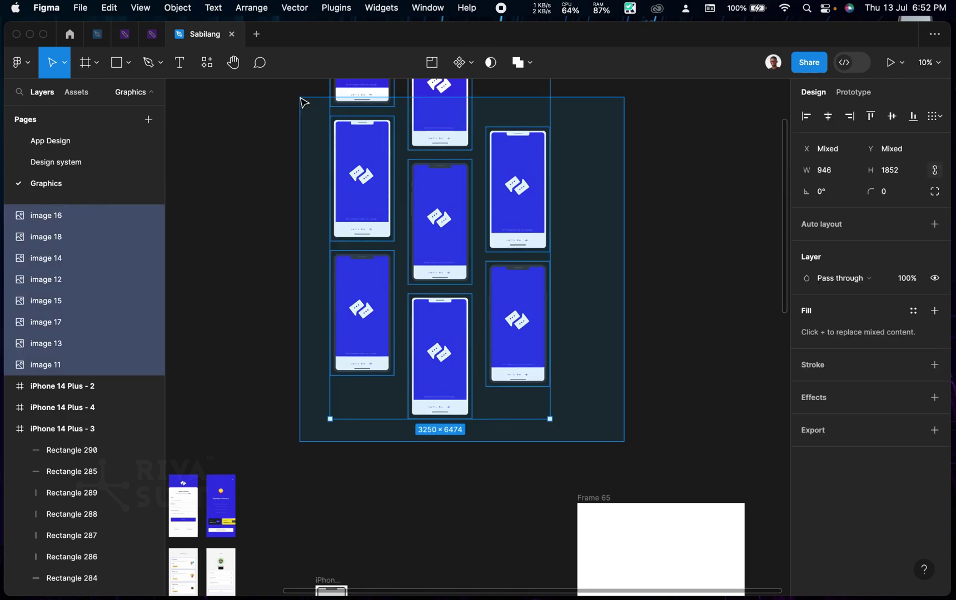
pyautogui.moveTo(304, 103); pyautogui.dragTo(304, 103)
pyautogui.moveTo(557, 427)
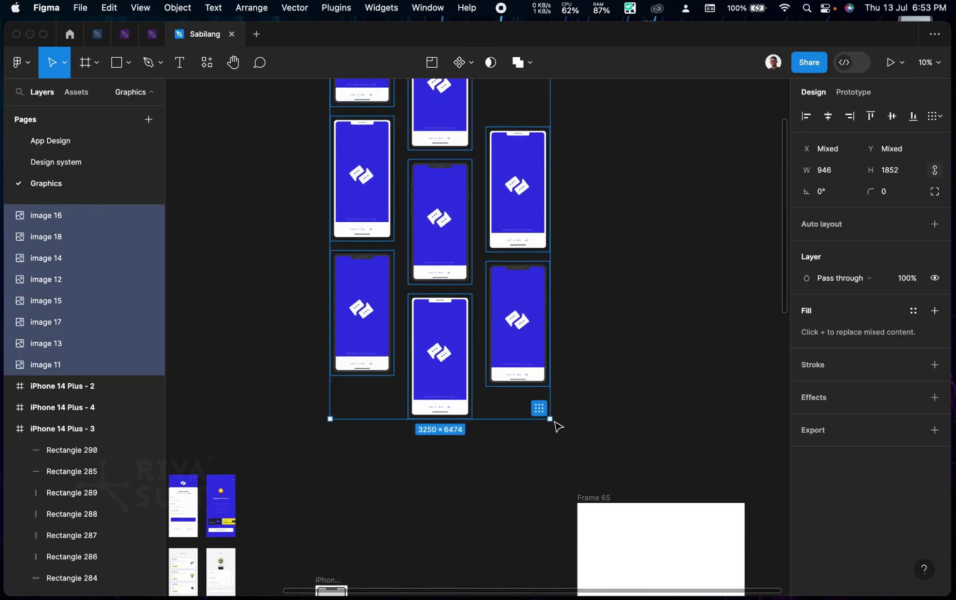
pyautogui.press('super+z')
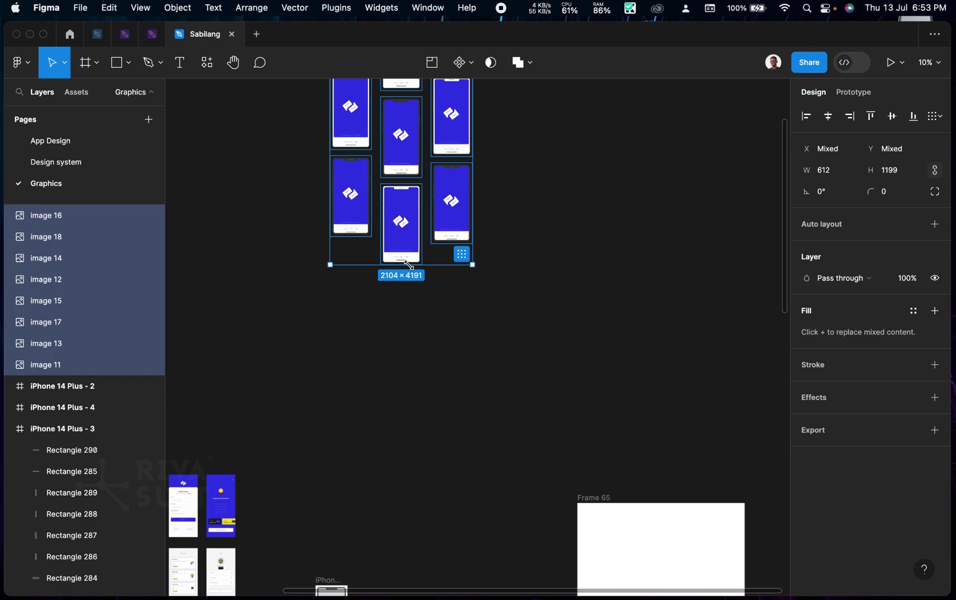
pyautogui.press('super+z')
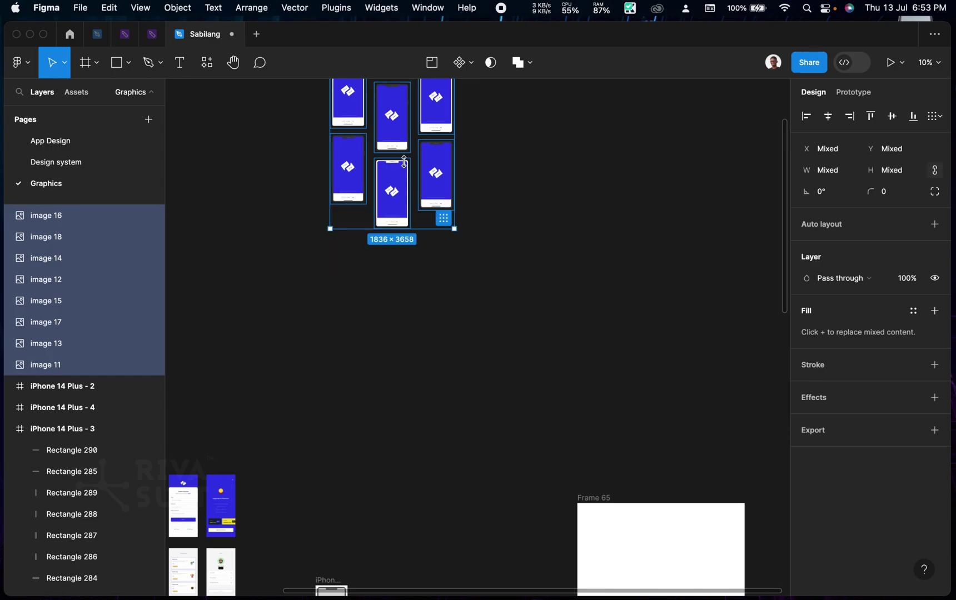
# - Move the phone grid into Frame 65 and enlarge it proportionally to about 2380 × 4742, reaching the frame's far edge
pyautogui.moveTo(404, 149); pyautogui.dragTo(650, 425)
pyautogui.scroll(-3, 517, 378)
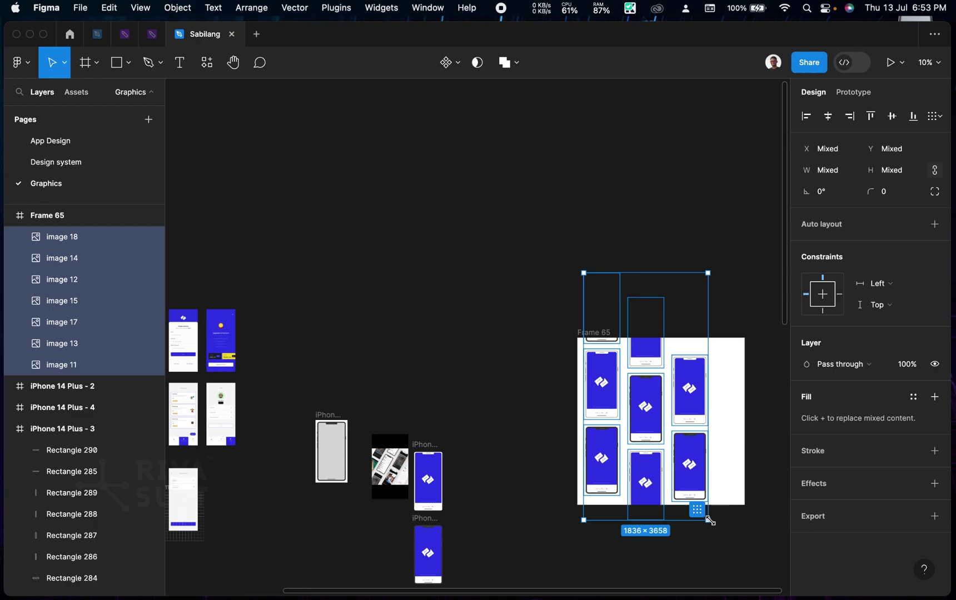
pyautogui.moveTo(716, 528); pyautogui.dragTo(746, 557)
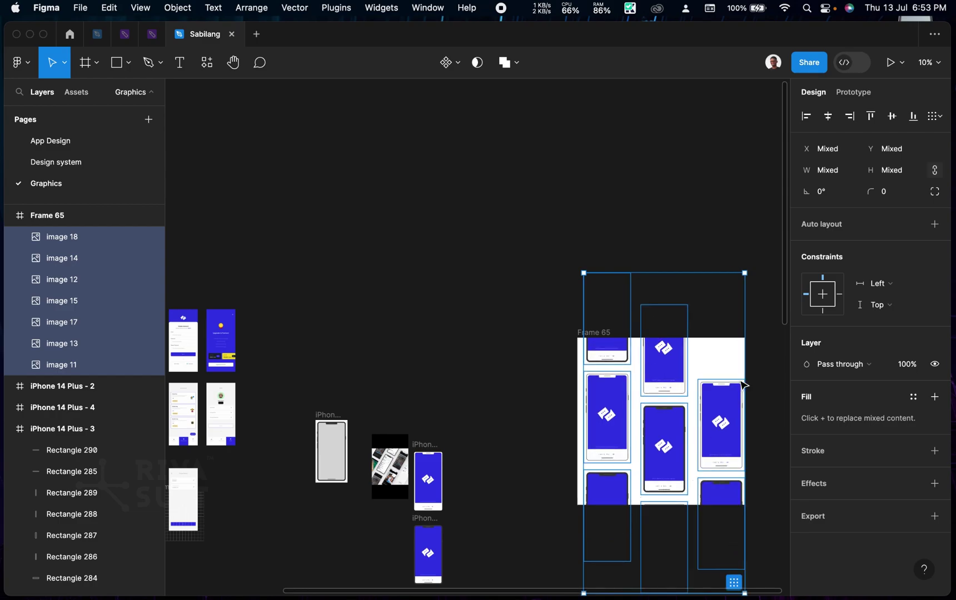
# - Try setting the rotation of the phone images to 20° and -40°, and undo both rotations
pyautogui.click(827, 196)
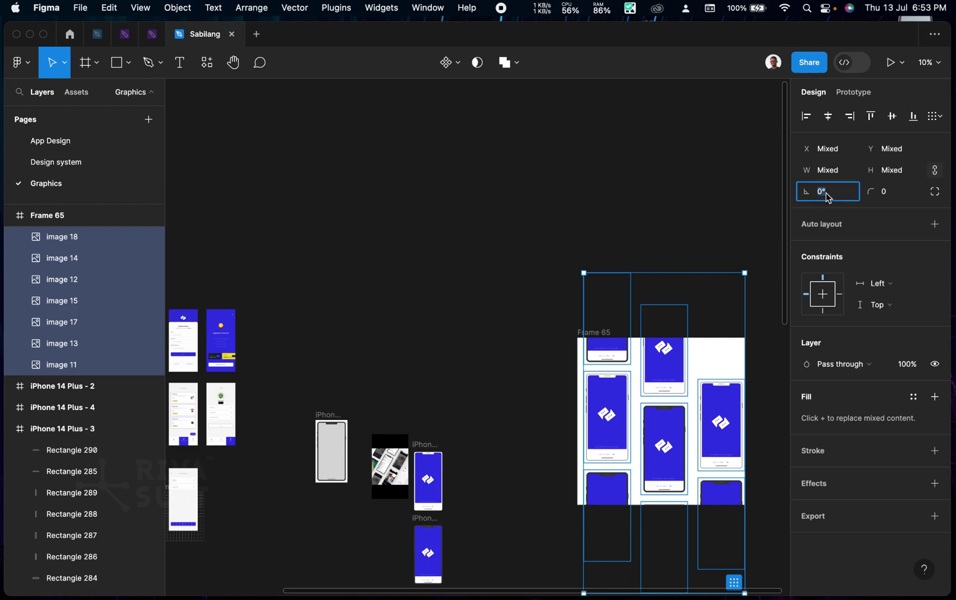
pyautogui.write('20')
pyautogui.press('Return')
pyautogui.click(828, 198)
pyautogui.press('BackSpace')
pyautogui.press('Return')
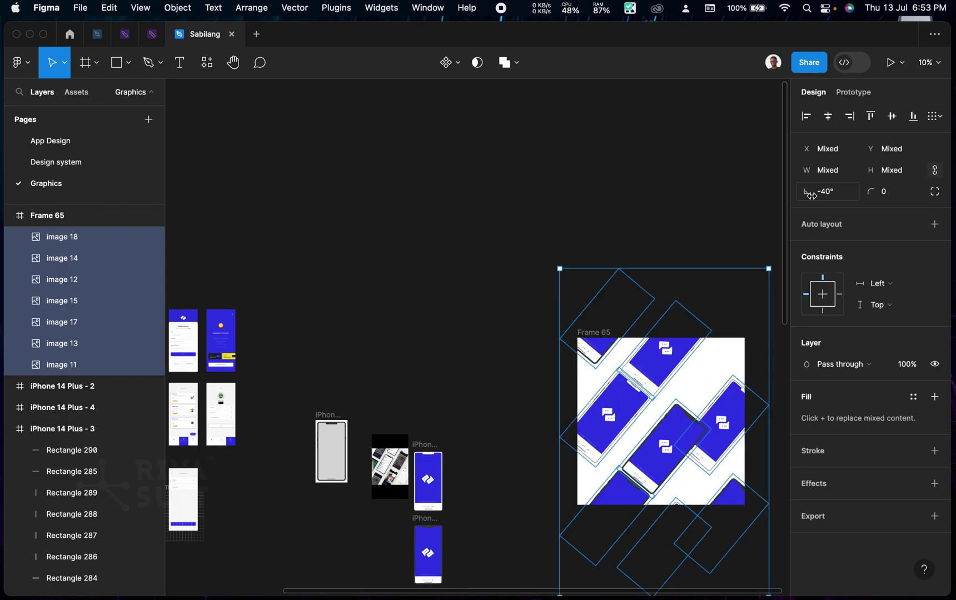
pyautogui.press('super+z')
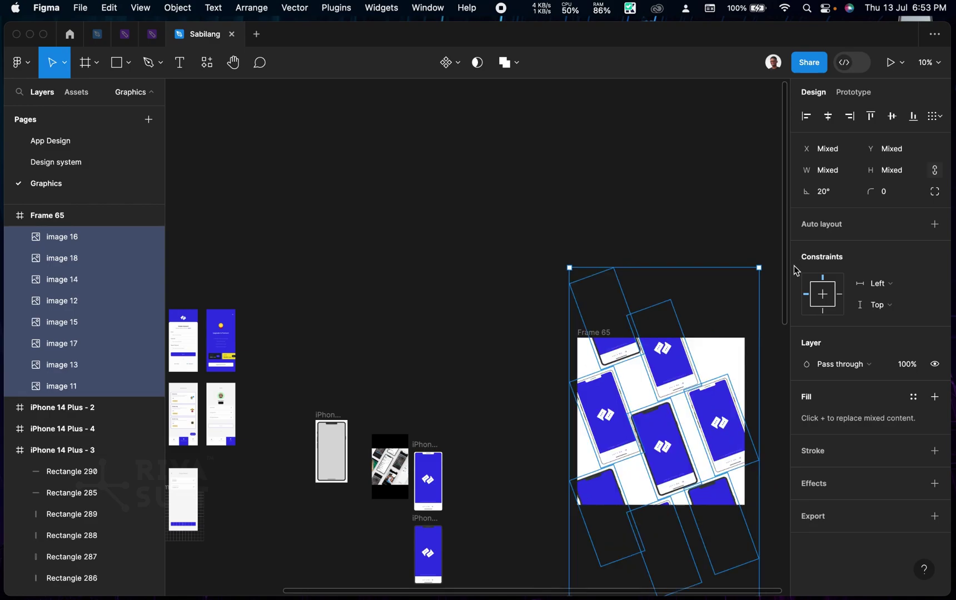
pyautogui.press('super+z')
# - Rotate the whole phone grid together to about -30.37° so it lies diagonally across Frame 65
pyautogui.scroll(-1, 687, 300)
pyautogui.scroll(-5, 687, 300)
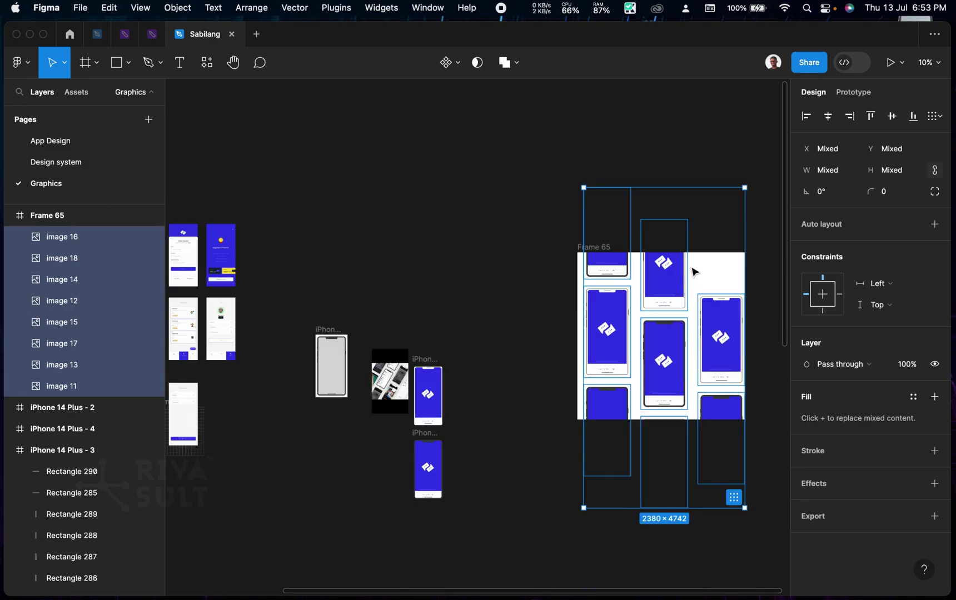
pyautogui.moveTo(761, 191); pyautogui.dragTo(786, 268)
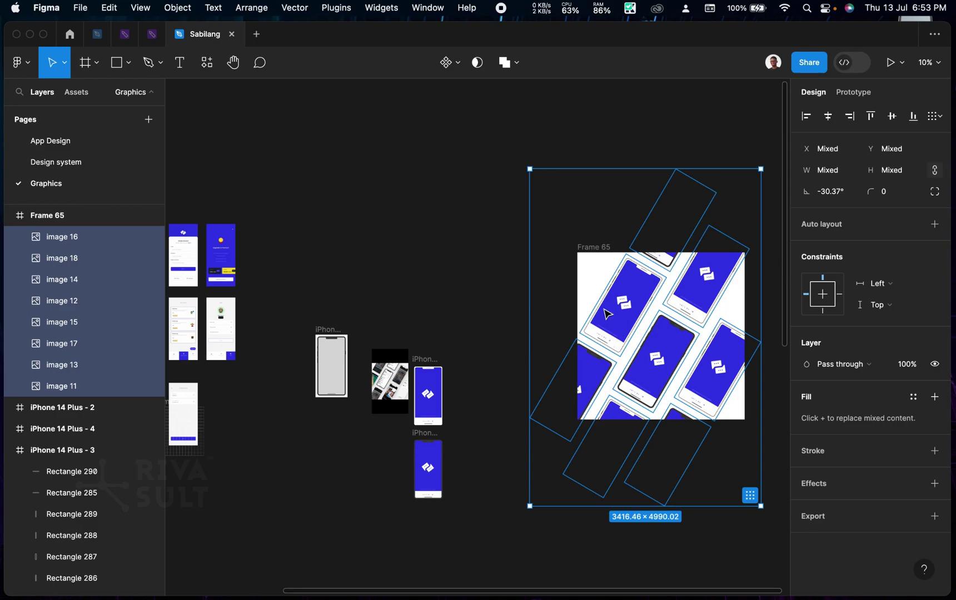
# - Enlarge the rotated grid to about 4214 × 6155 and position it with a black phone in the centre of Frame 65
pyautogui.moveTo(530, 167); pyautogui.dragTo(497, 149)
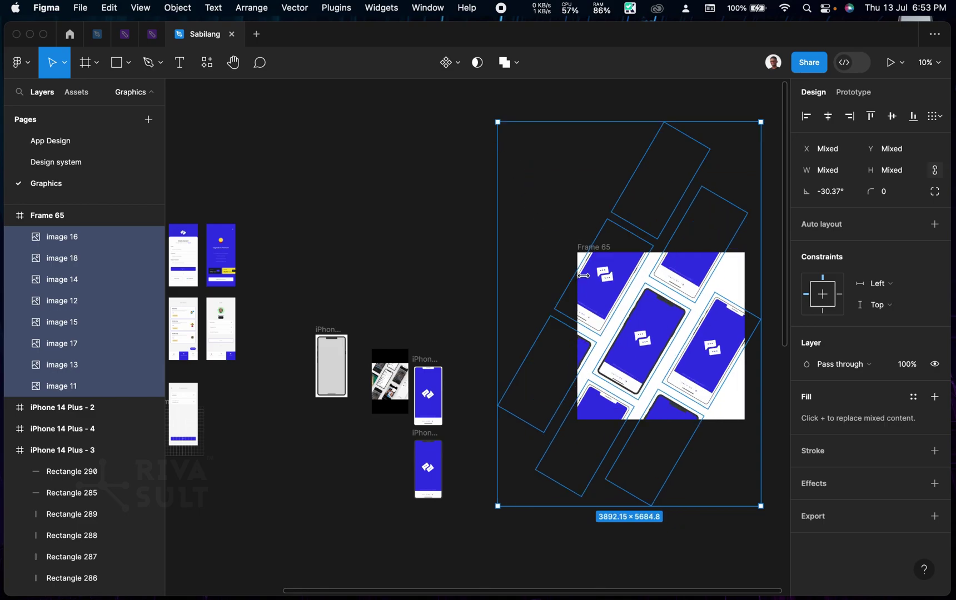
pyautogui.moveTo(617, 286)
pyautogui.mouseDown()
pyautogui.moveTo(634, 301)
pyautogui.moveTo(627, 285)
pyautogui.mouseUp()
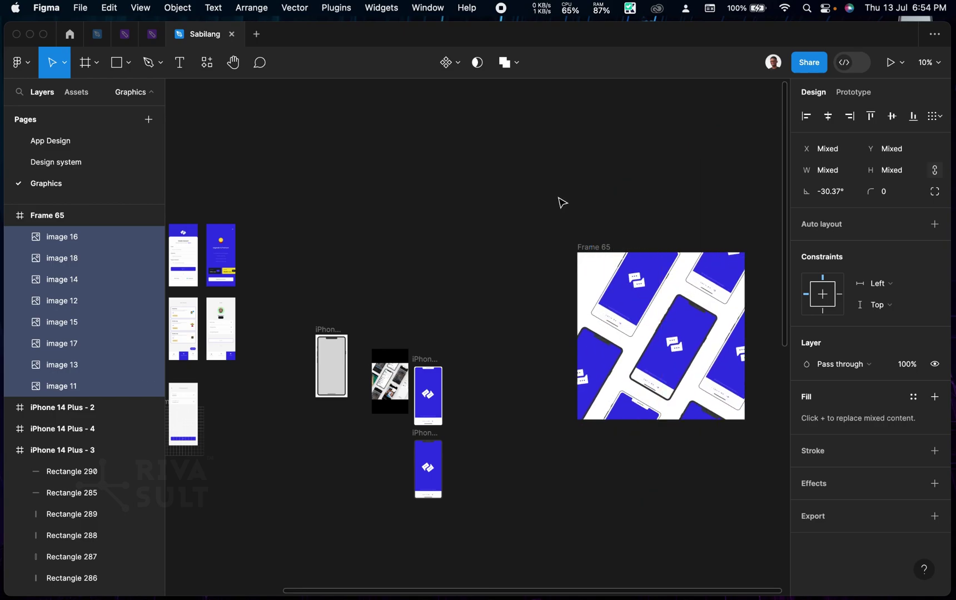
pyautogui.moveTo(528, 123); pyautogui.dragTo(507, 99)
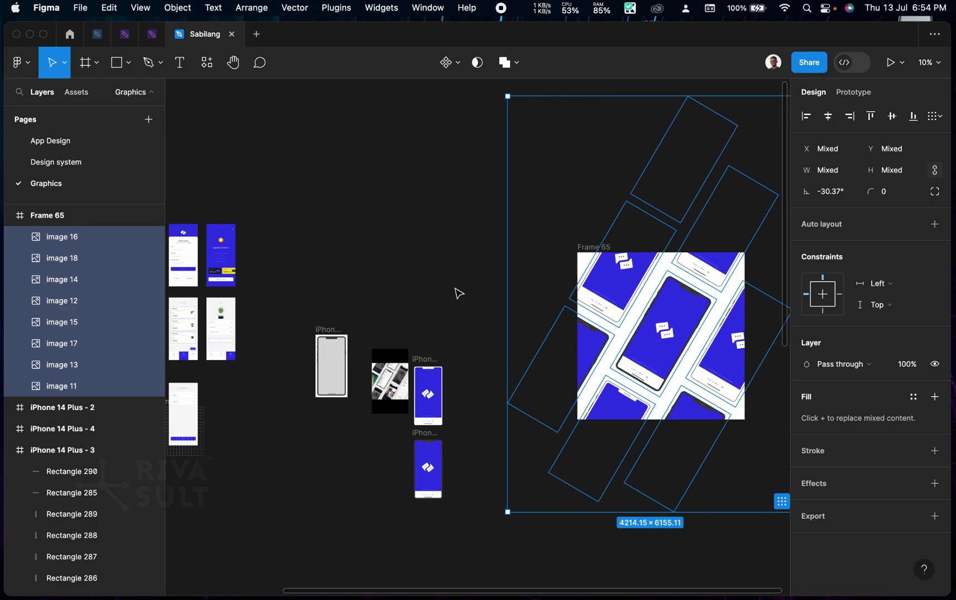
pyautogui.click(478, 286)
pyautogui.moveTo(544, 344); pyautogui.dragTo(438, 299)
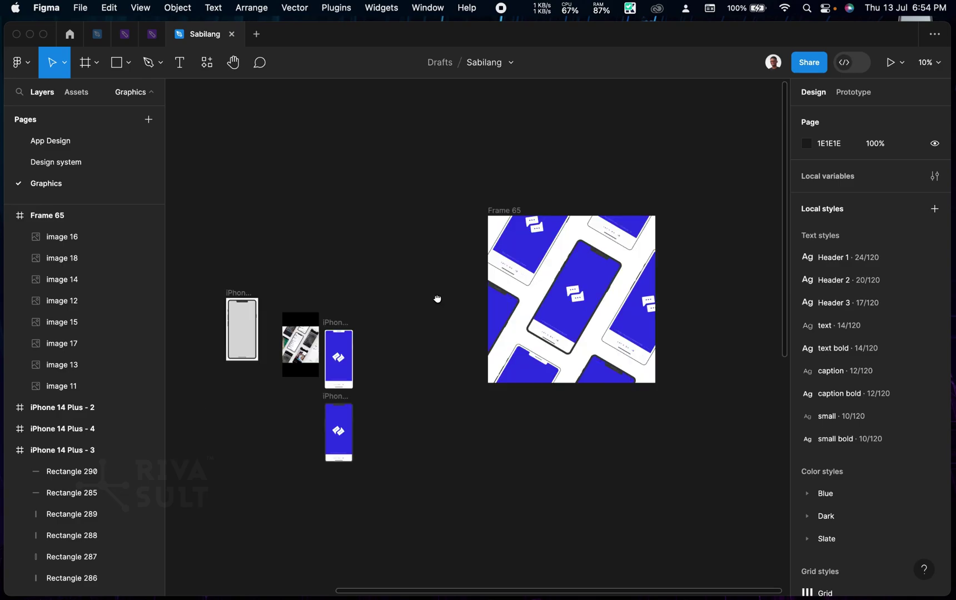
# - Move the reference mockup image beside Frame 65 and enlarge it to about 1317 × 2294
pyautogui.scroll(5, 583, 249)
pyautogui.click(412, 189)
pyautogui.press('Escape')
pyautogui.scroll(-8, 416, 194)
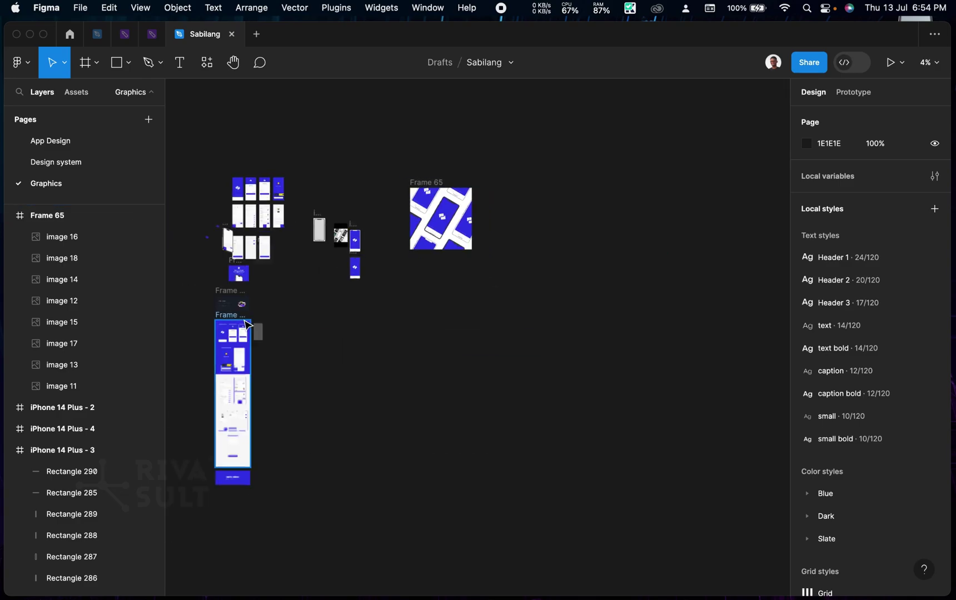
pyautogui.click(341, 236)
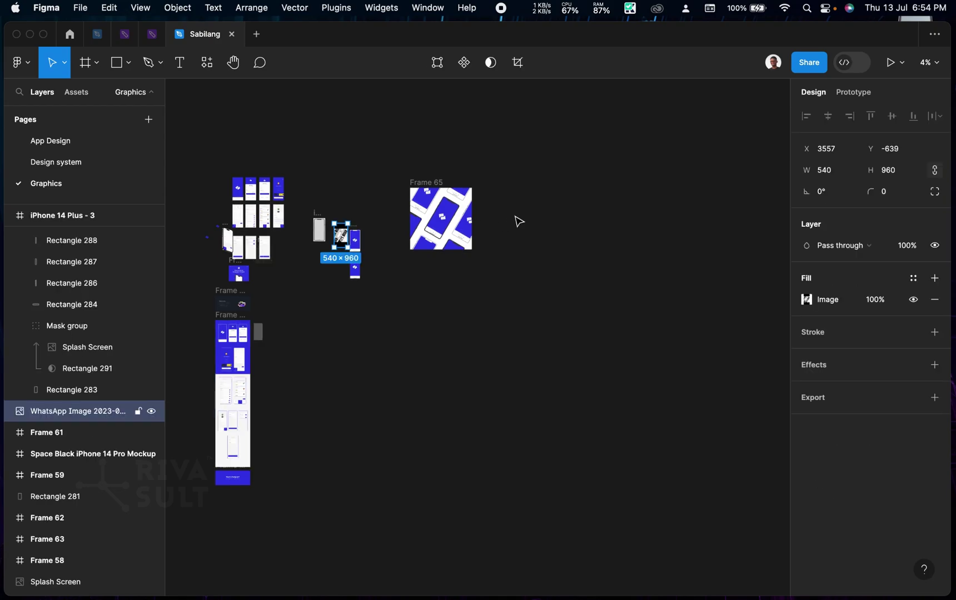
pyautogui.scroll(6, 497, 216)
pyautogui.moveTo(588, 362); pyautogui.dragTo(572, 363)
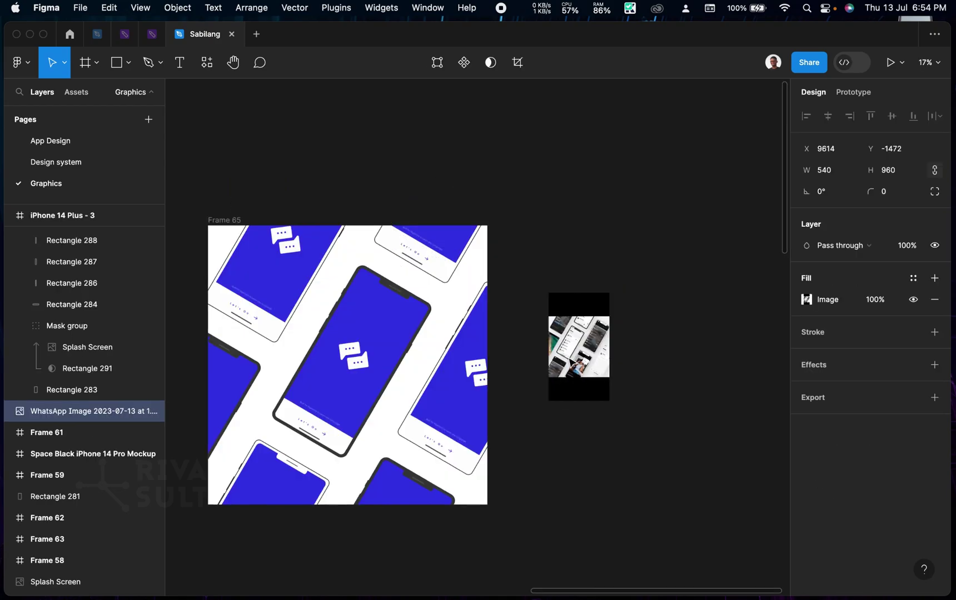
pyautogui.moveTo(673, 512); pyautogui.dragTo(697, 551)
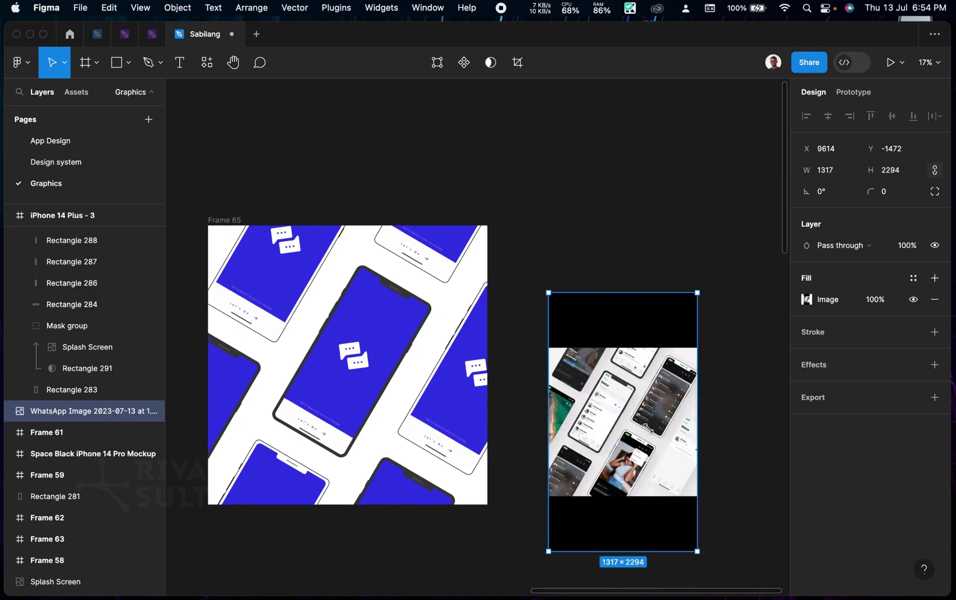
pyautogui.click(534, 234)
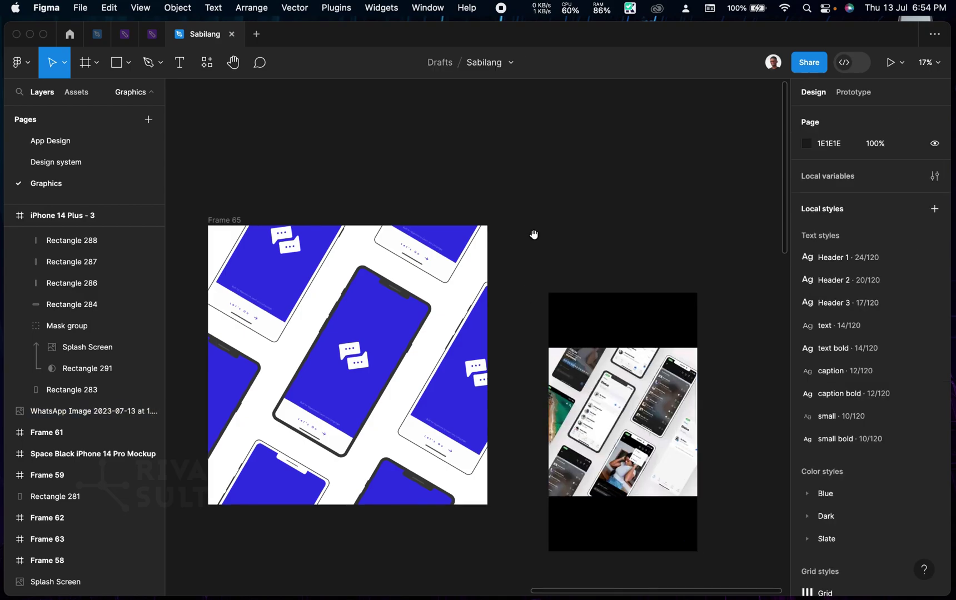
# - Try the Blue/blue-600 style as the fill of Frame 65 and undo it
pyautogui.moveTo(533, 235); pyautogui.dragTo(572, 209)
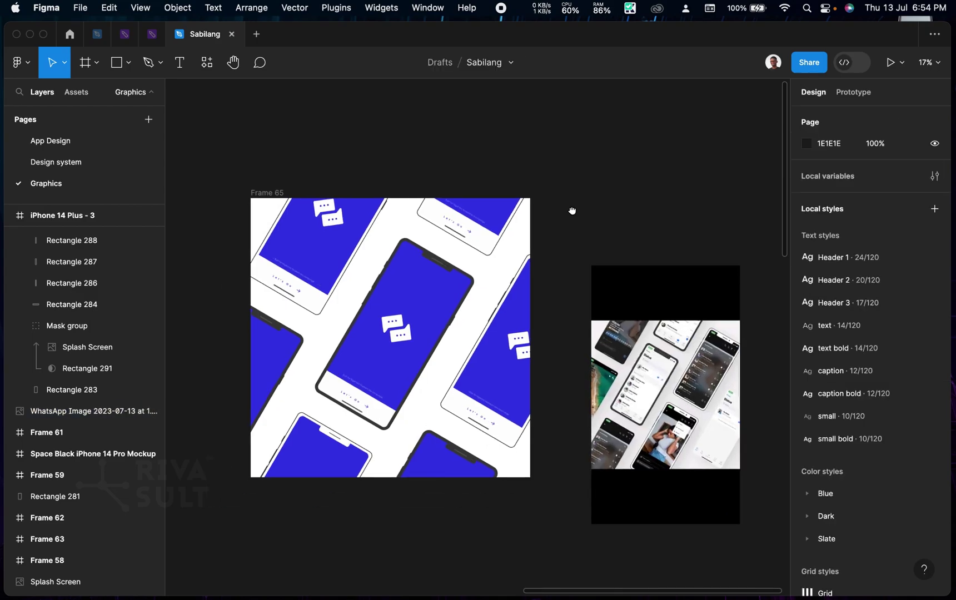
pyautogui.click(265, 192)
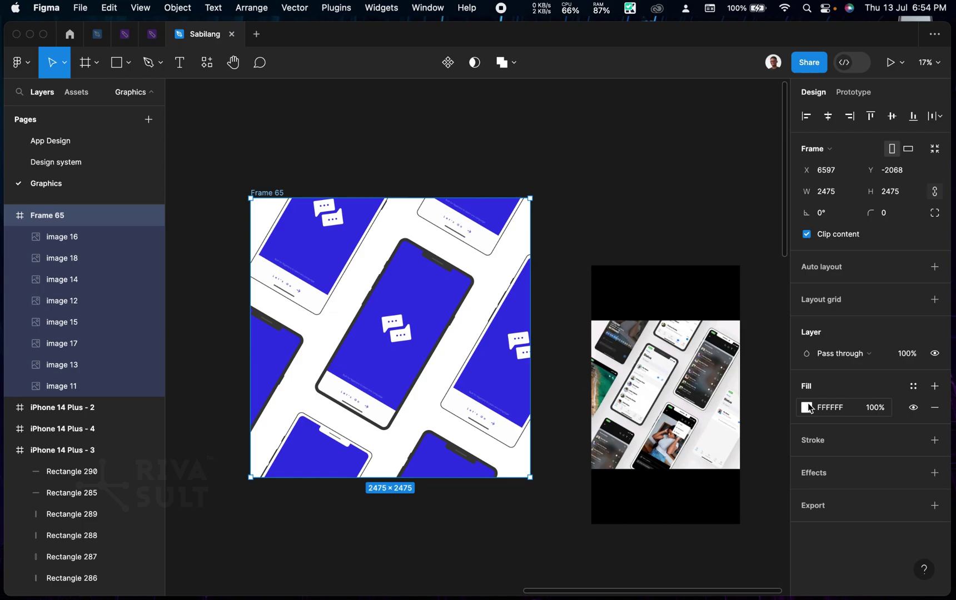
pyautogui.click(807, 408)
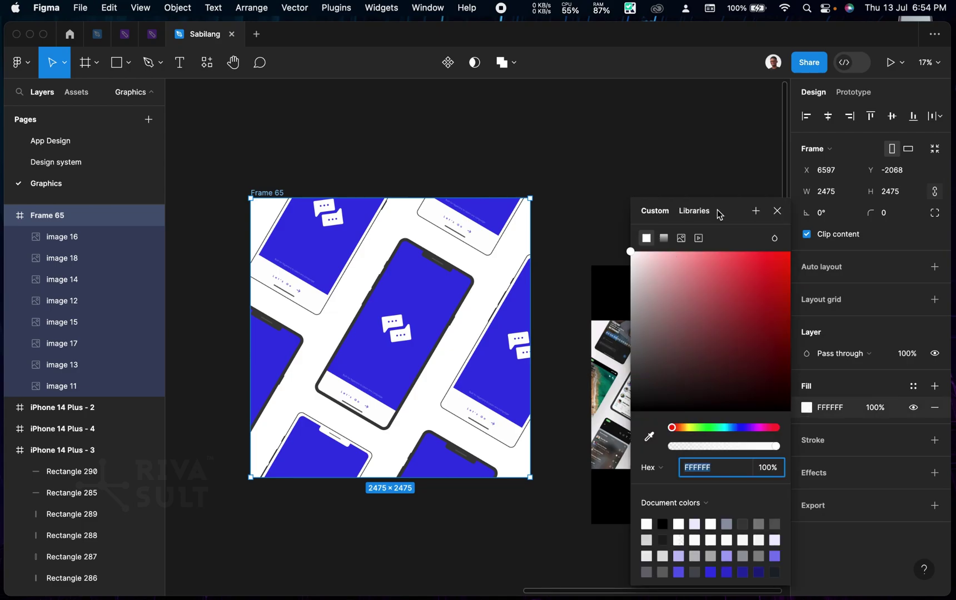
pyautogui.moveTo(720, 215); pyautogui.dragTo(534, 120)
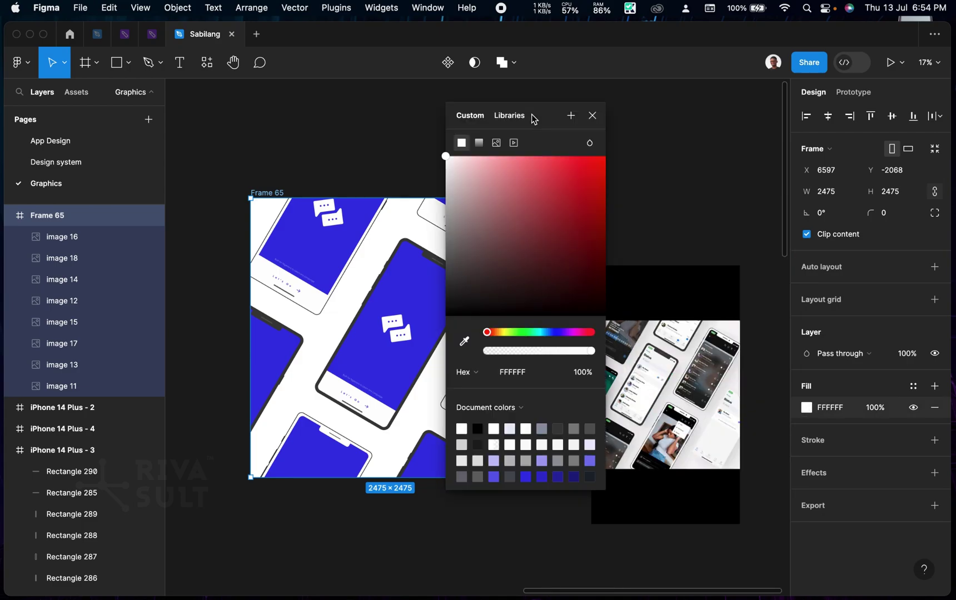
pyautogui.click(533, 118)
pyautogui.click(470, 348)
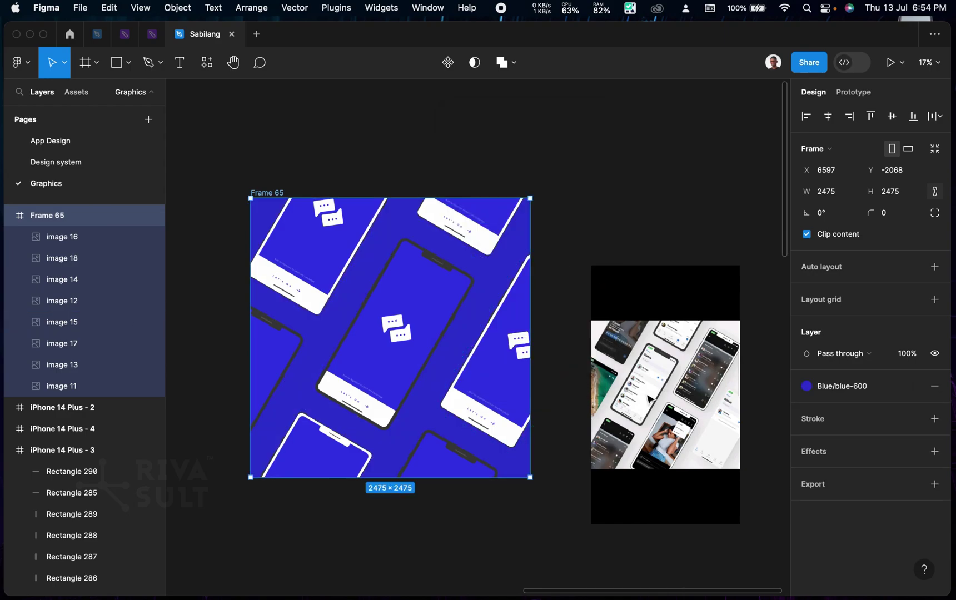
pyautogui.press('super+z')
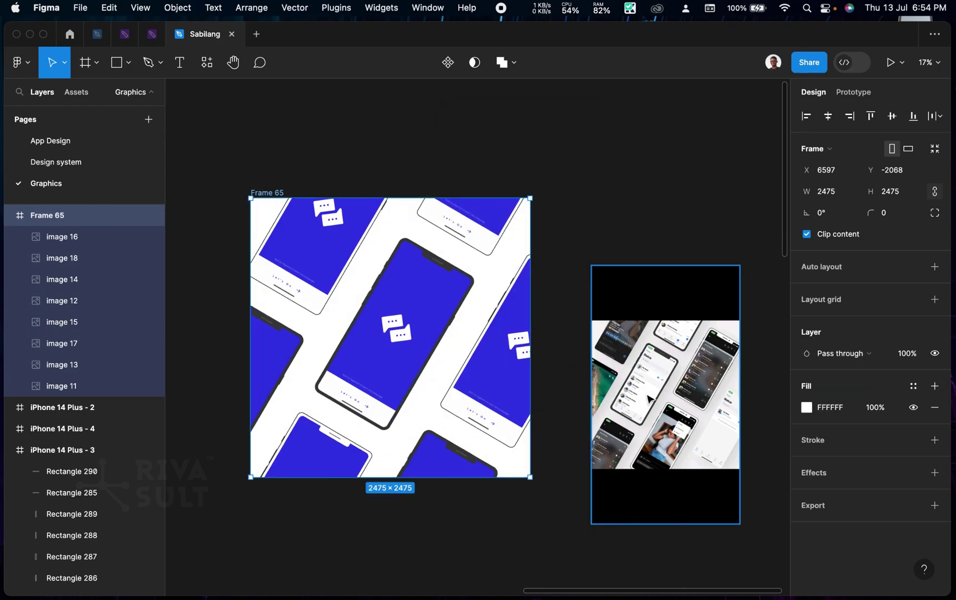
# - Set Frame 65's fill to the light grey EFECEE by sampling the background of the reference image
pyautogui.click(807, 410)
pyautogui.moveTo(725, 211); pyautogui.dragTo(429, 169)
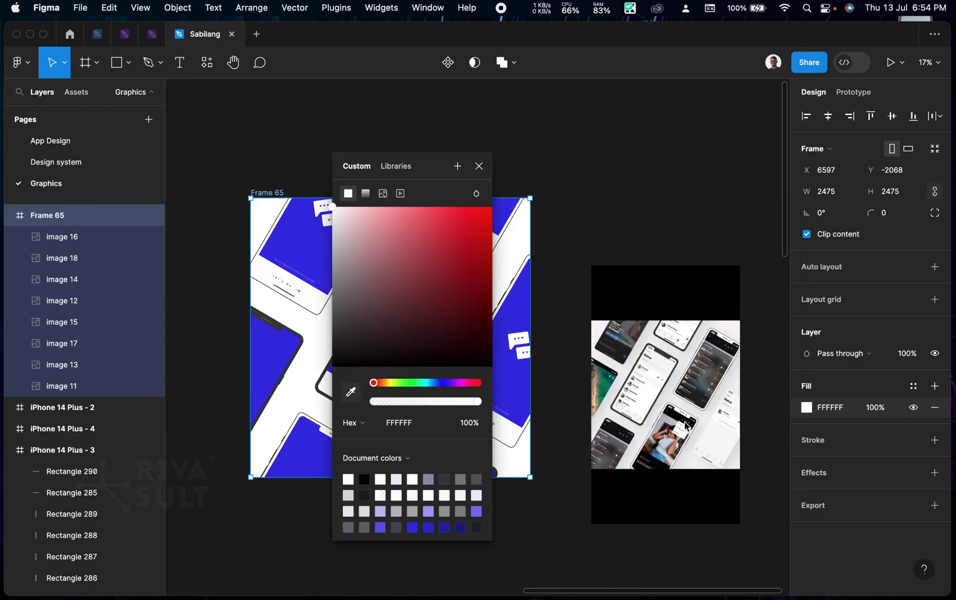
pyautogui.press('i')
pyautogui.click(707, 424)
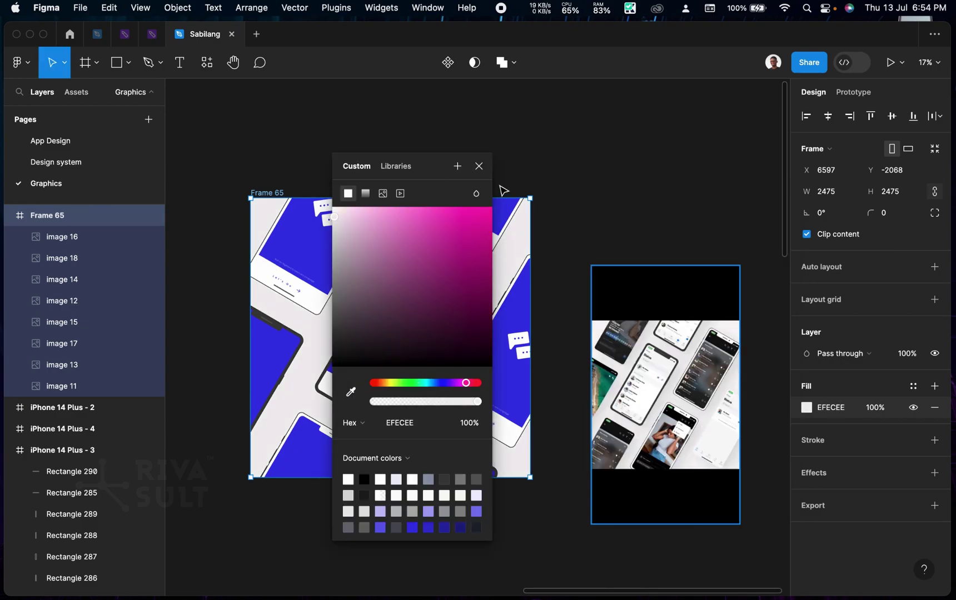
pyautogui.click(479, 166)
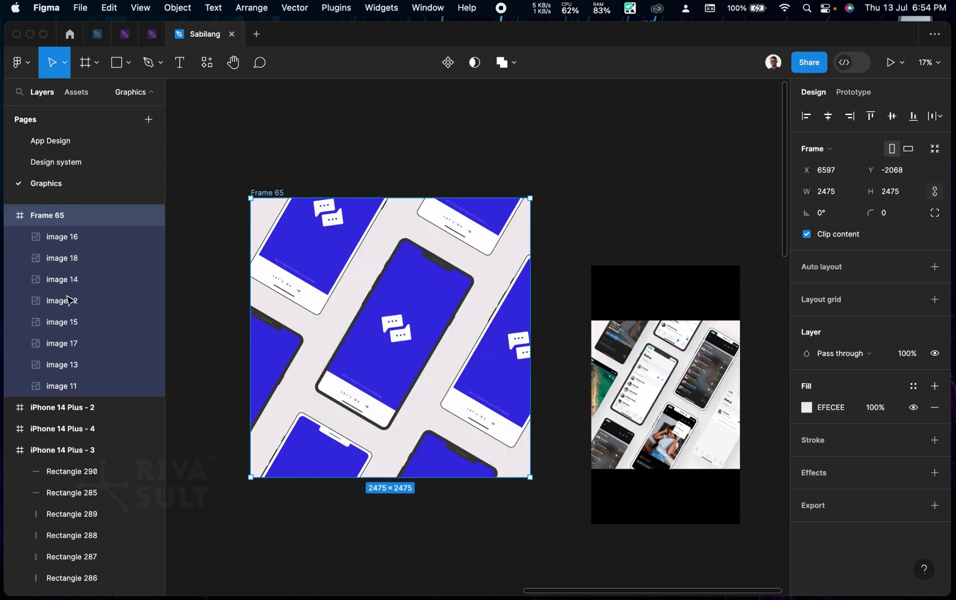
# - Add a drop shadow to all eight phone images in Frame 65, with blur 15 and a Y offset of 44
pyautogui.click(59, 386)
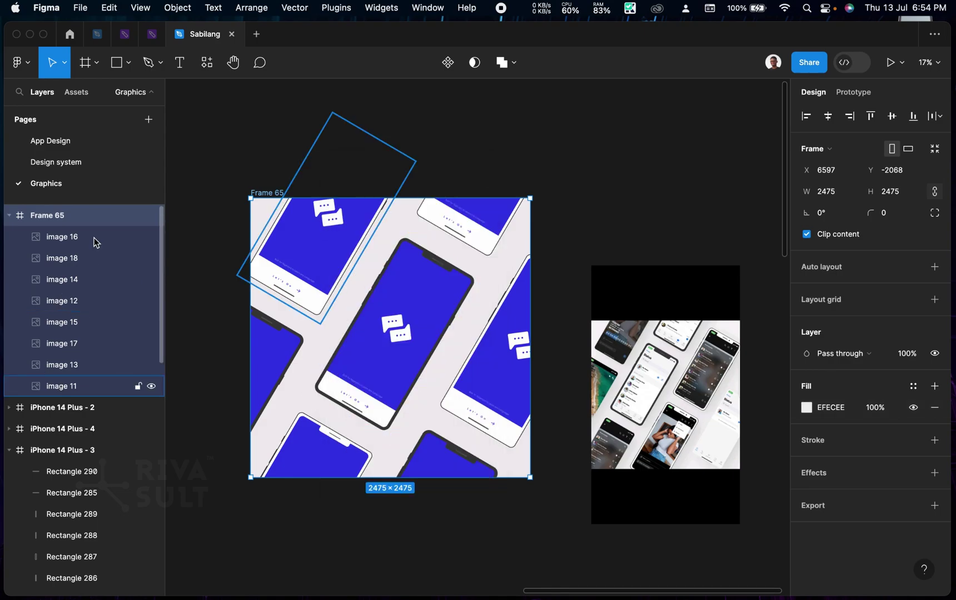
pyautogui.keyDown('shift'); pyautogui.click(78, 241); pyautogui.keyUp('shift')
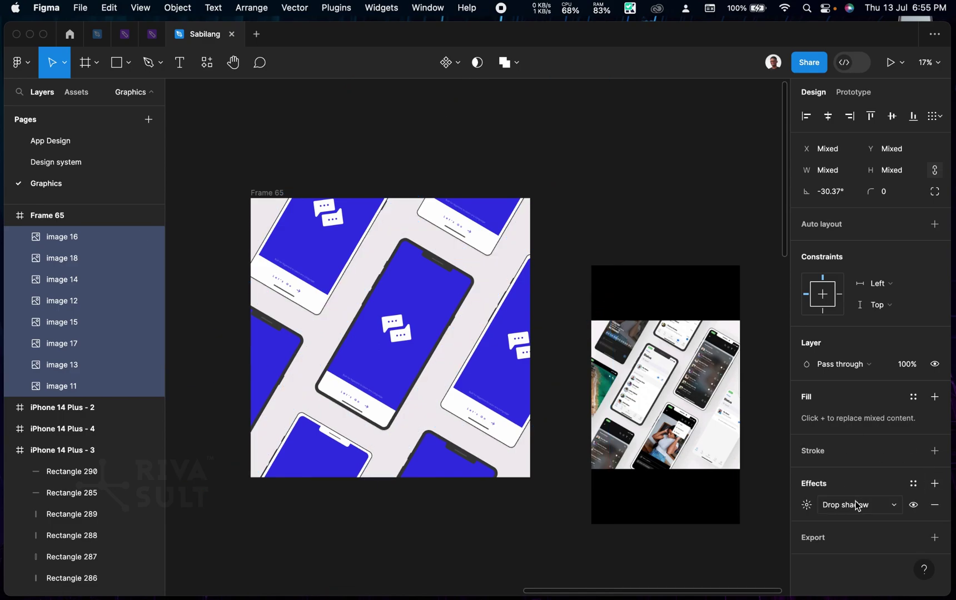
pyautogui.click(807, 505)
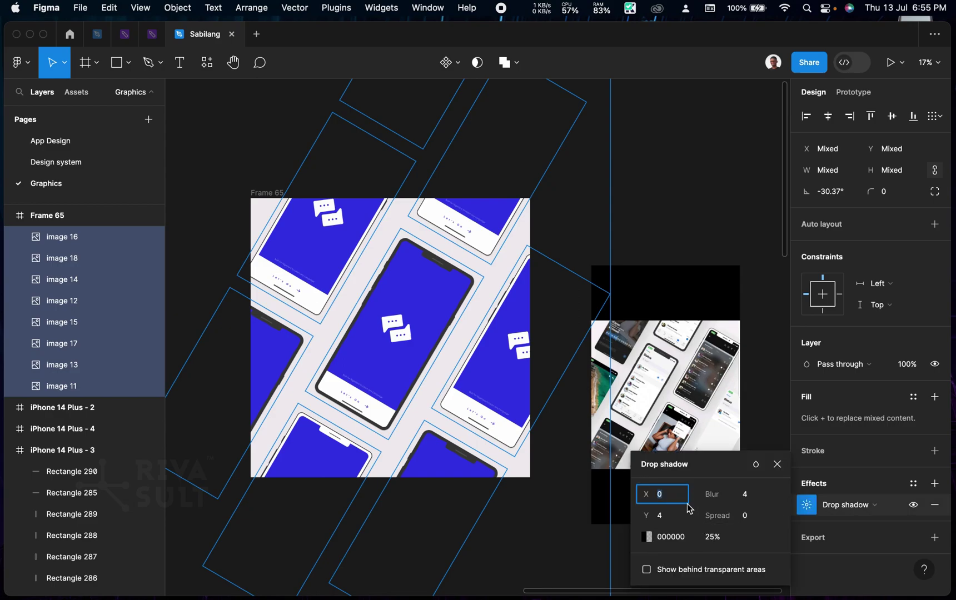
pyautogui.moveTo(712, 494); pyautogui.dragTo(718, 495)
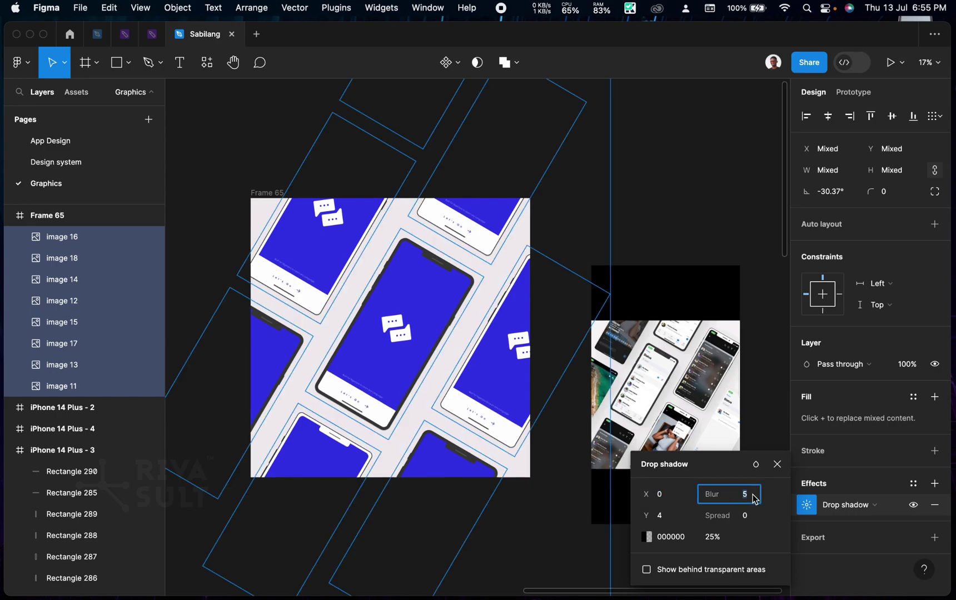
pyautogui.write('15')
pyautogui.press('Return')
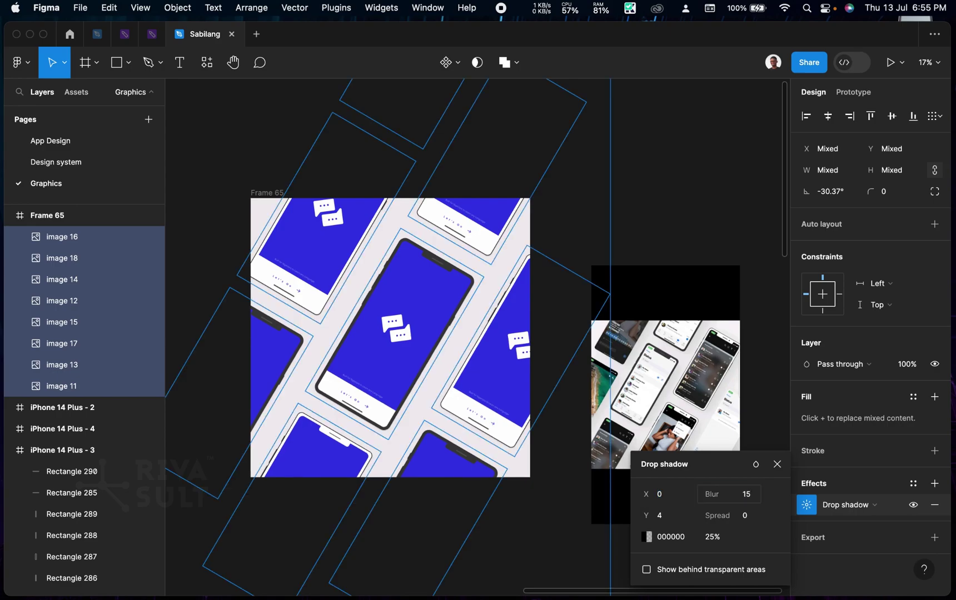
pyautogui.moveTo(656, 516); pyautogui.dragTo(700, 521)
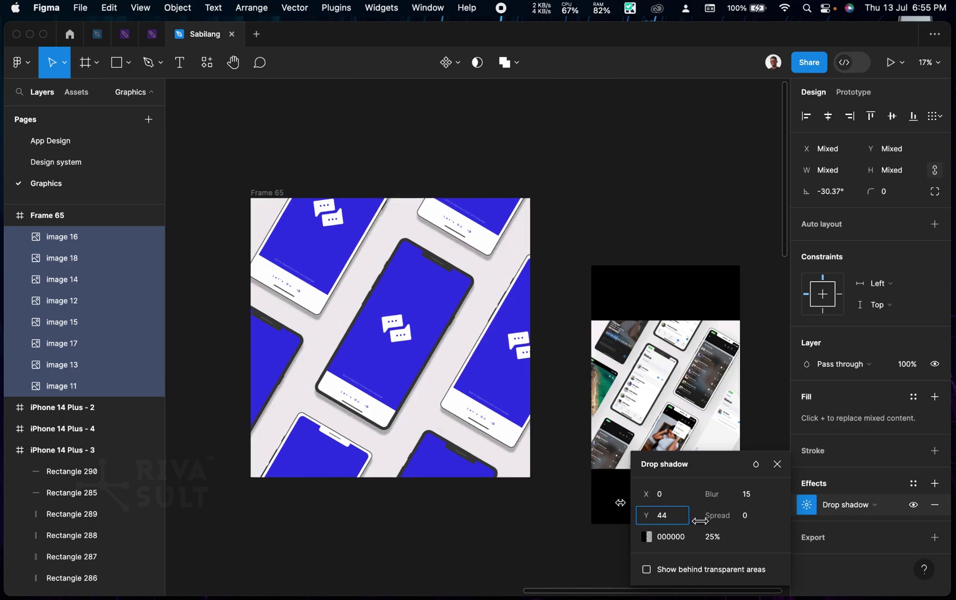
# - Set the X offset of the phone images' drop shadow to 57 and its opacity to 10%
pyautogui.moveTo(645, 497); pyautogui.dragTo(719, 496)
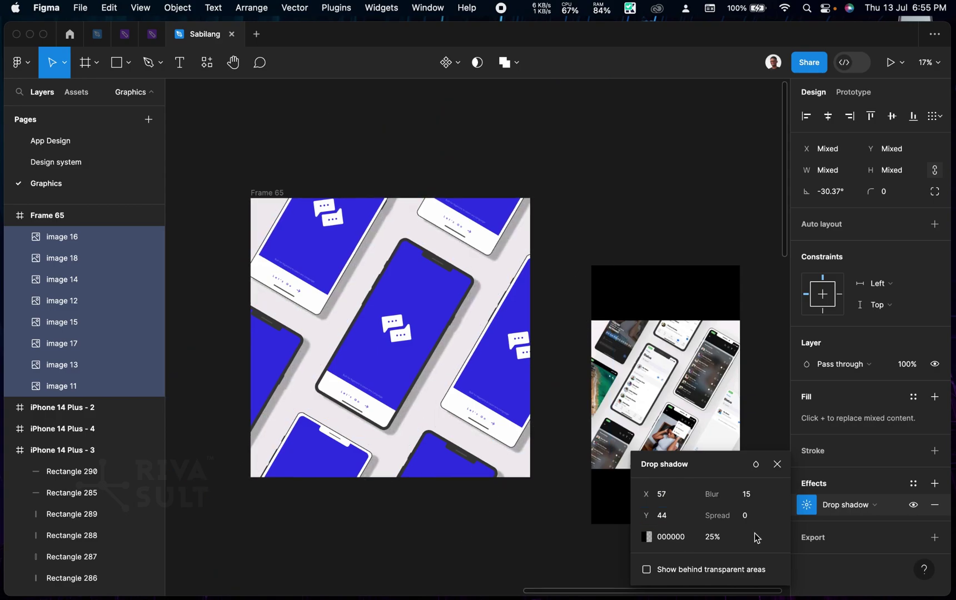
pyautogui.click(717, 540)
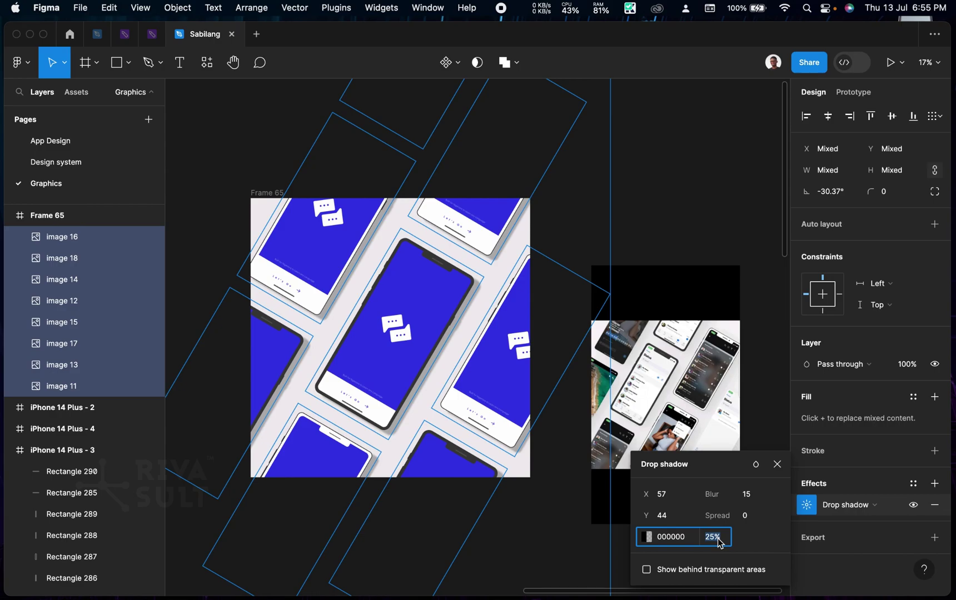
pyautogui.write('10')
pyautogui.press('Return')
# - Try blur values of 200 and 50 on the phone images' drop shadow
pyautogui.click(755, 496)
pyautogui.press('Return')
pyautogui.click(754, 496)
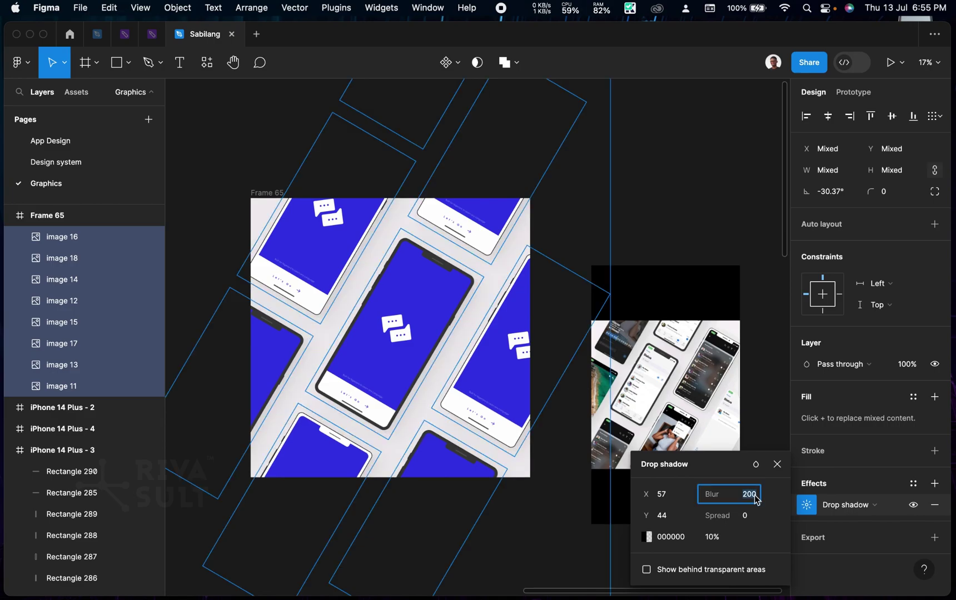
pyautogui.press('BackSpace')
pyautogui.press('Return')
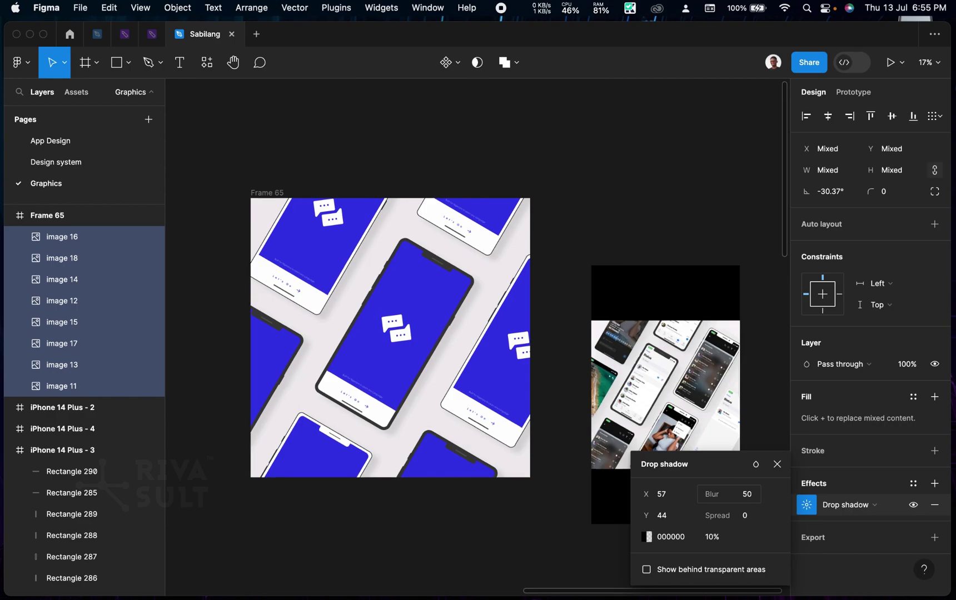
# - Set the drop shadow's blur to 70, close its settings and deselect the phone images
pyautogui.click(755, 496)
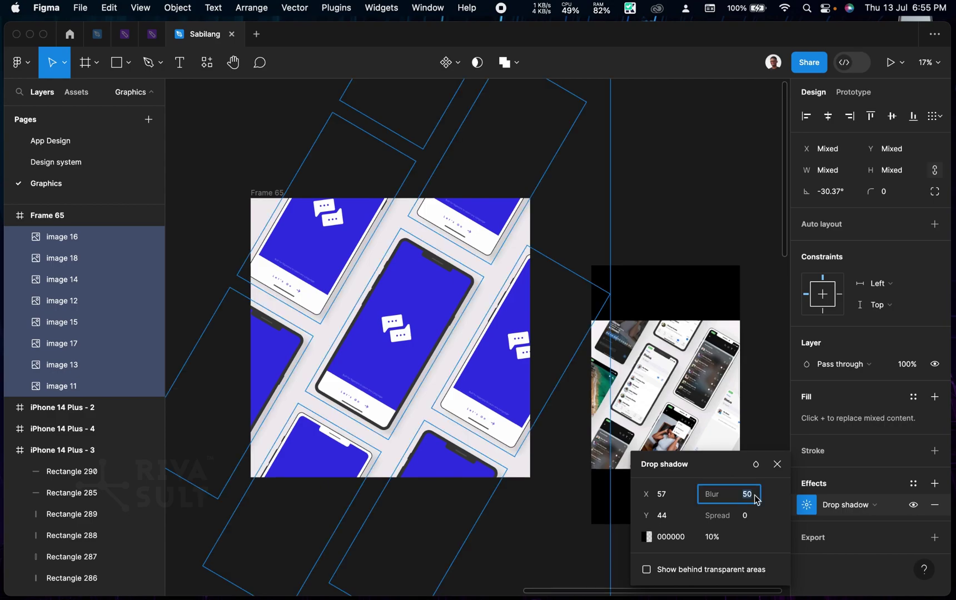
pyautogui.write('7')
pyautogui.press('Return')
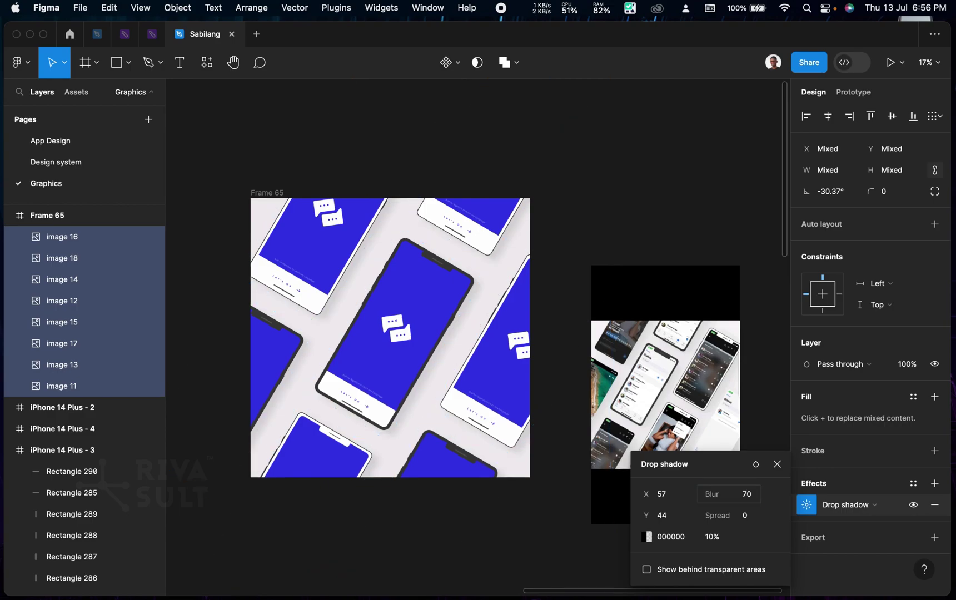
pyautogui.click(777, 464)
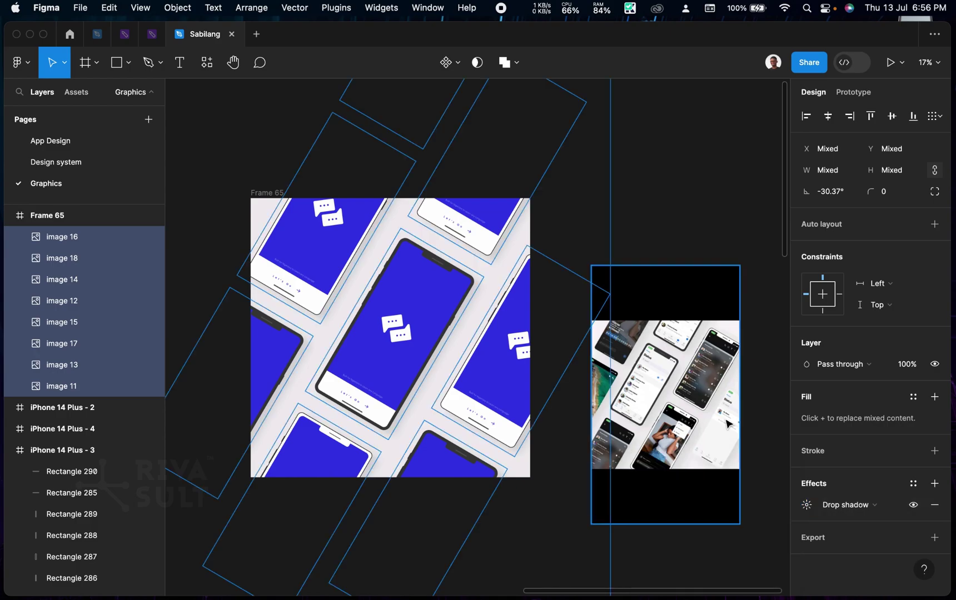
pyautogui.click(624, 185)
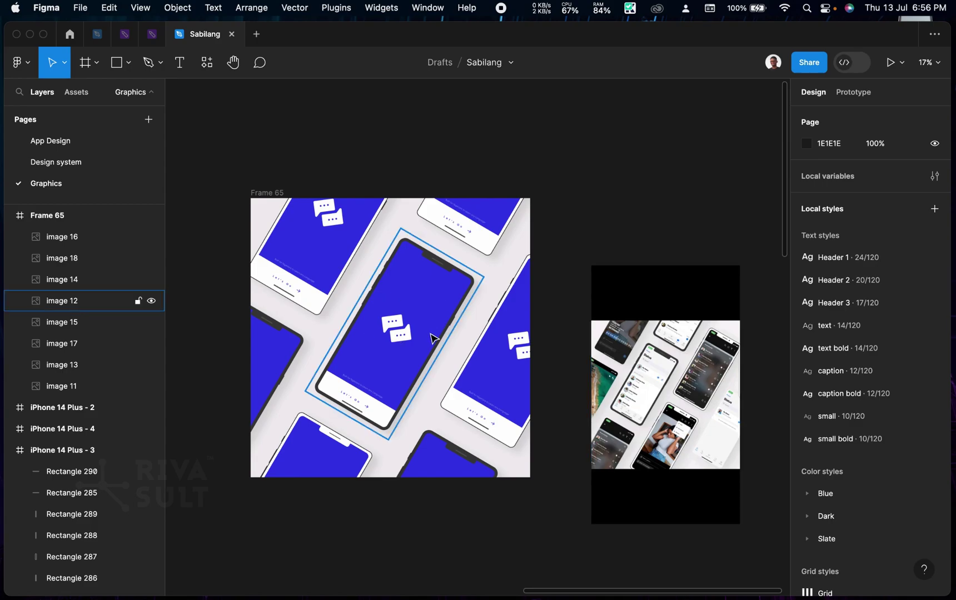
# - Move the reference mockup image up and closer to Frame 65, to about X 9495, Y -1893, and deselect it
pyautogui.scroll(5, 696, 362)
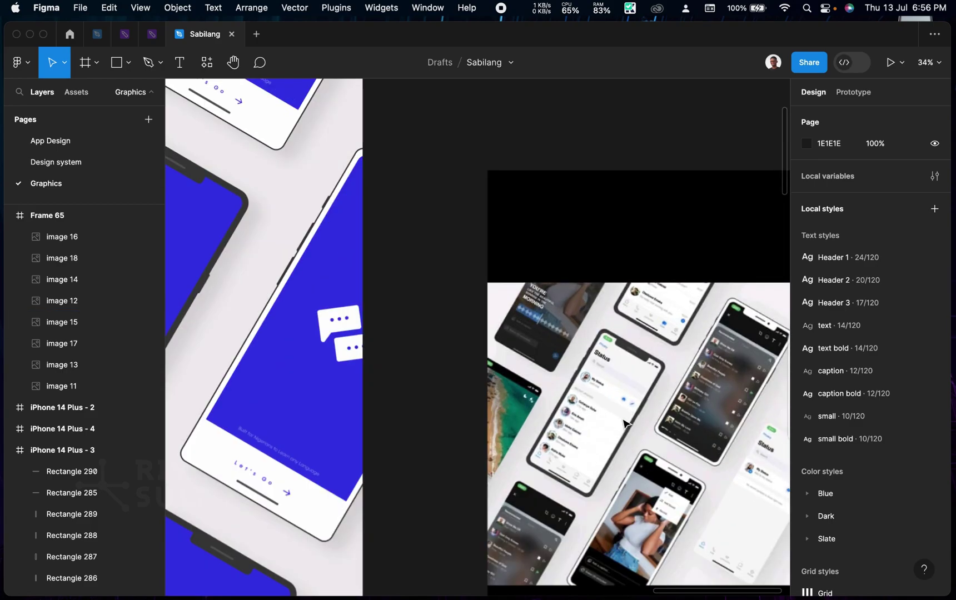
pyautogui.moveTo(590, 339); pyautogui.dragTo(563, 242)
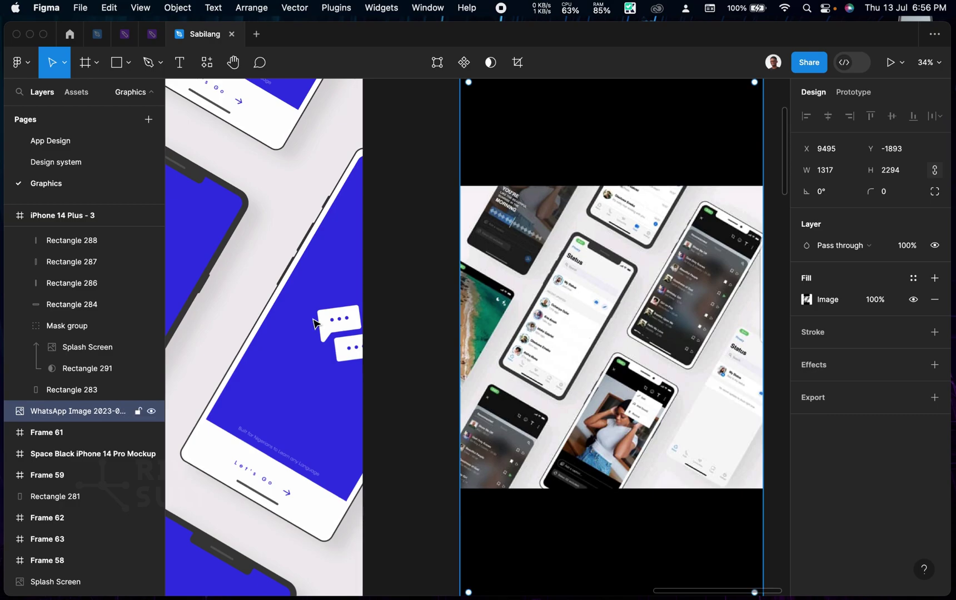
pyautogui.scroll(-3, 383, 345)
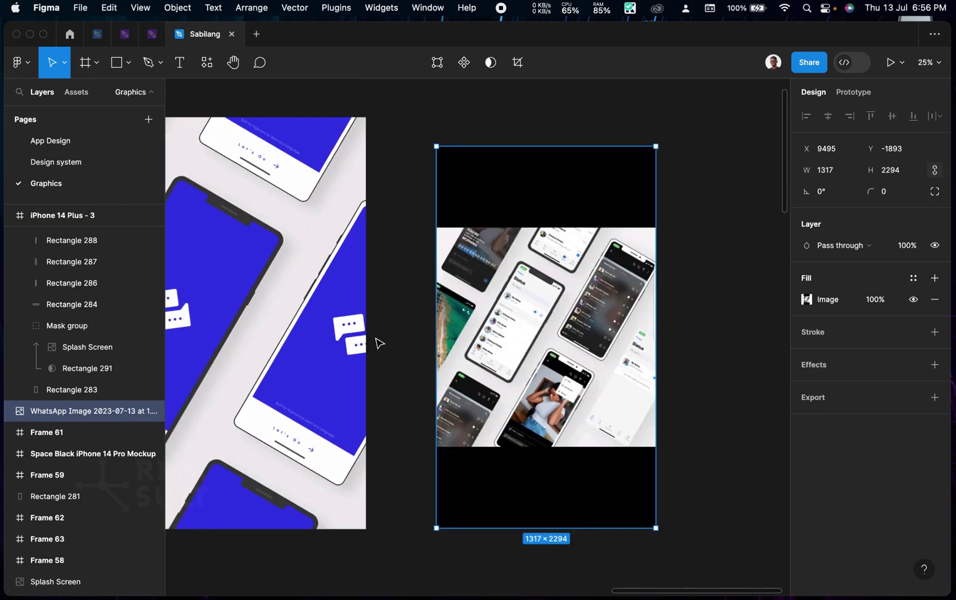
pyautogui.click(465, 336)
# - Compare the phone layout and shadows in Frame 65 with the reference image beside it
pyautogui.hscroll(-3, 555, 320)
pyautogui.hscroll(-4, 553, 337)
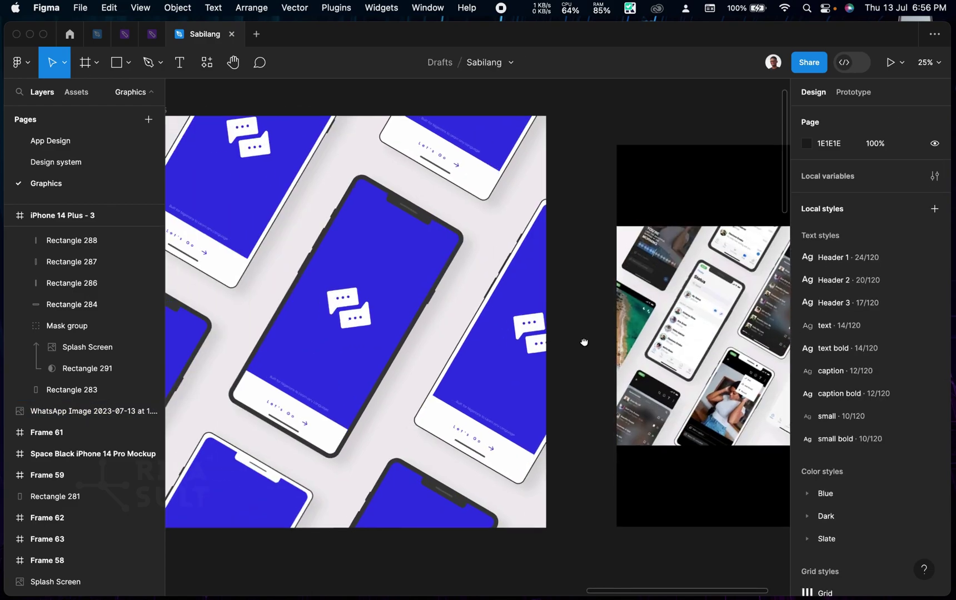
pyautogui.scroll(-5, 585, 347)
pyautogui.scroll(3, 582, 346)
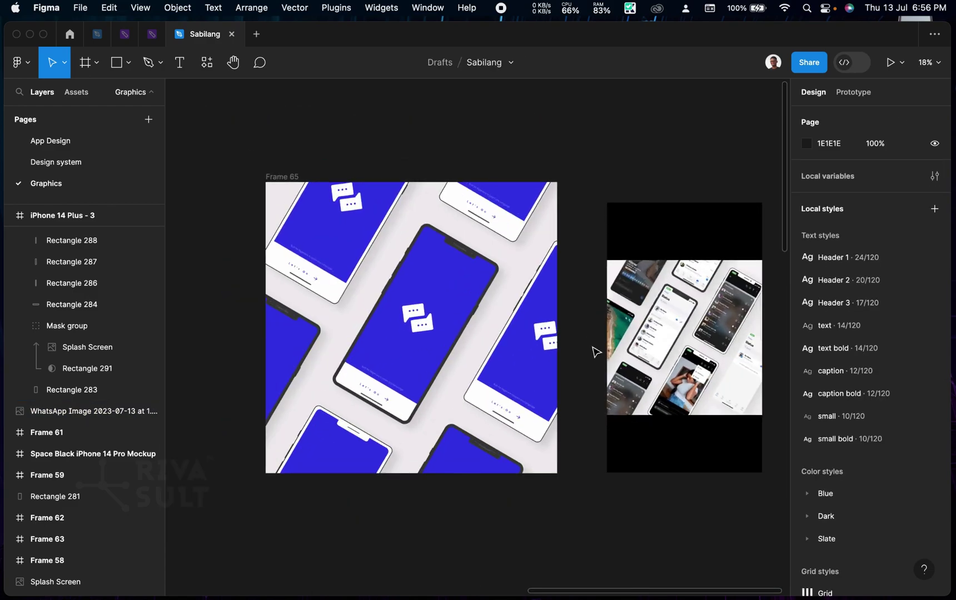
pyautogui.scroll(2, 592, 350)
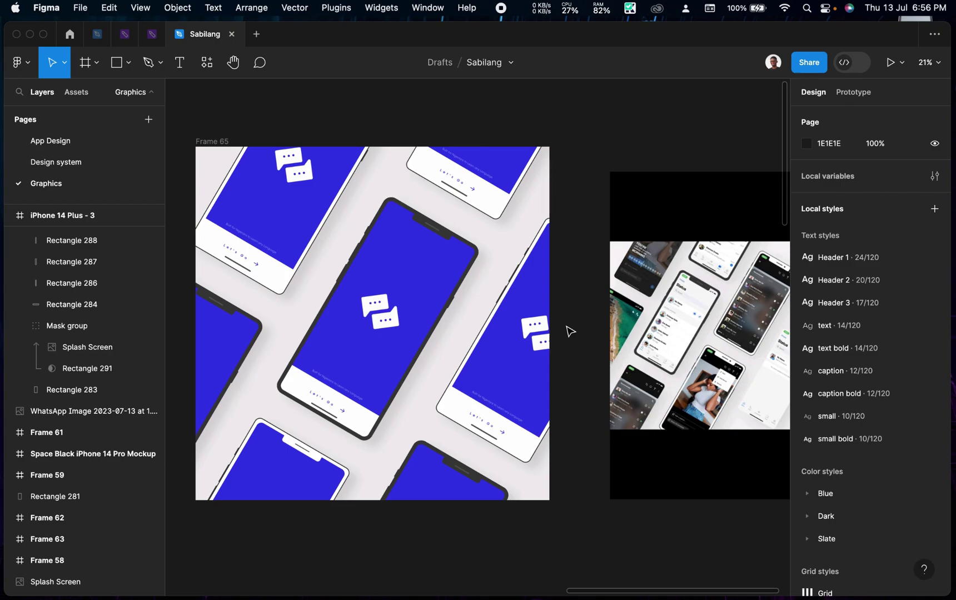
pyautogui.scroll(-1, 570, 331)
pyautogui.scroll(-1, 570, 331)
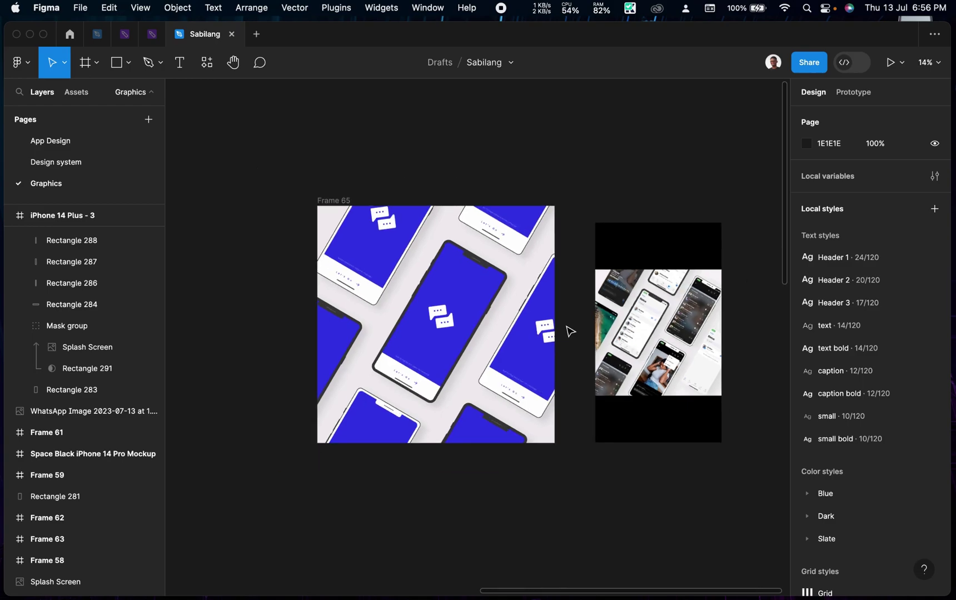